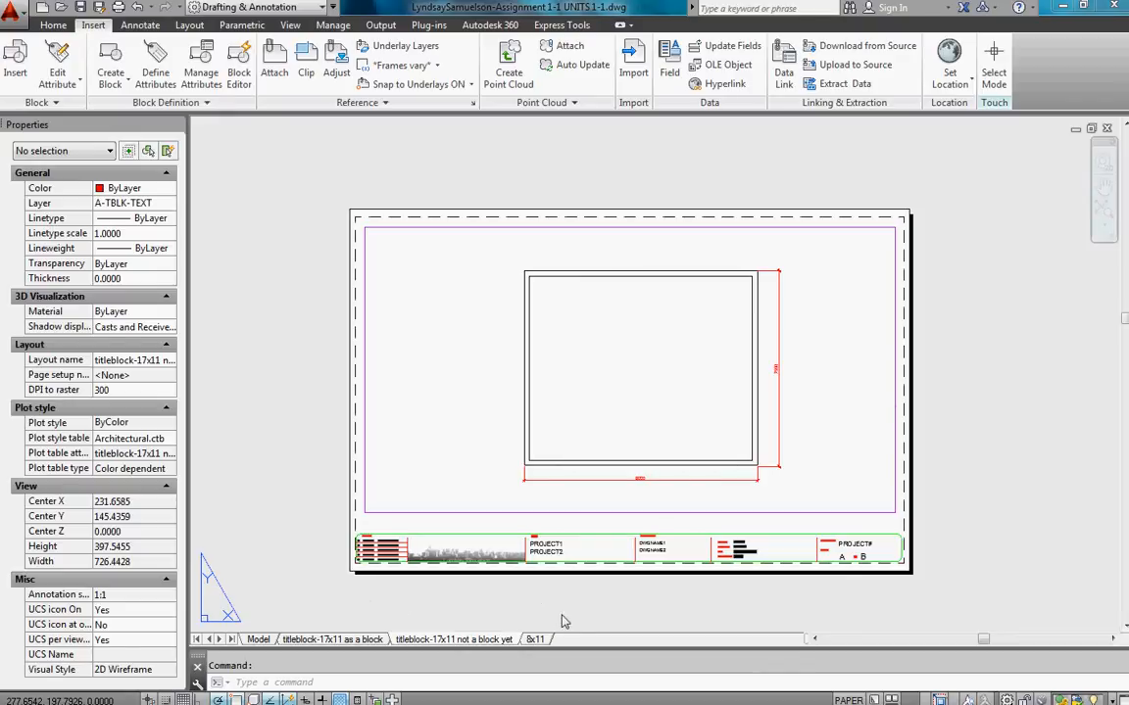
Examine the sample sheet's title block, including its project, drawing name, drawn-by, scale and revision fields, and the viewport border.
scroll(585, 596, up, 2)
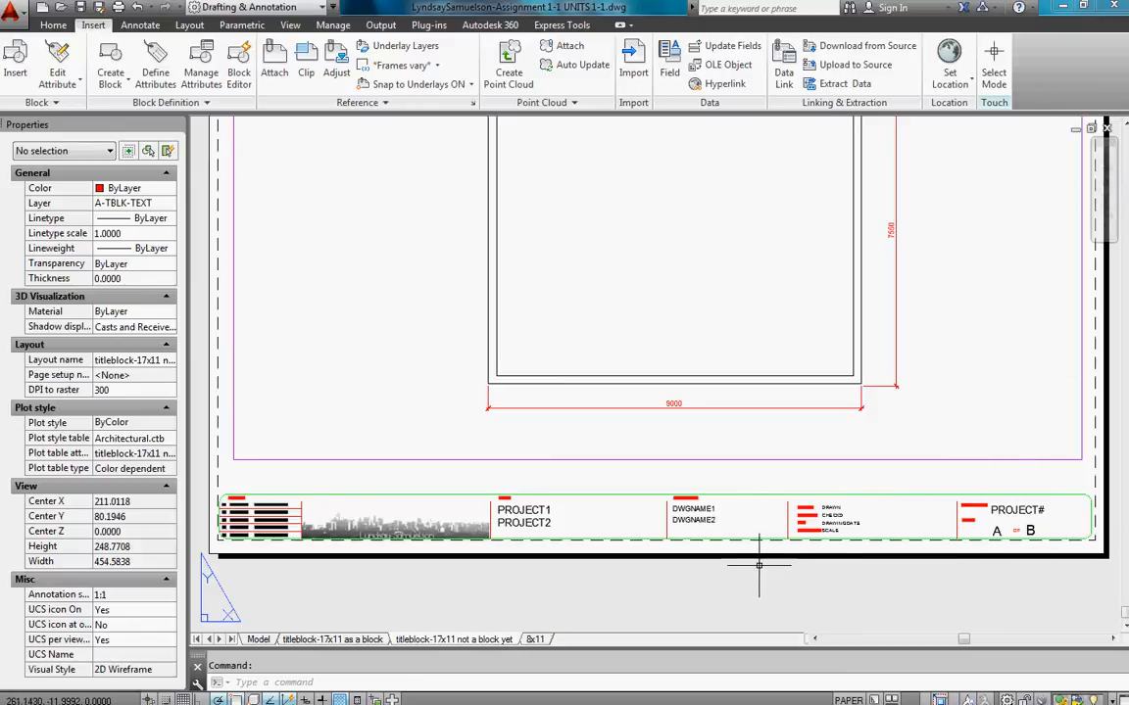
scroll(1018, 555, up, 6)
middle_drag(983, 489, 739, 484)
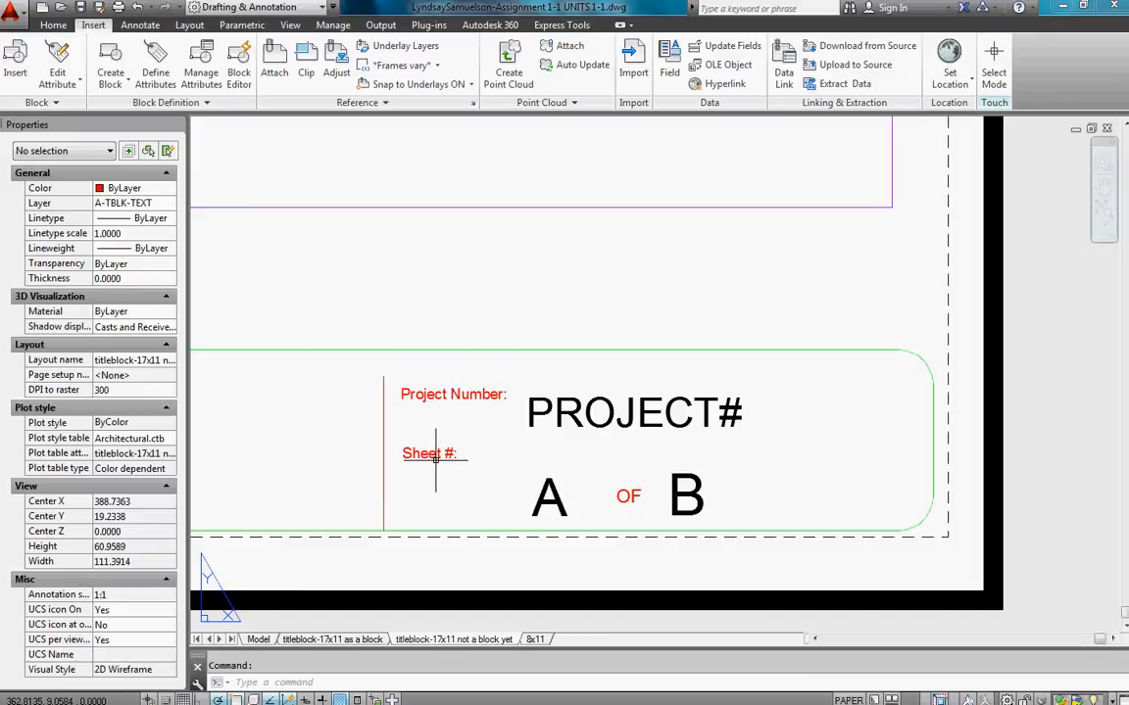
mouse_move(344, 460)
middle_down()
mouse_move(650, 417)
mouse_move(378, 459)
mouse_move(746, 454)
middle_up()
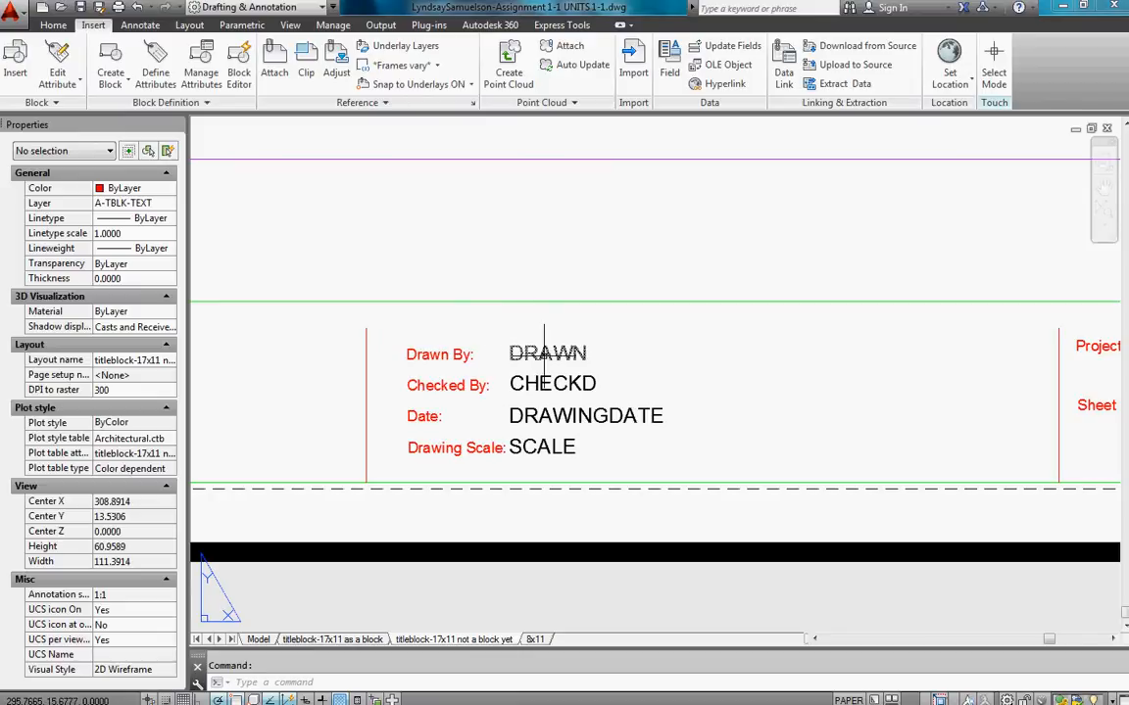
middle_drag(300, 372, 676, 318)
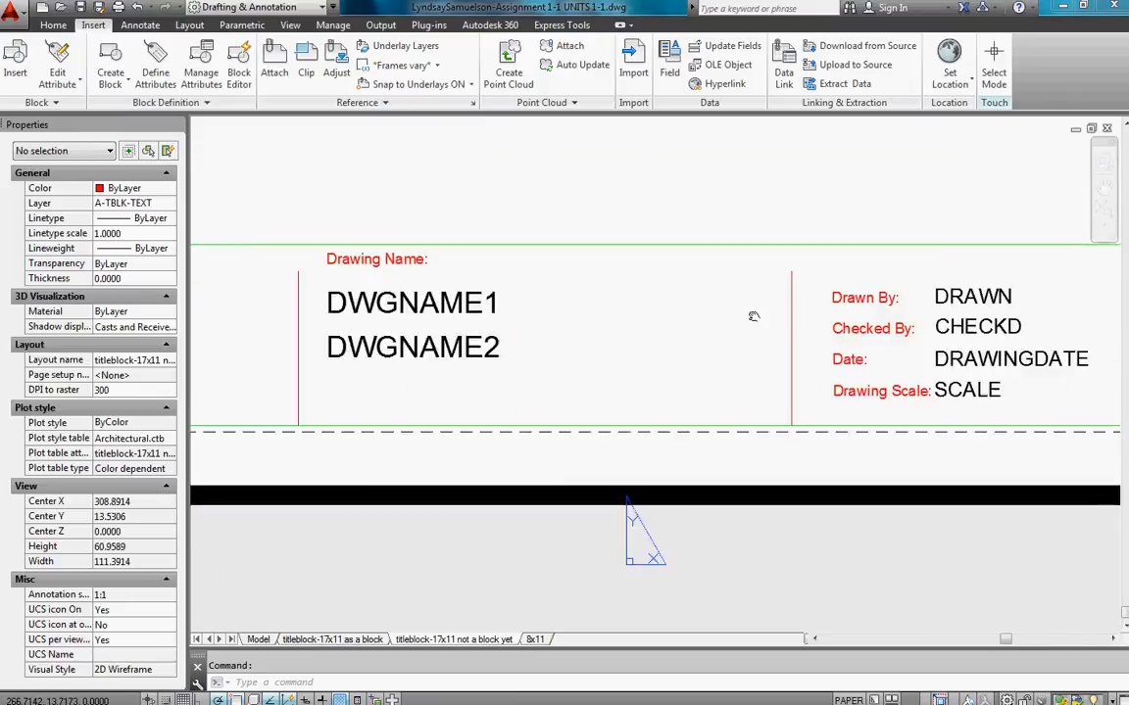
scroll(495, 273, down, 4)
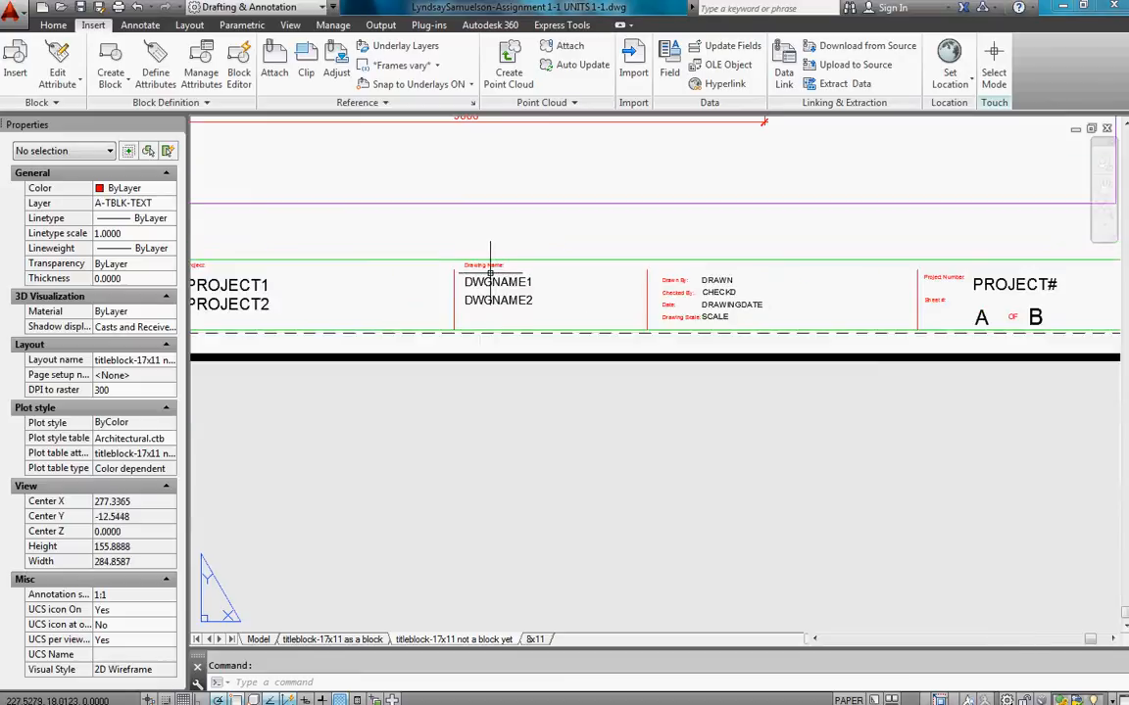
scroll(486, 280, down, 2)
middle_drag(486, 282, 599, 476)
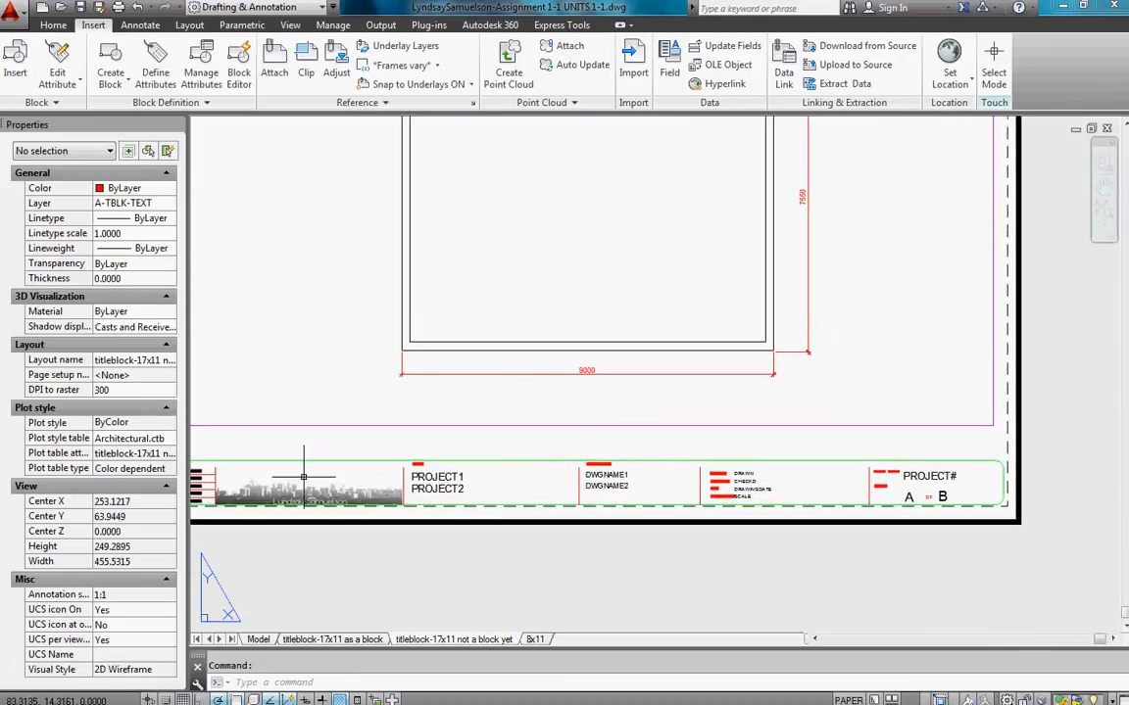
scroll(304, 477, down, 1)
scroll(268, 475, up, 7)
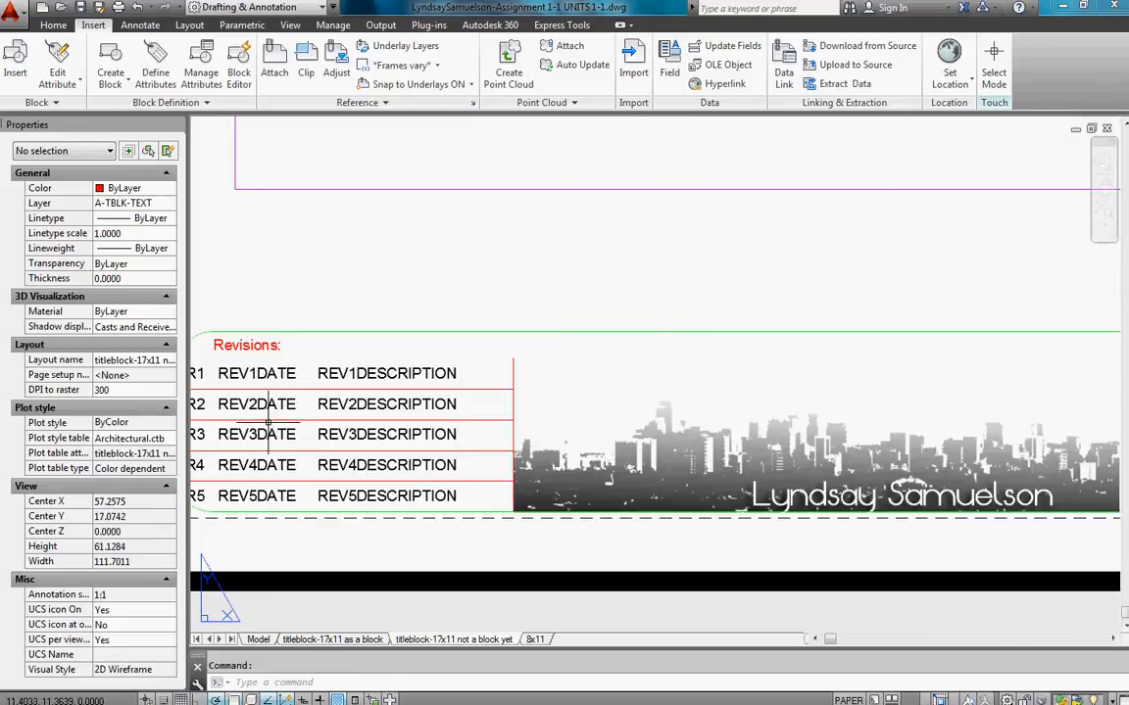
scroll(447, 453, down, 4)
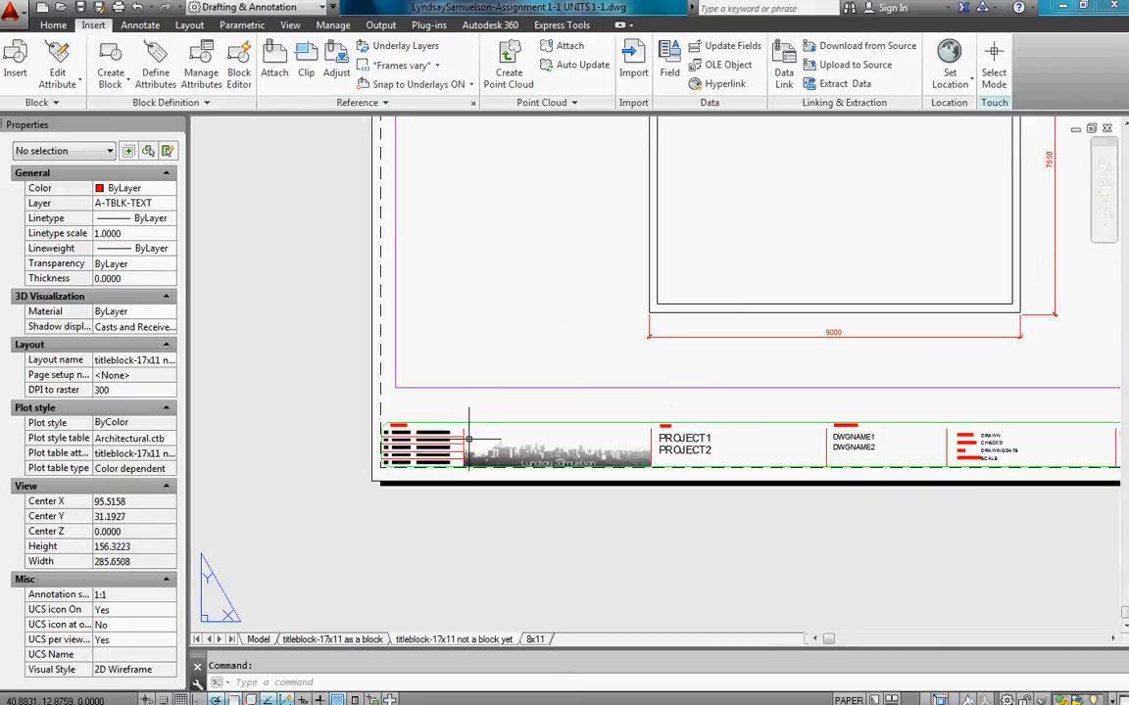
scroll(481, 435, down, 2)
middle_drag(717, 366, 662, 460)
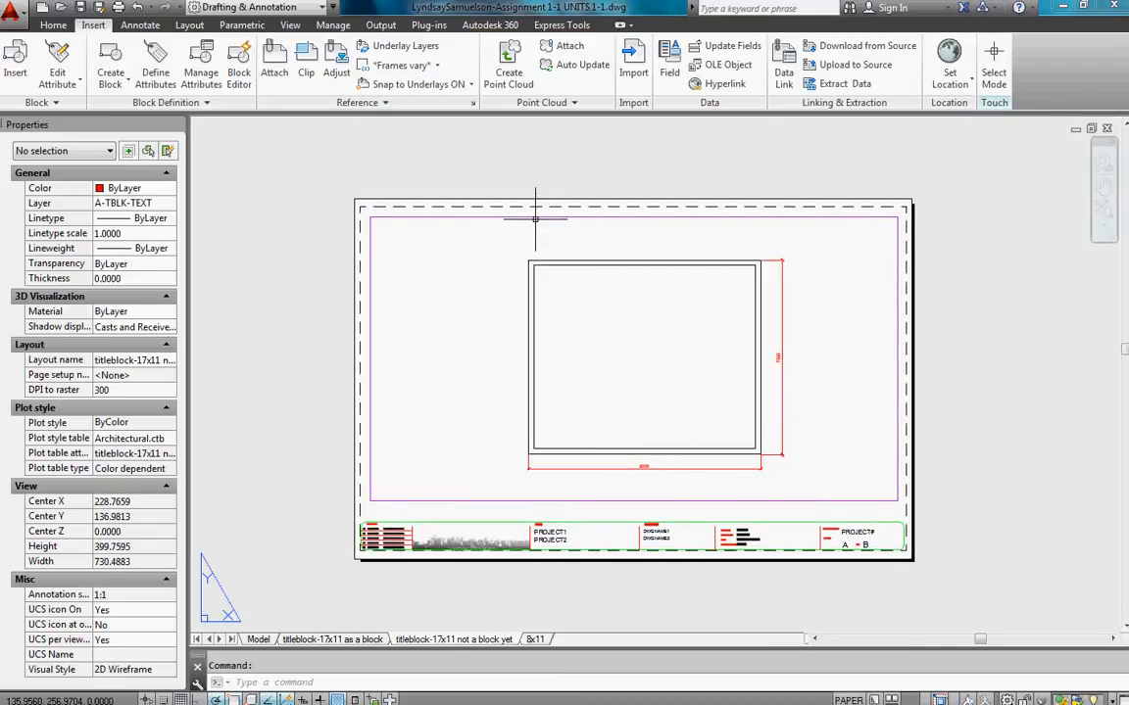
mouse_move(535, 218)
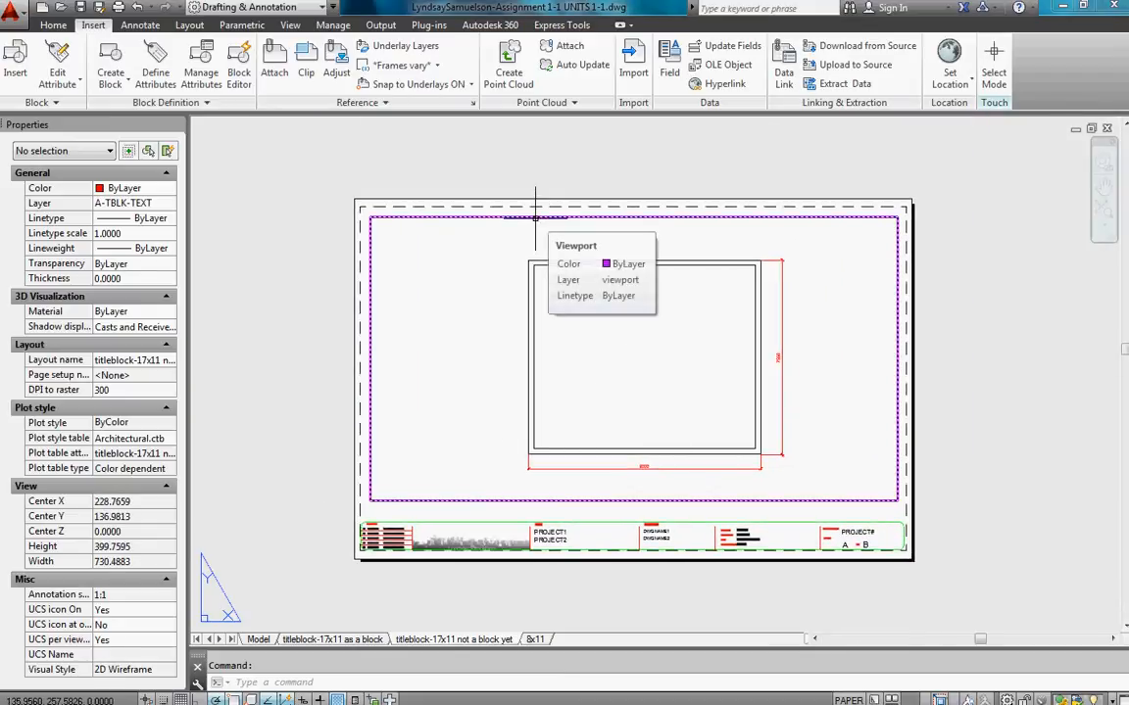
scroll(994, 331, up, 2)
scroll(994, 331, down, 2)
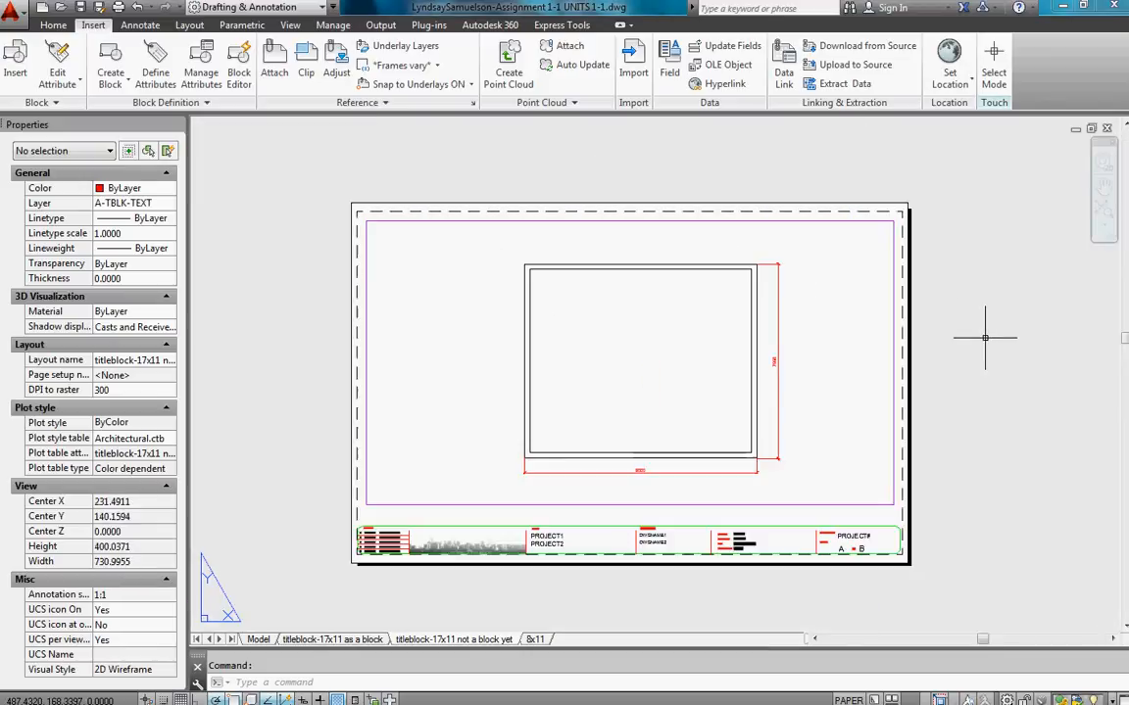
Create a new drawing from the acad.dwt template.
click(21, 16)
mouse_move(58, 93)
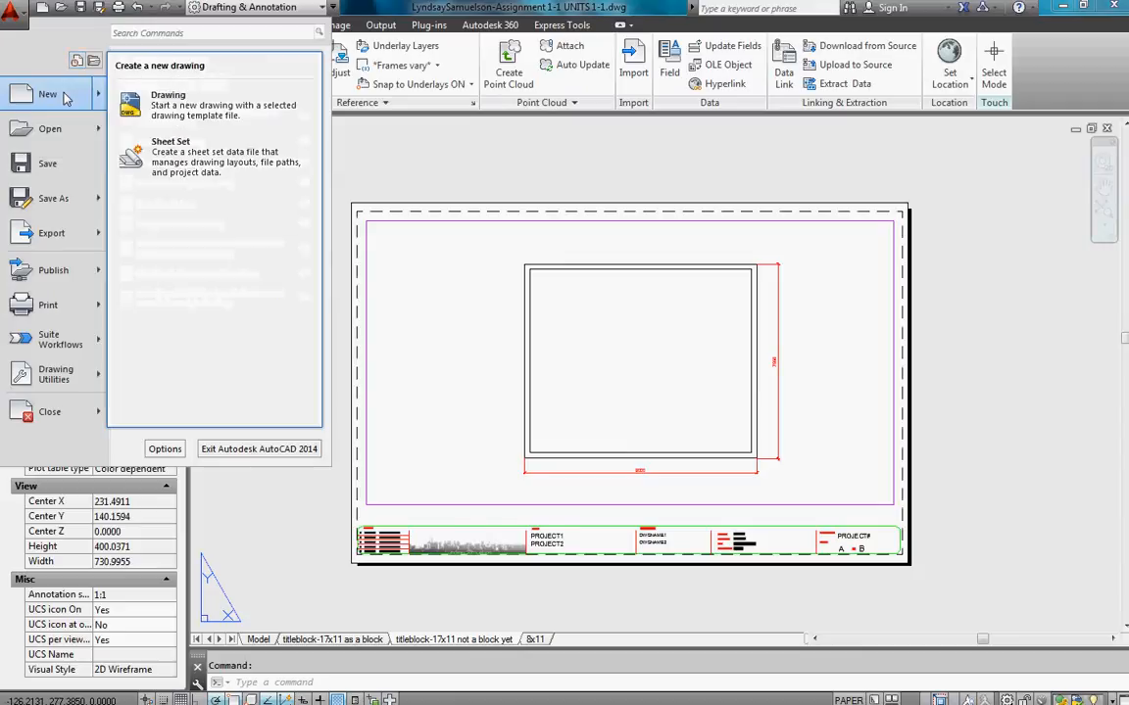
click(192, 104)
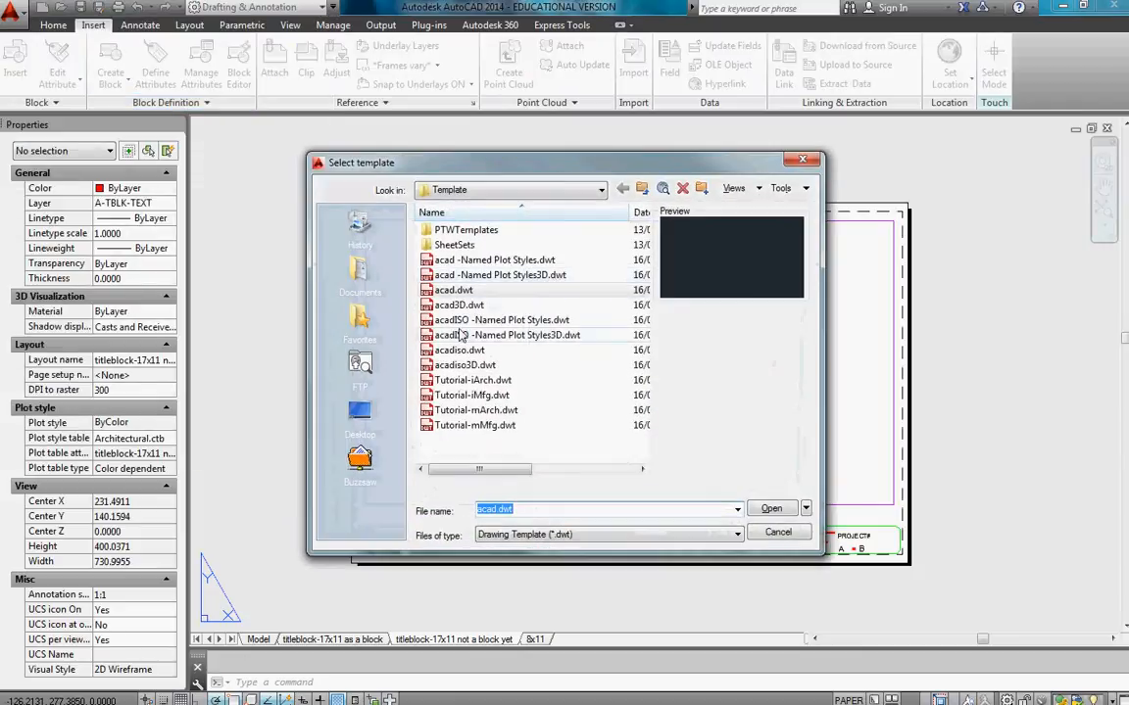
click(771, 508)
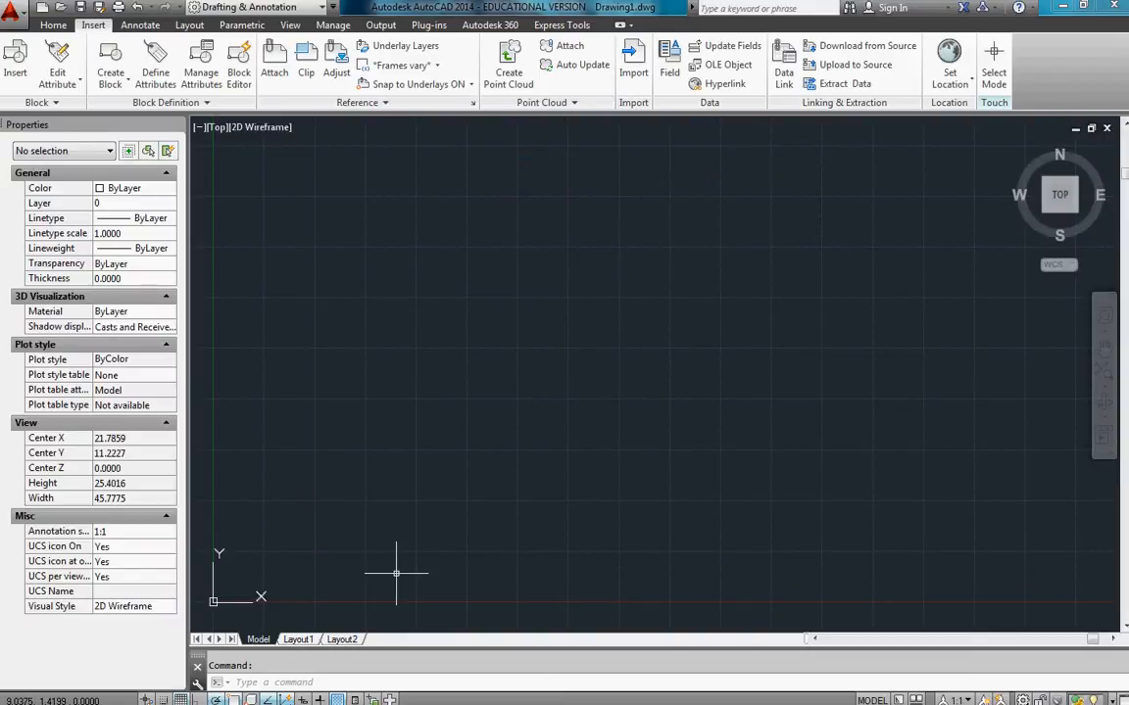
Set the drawing units' insertion scale to Millimeters.
key(Return)
click(538, 370)
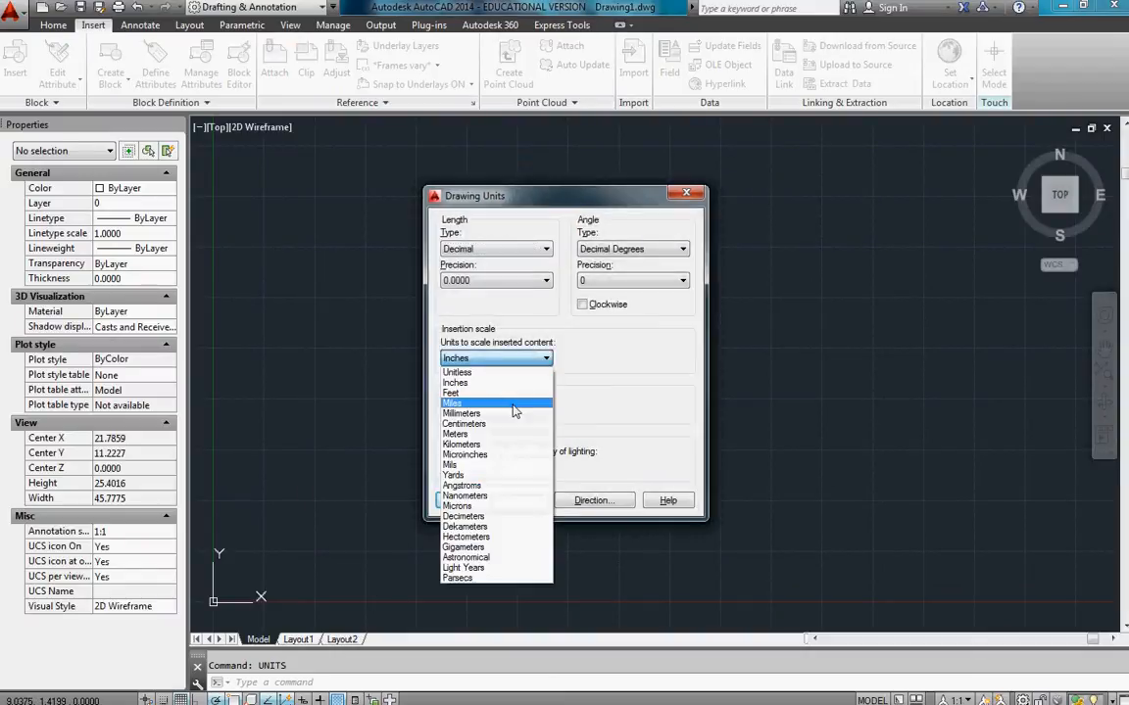
click(511, 419)
key(Return)
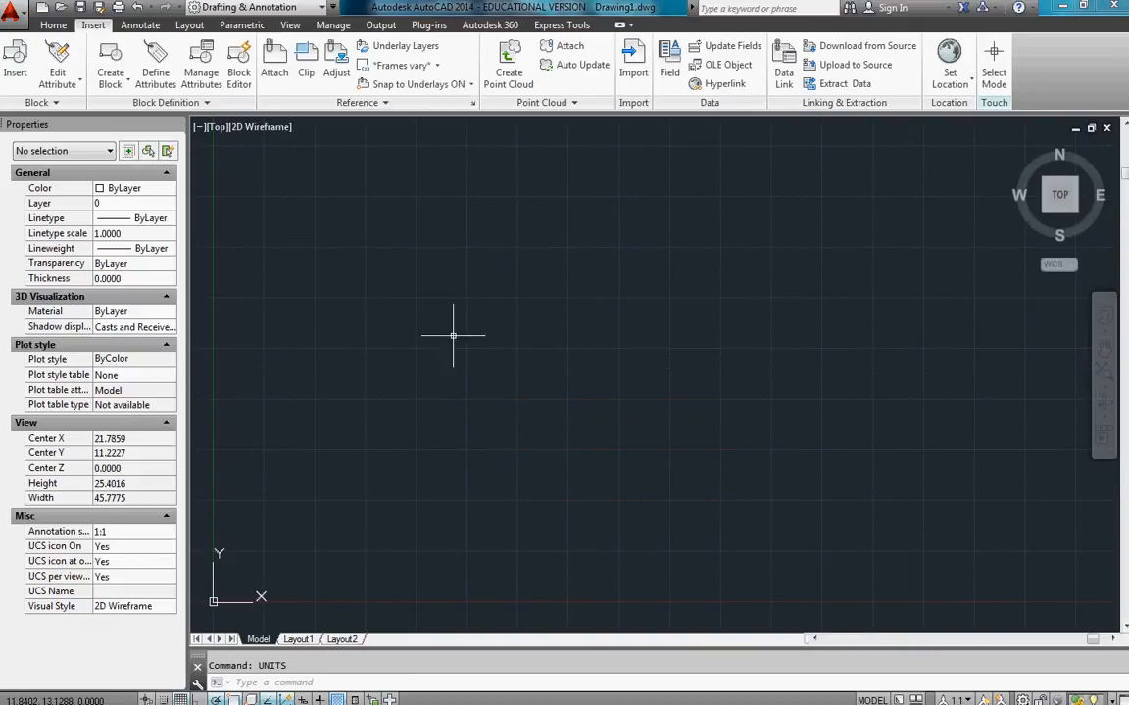
In Layout1's page setup, set the printer to \\pm2424\NK212_BLUE and the paper size to 11x17.
click(302, 640)
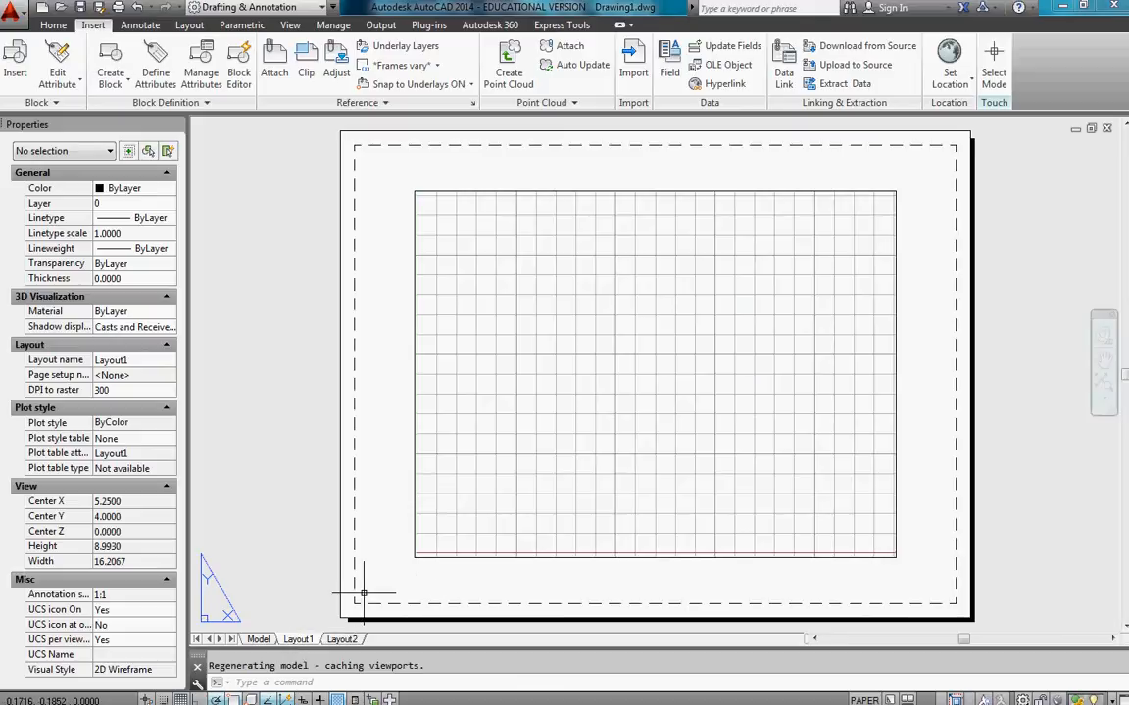
right_click(299, 639)
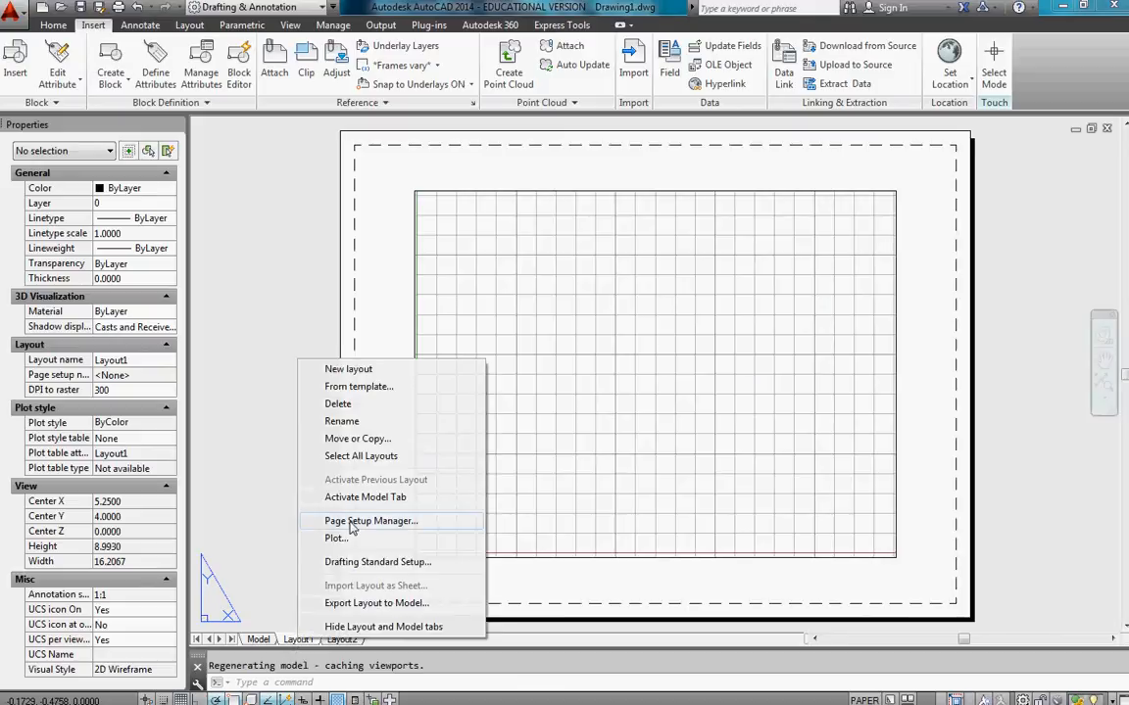
click(416, 453)
click(688, 332)
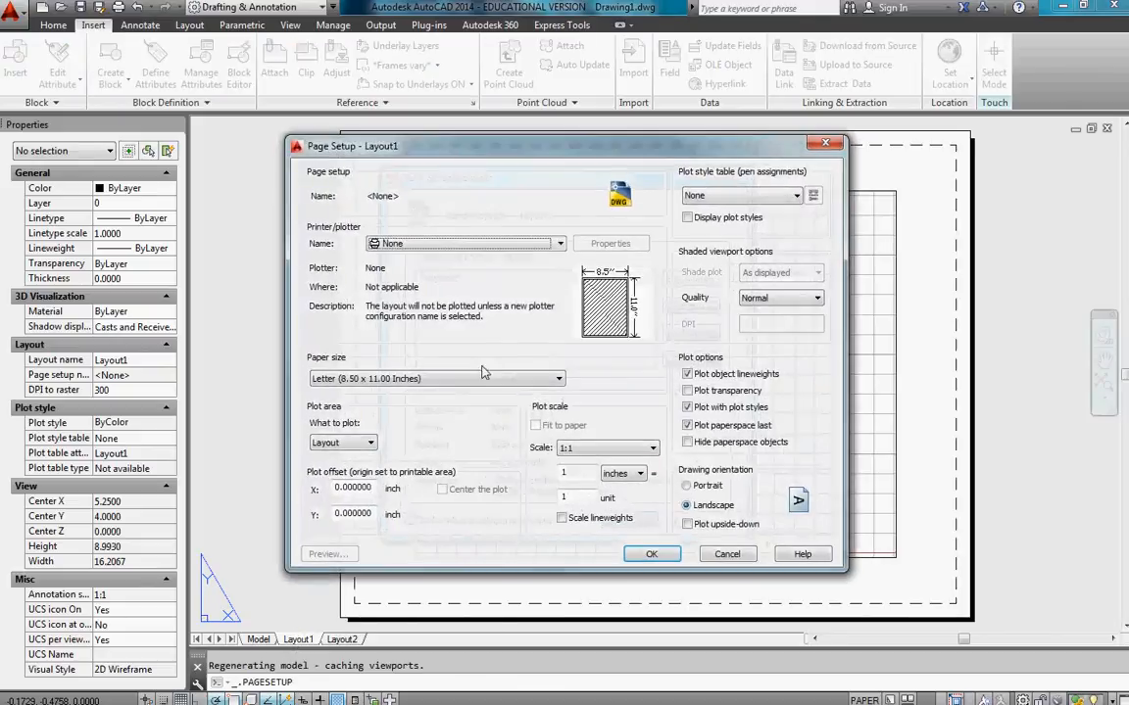
click(454, 246)
drag(605, 271, 605, 297)
click(446, 299)
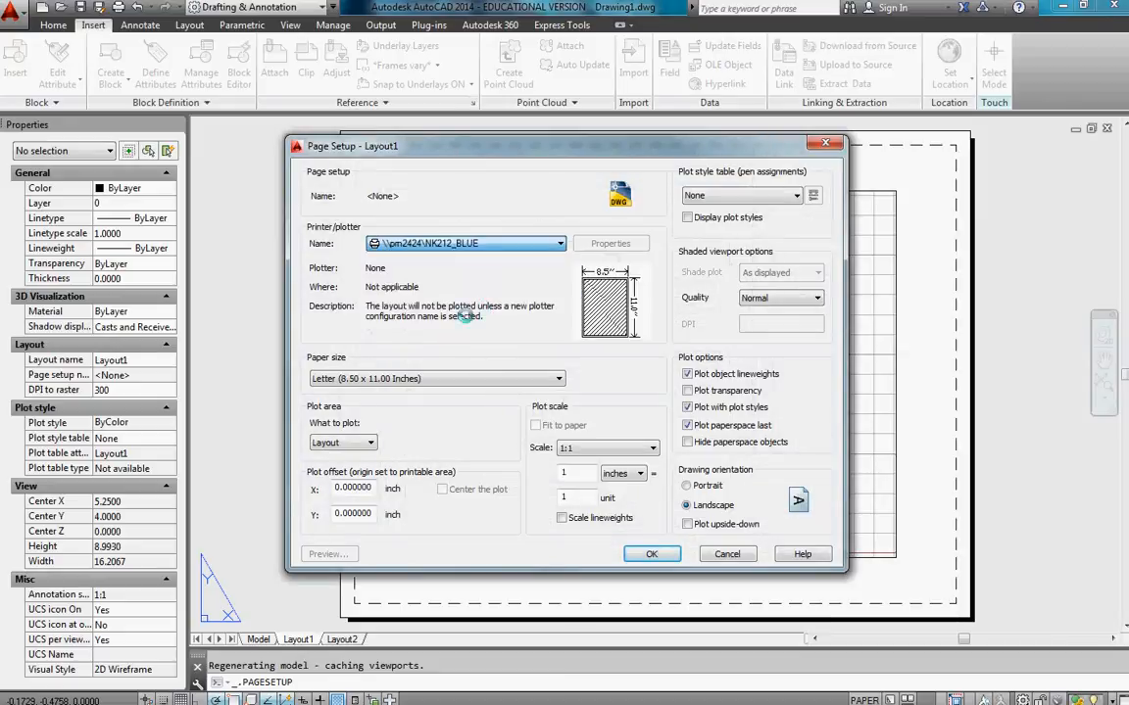
click(432, 380)
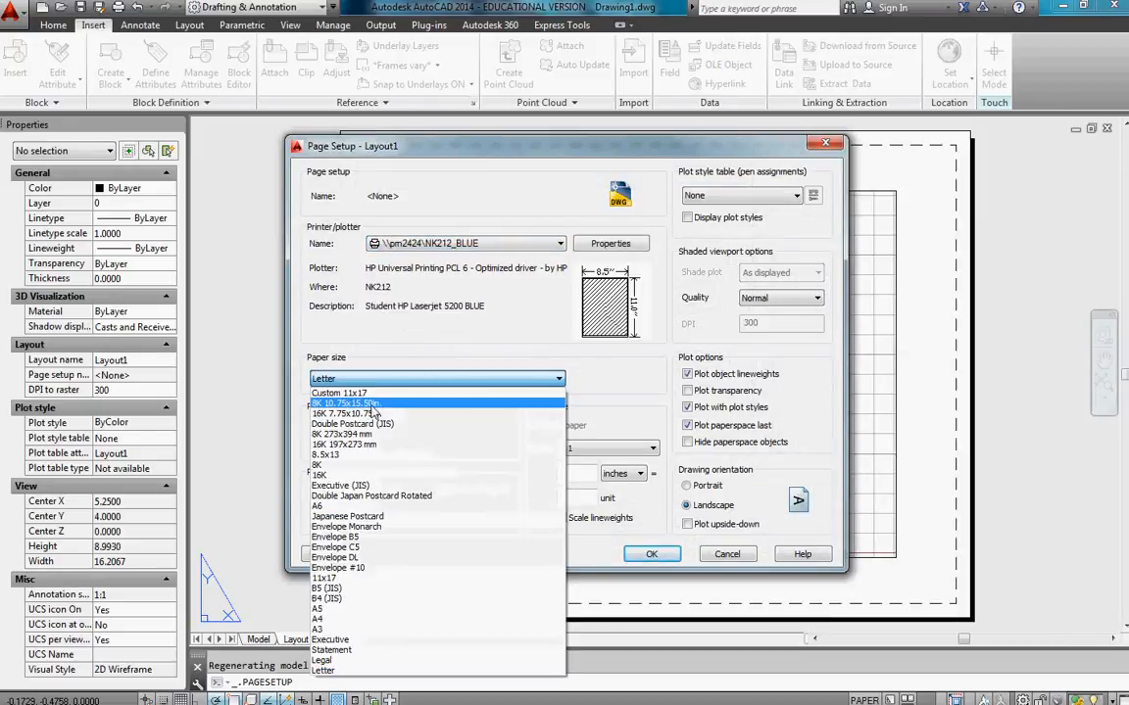
click(330, 579)
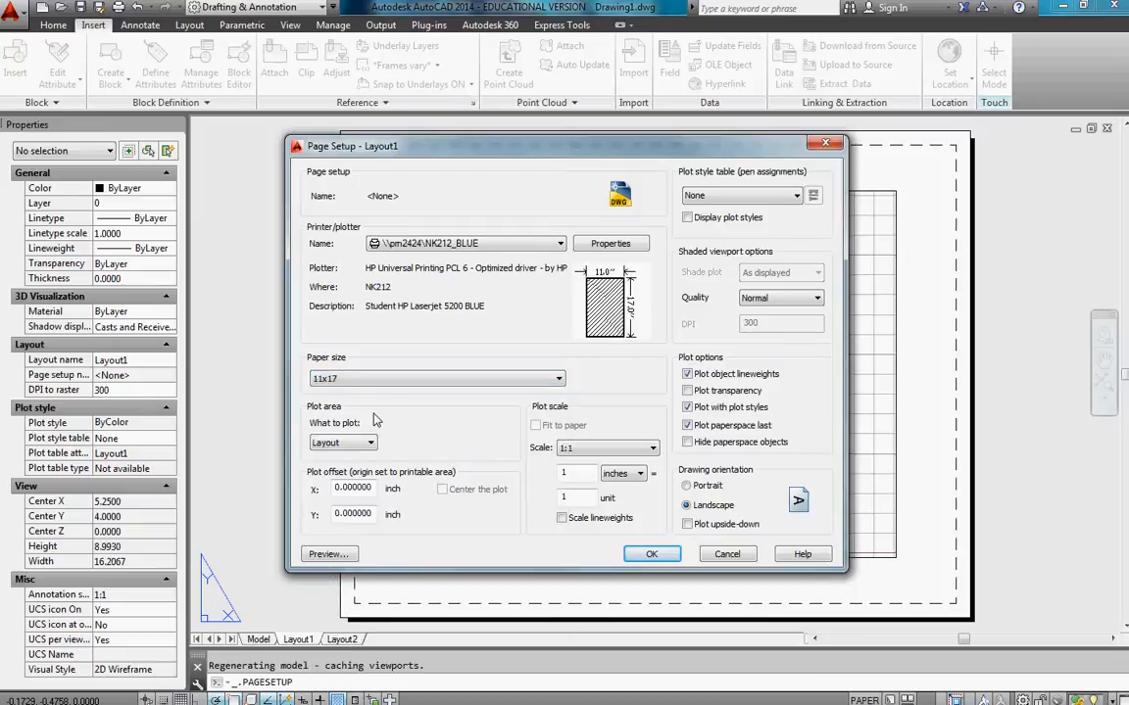
Assign the Architectural.ctb plot style table and a 1:1 plot scale in mm, and apply Layout1's page setup.
click(745, 196)
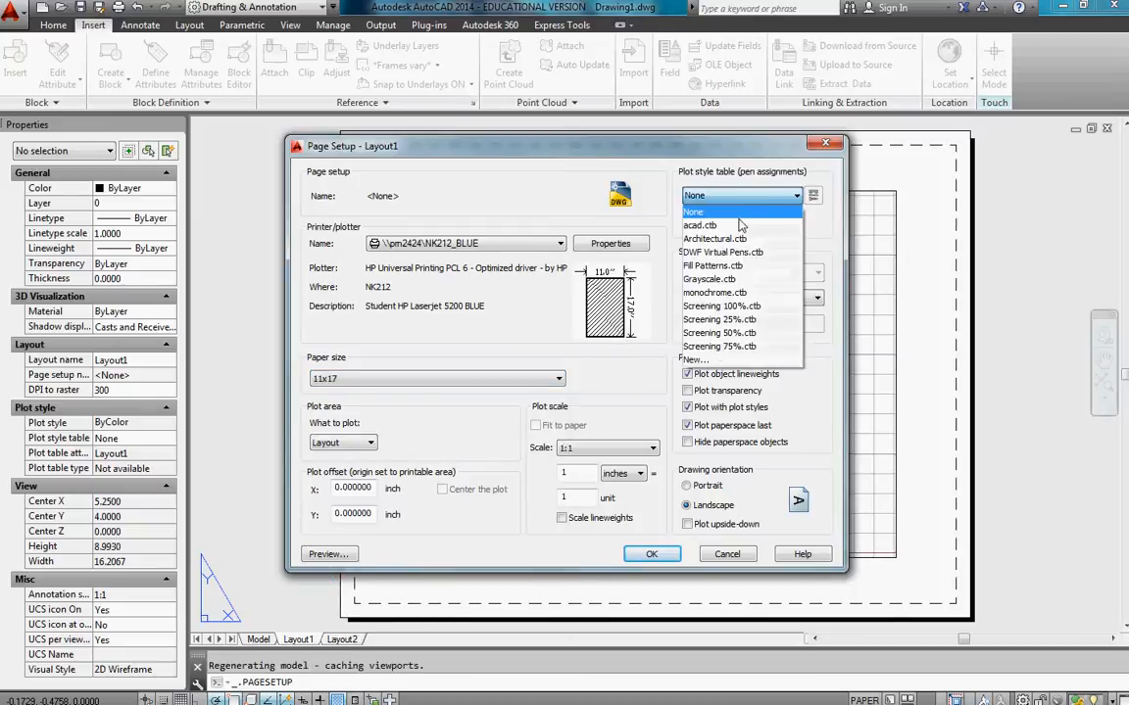
click(725, 235)
click(625, 473)
click(609, 502)
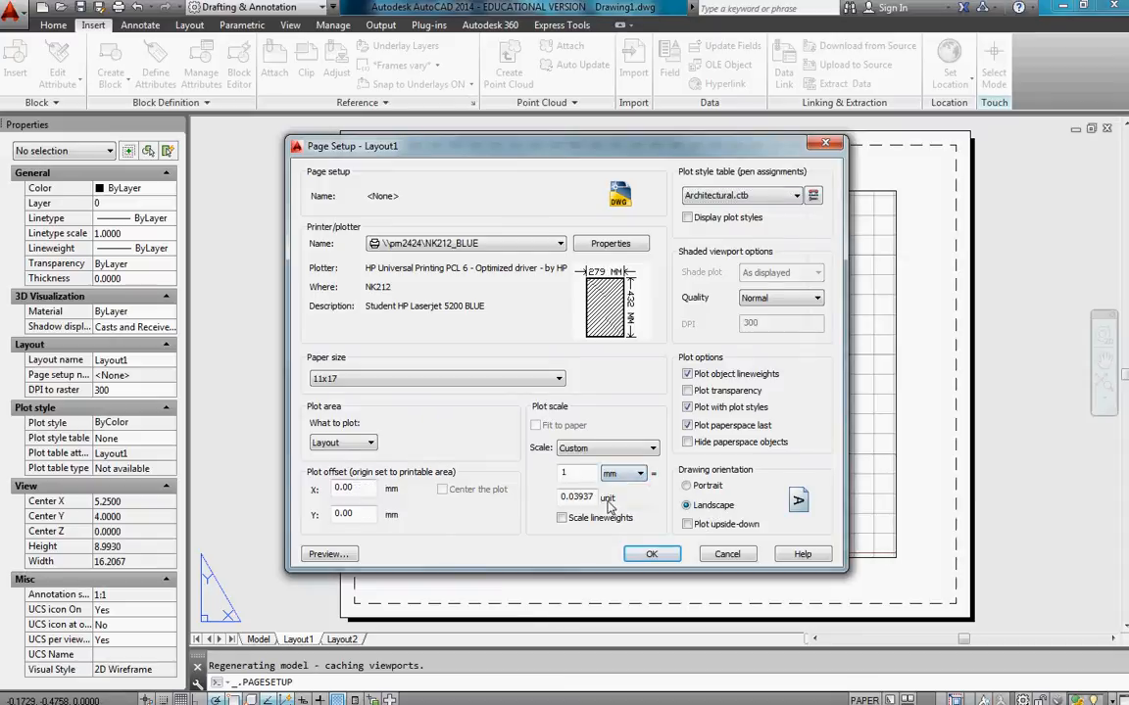
click(595, 453)
click(587, 143)
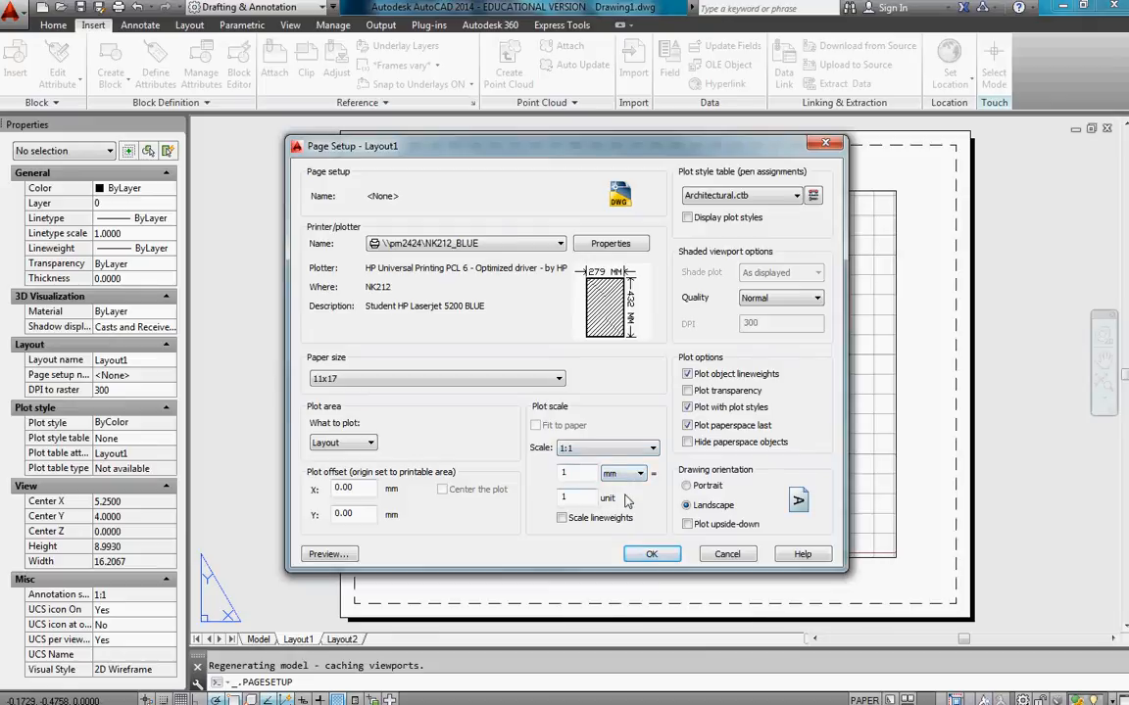
click(651, 554)
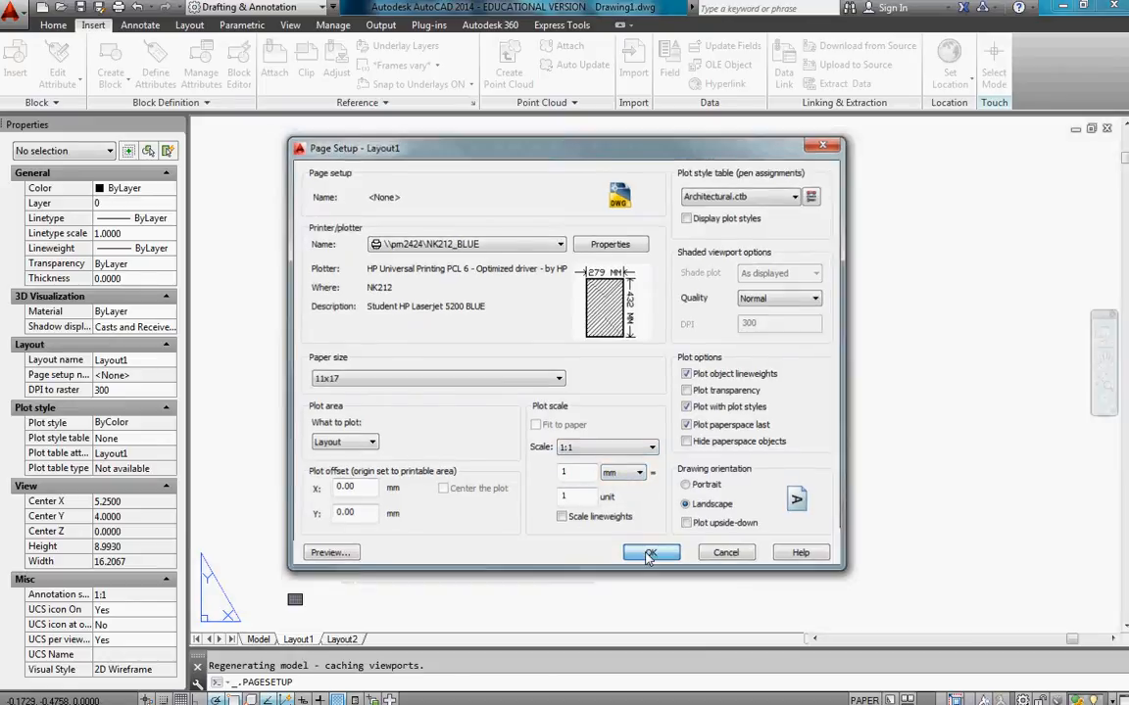
click(628, 520)
Delete the default viewport from the lower-left corner of the Layout1 sheet.
scroll(294, 578, up, 5)
click(388, 447)
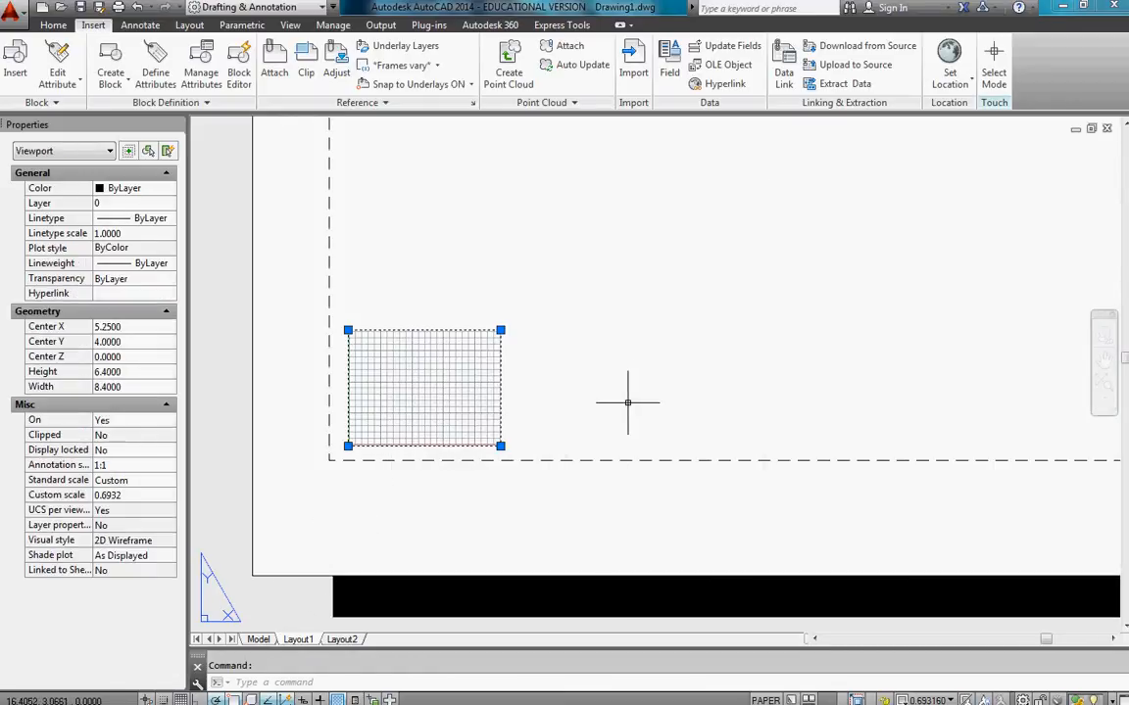
key(Delete)
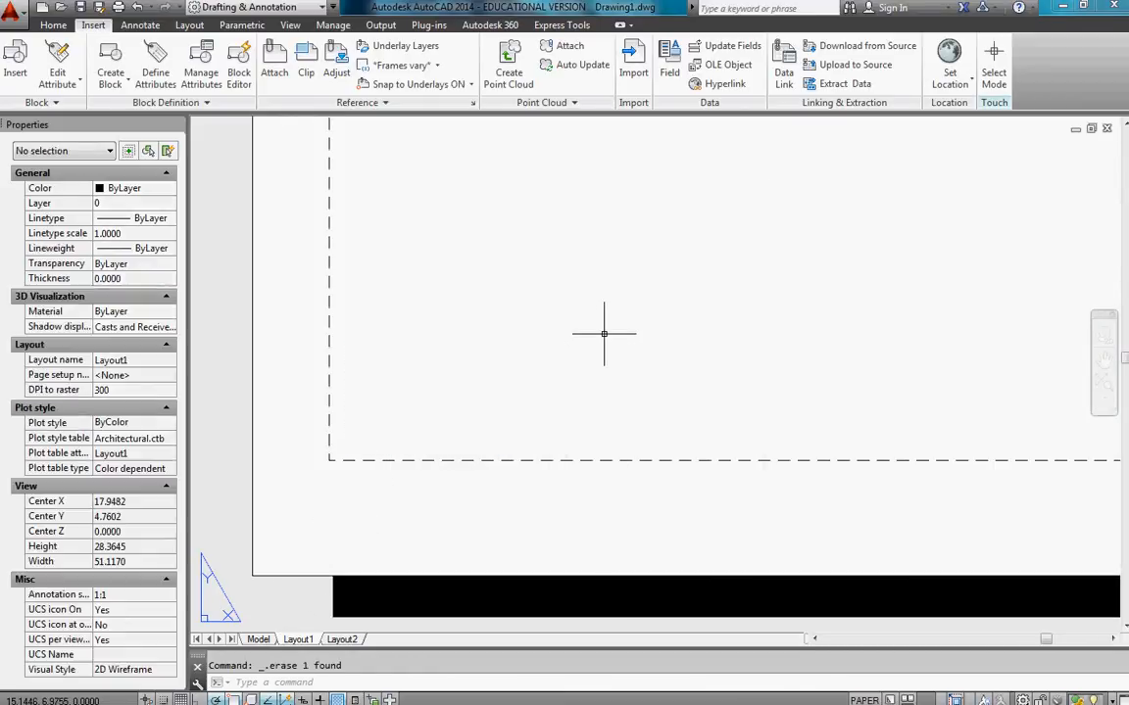
scroll(604, 352, down, 5)
middle_drag(688, 320, 508, 493)
scroll(554, 487, up, 4)
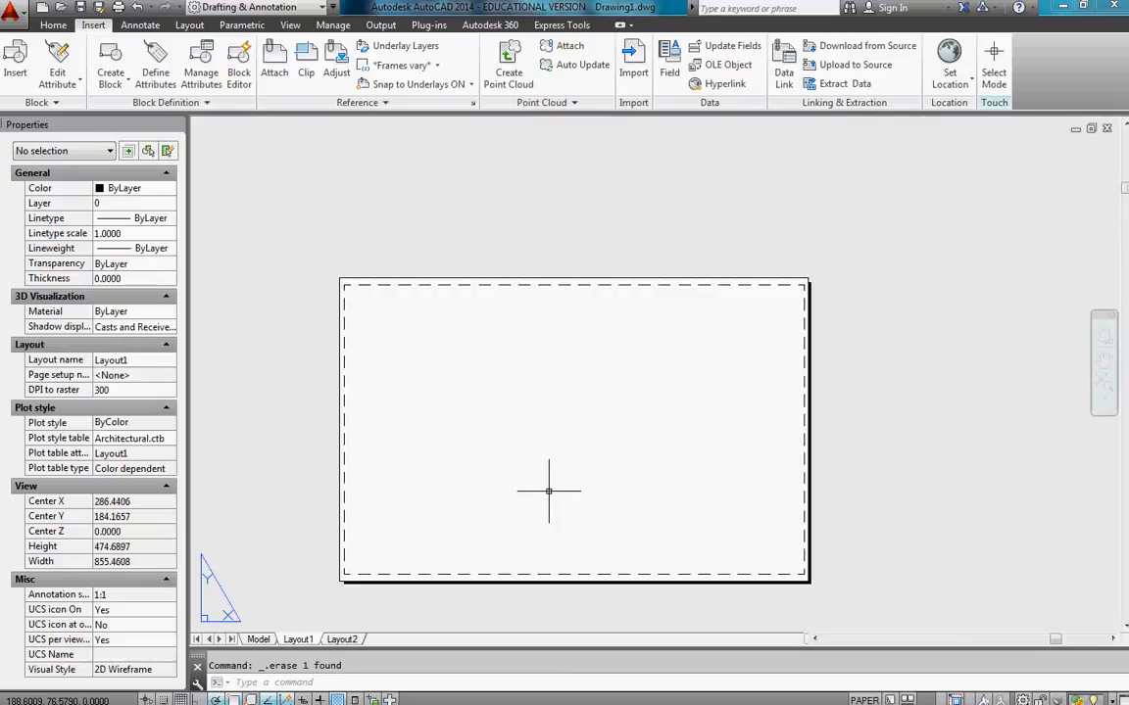
middle_drag(536, 427, 582, 353)
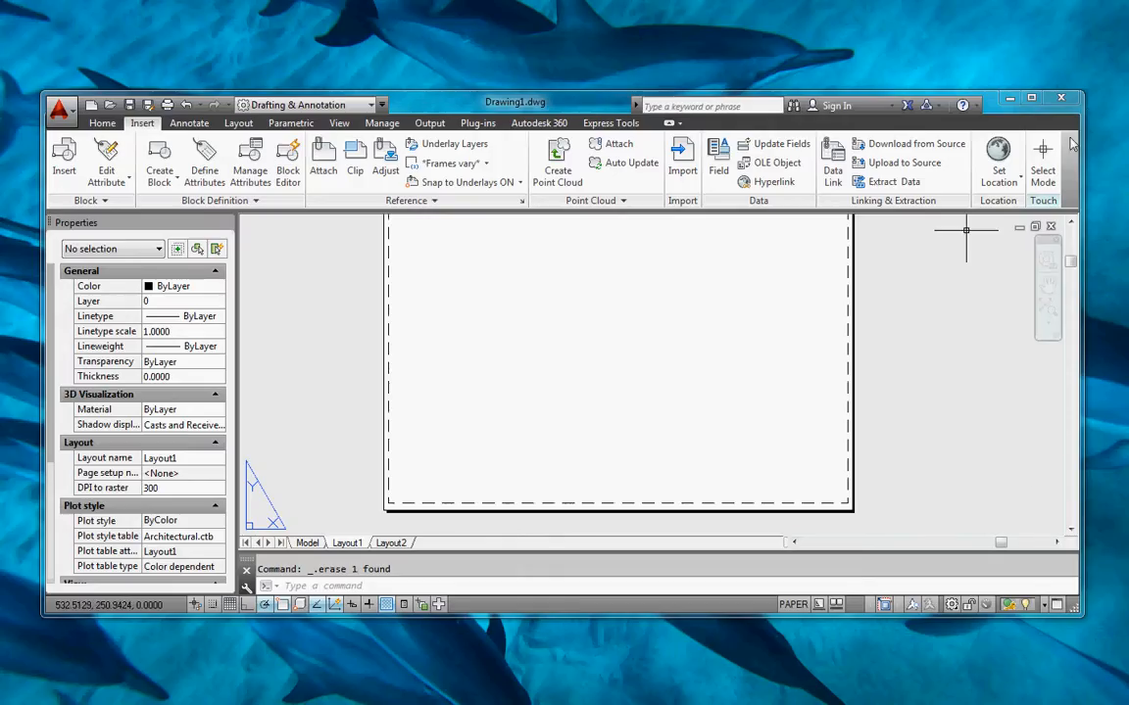
click(1033, 99)
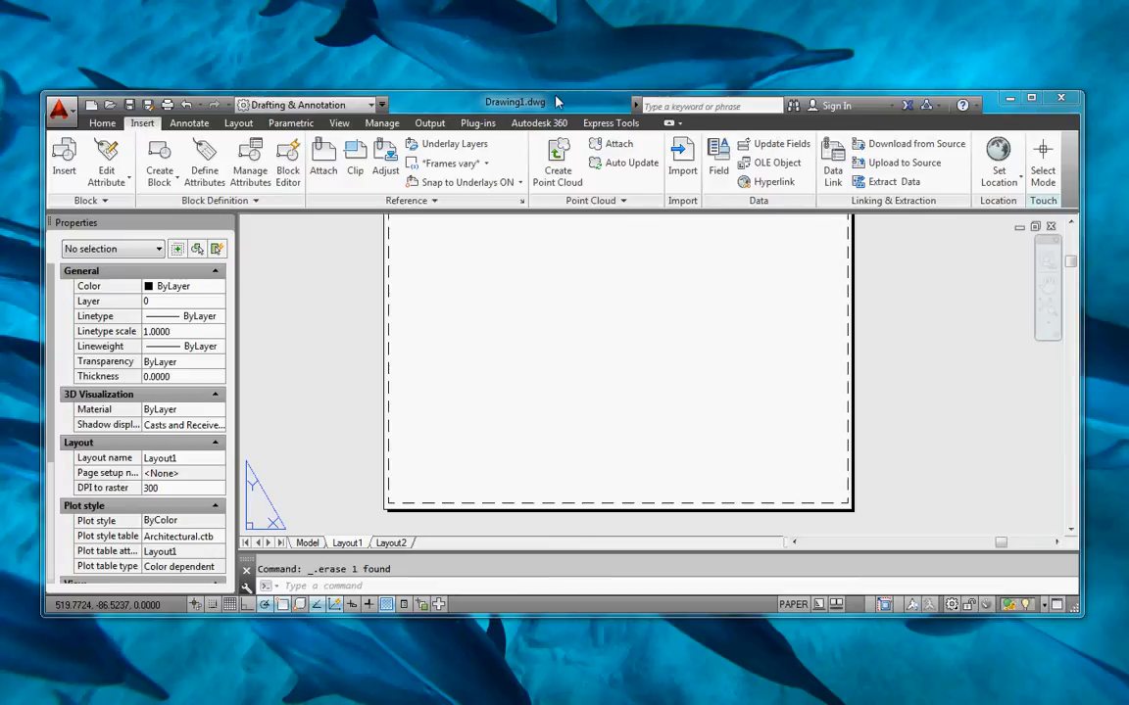
click(1030, 99)
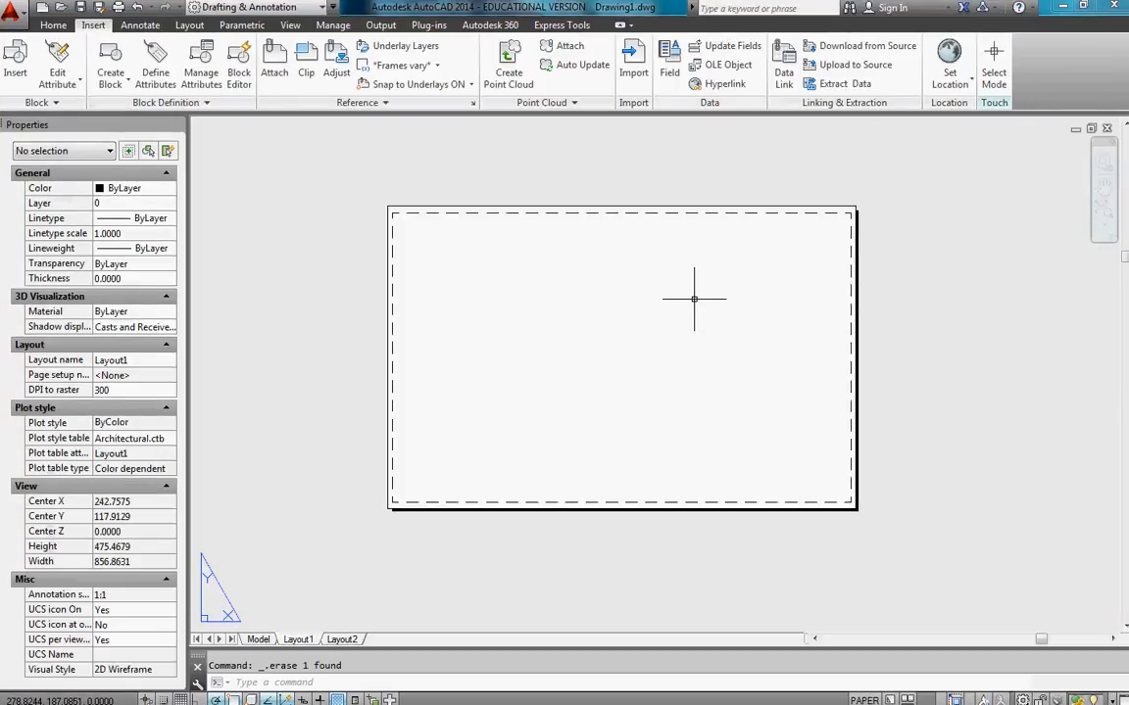
scroll(542, 421, up, 2)
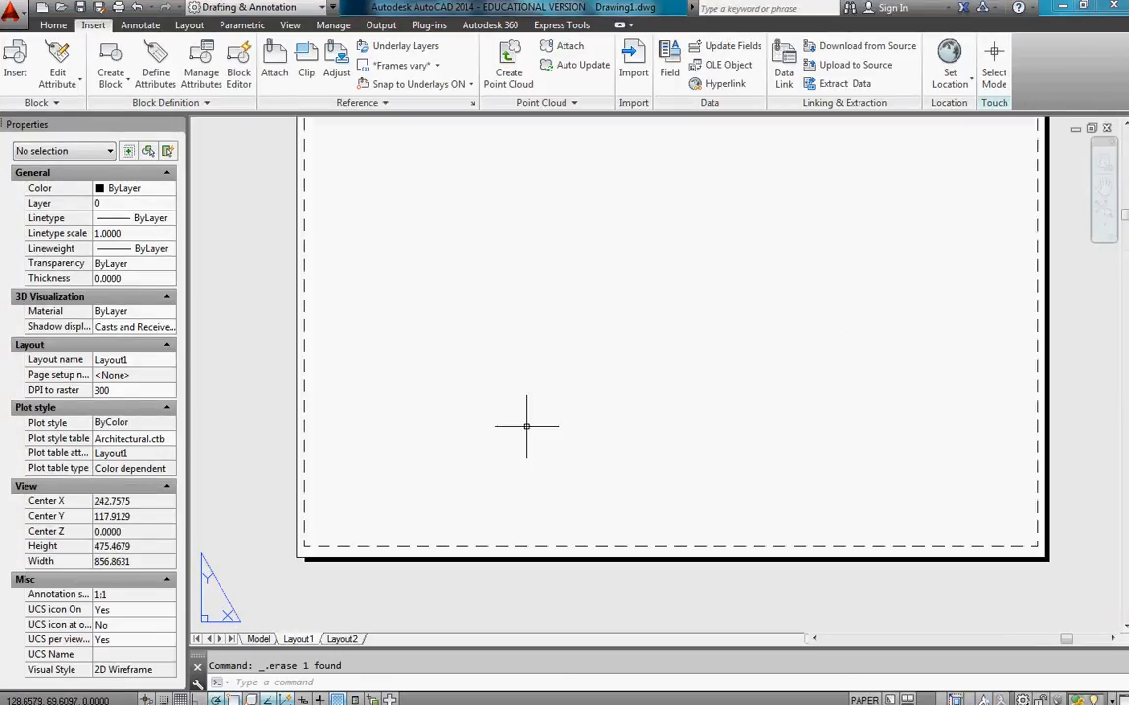
Switch back to the sample title block drawing and examine its revisions table and logo area.
click(53, 25)
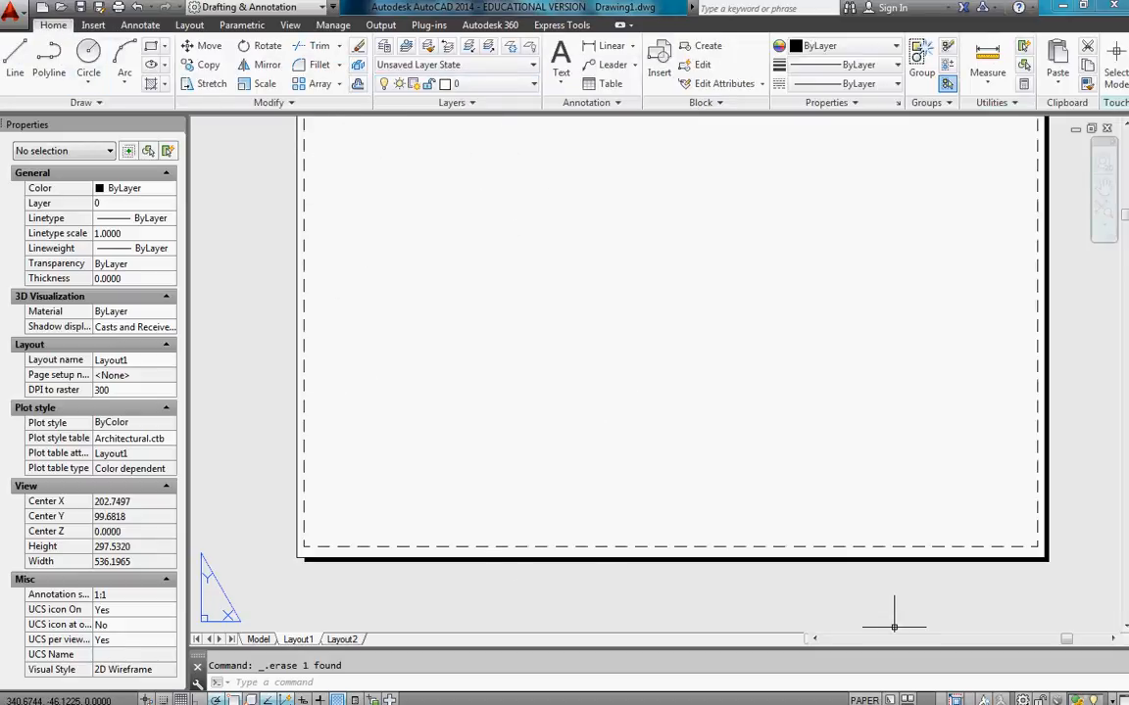
key(ctrl+Tab)
scroll(433, 555, up, 5)
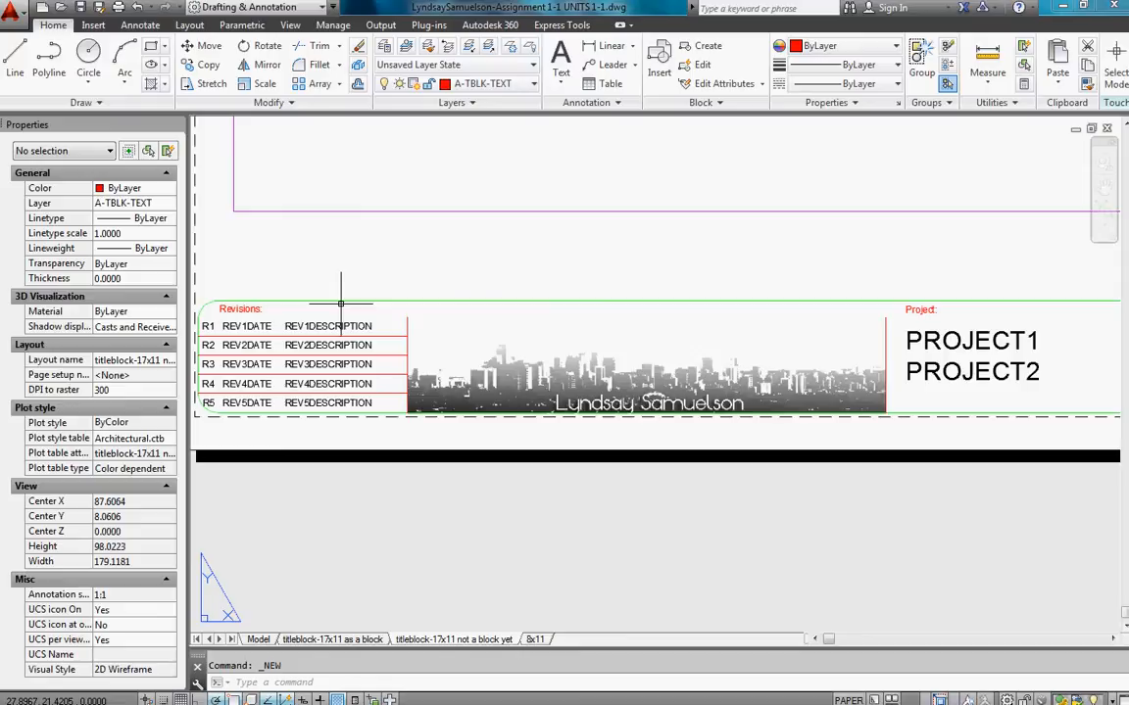
In the titleblock steps 1-4 drawing, close the layer list and make A-TBK-ATTR the current layer.
scroll(374, 412, down, 4)
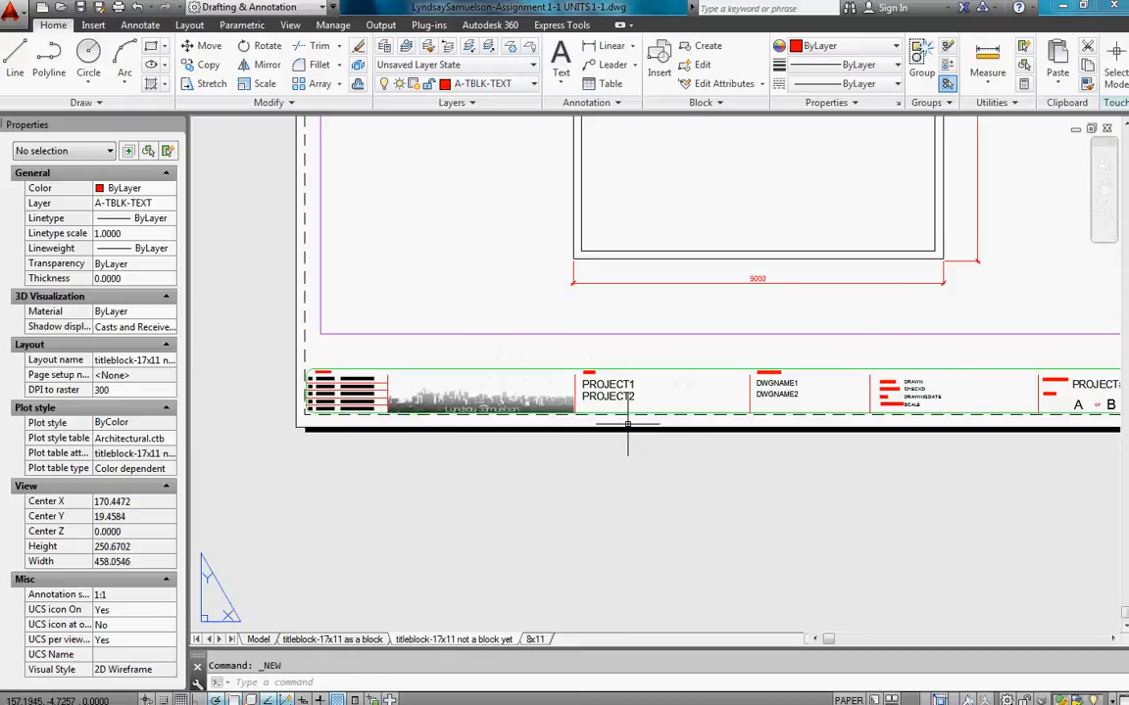
scroll(750, 378, down, 2)
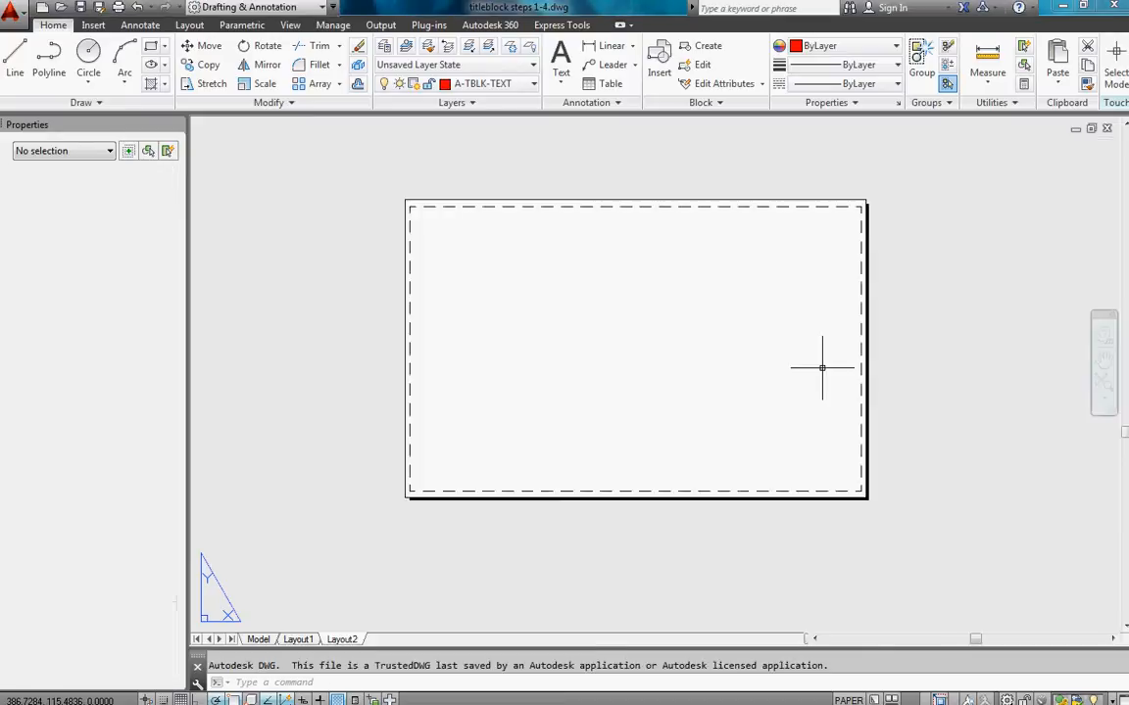
scroll(594, 338, up, 2)
middle_drag(623, 372, 600, 398)
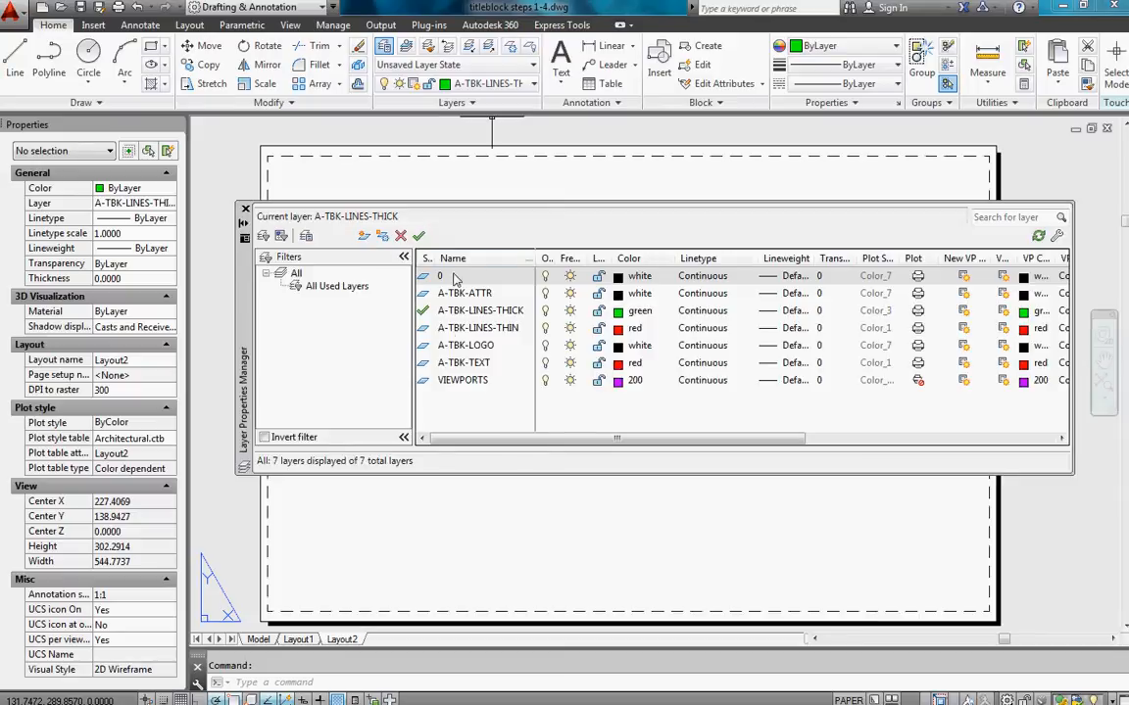
click(245, 209)
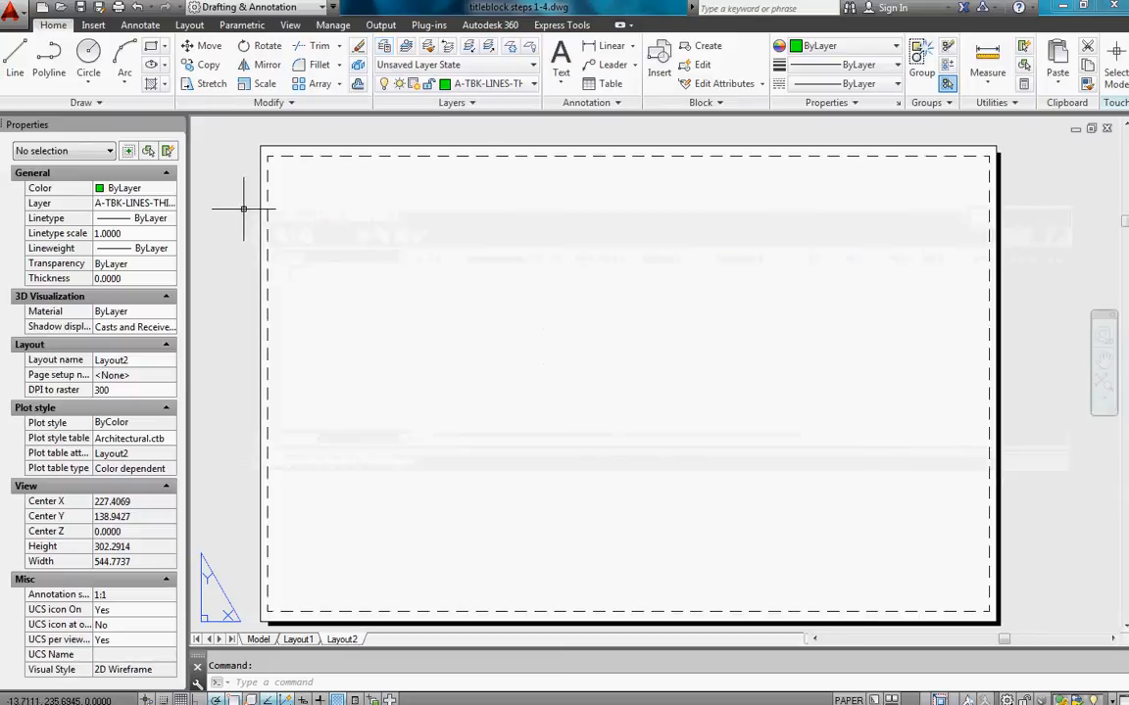
click(511, 88)
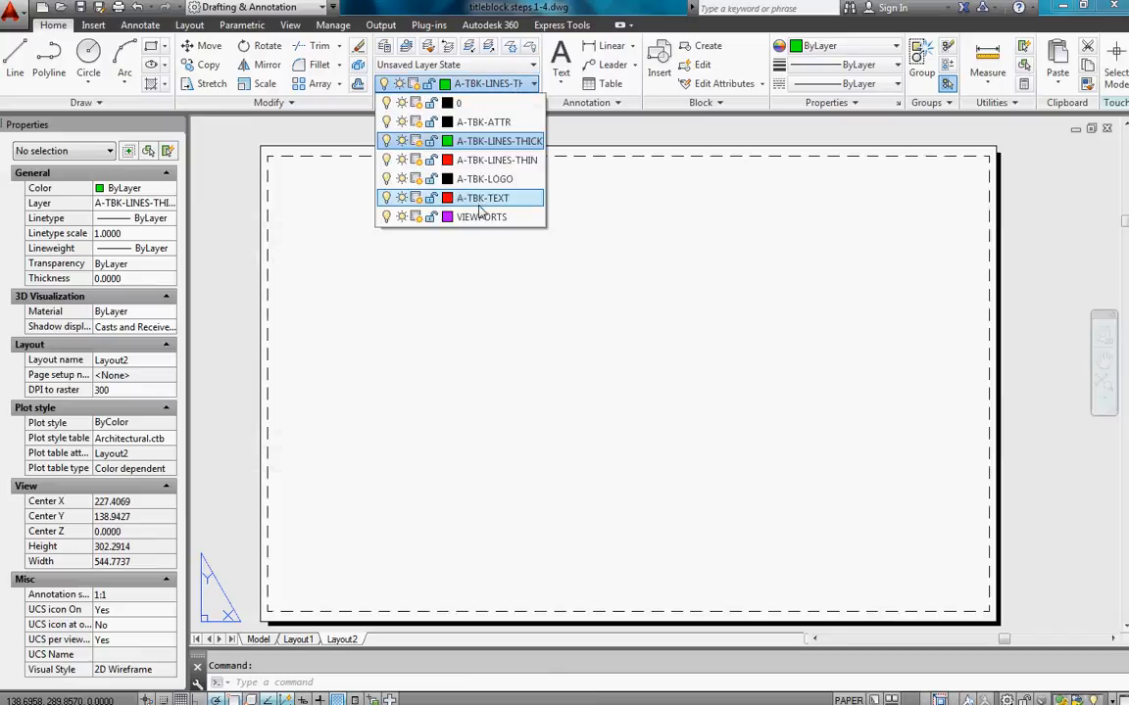
click(480, 125)
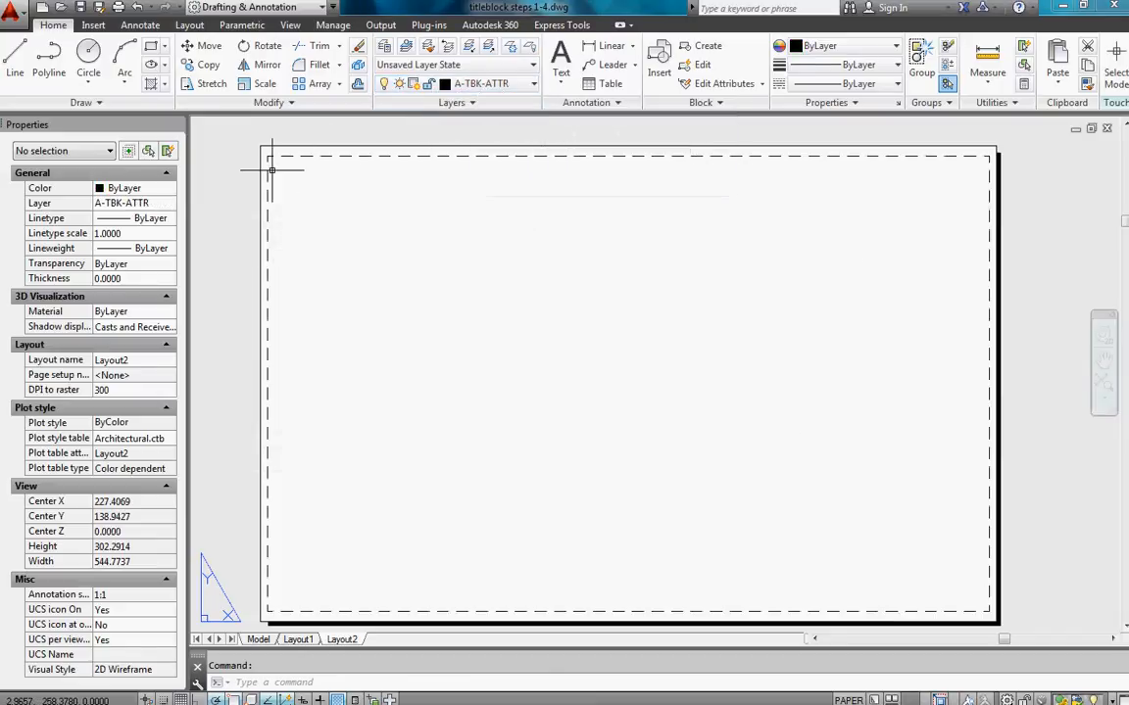
Define a block attribute with PROJECTNUMBER as its tag, prompt and default value.
click(93, 26)
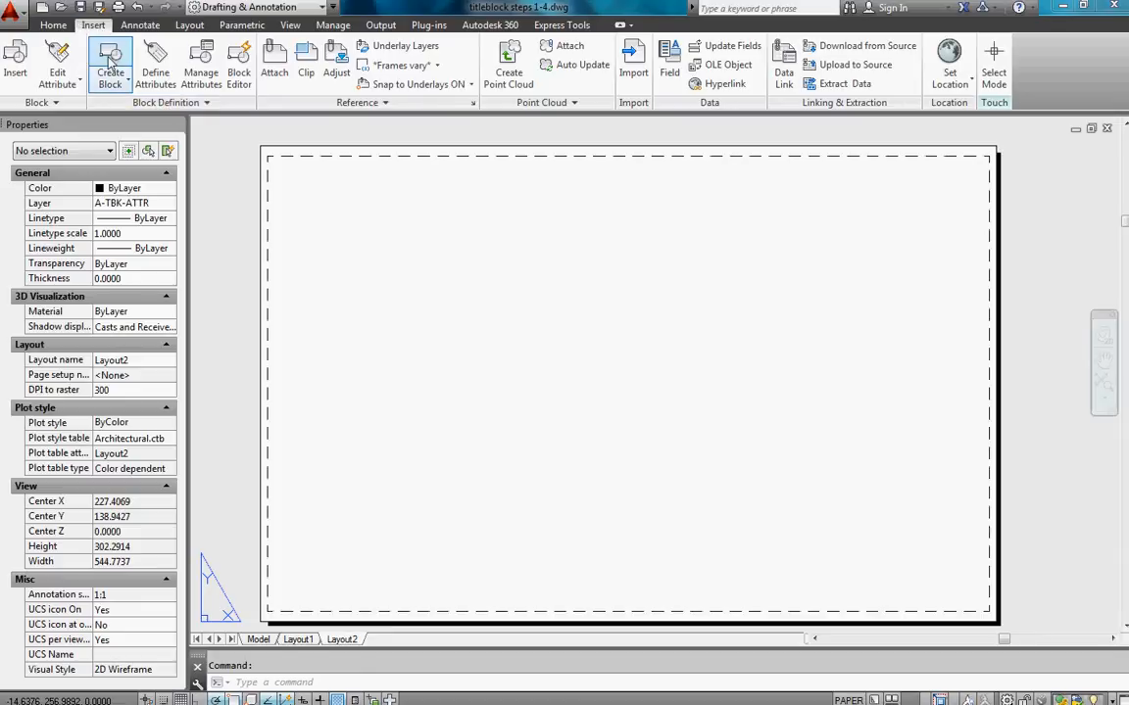
click(154, 54)
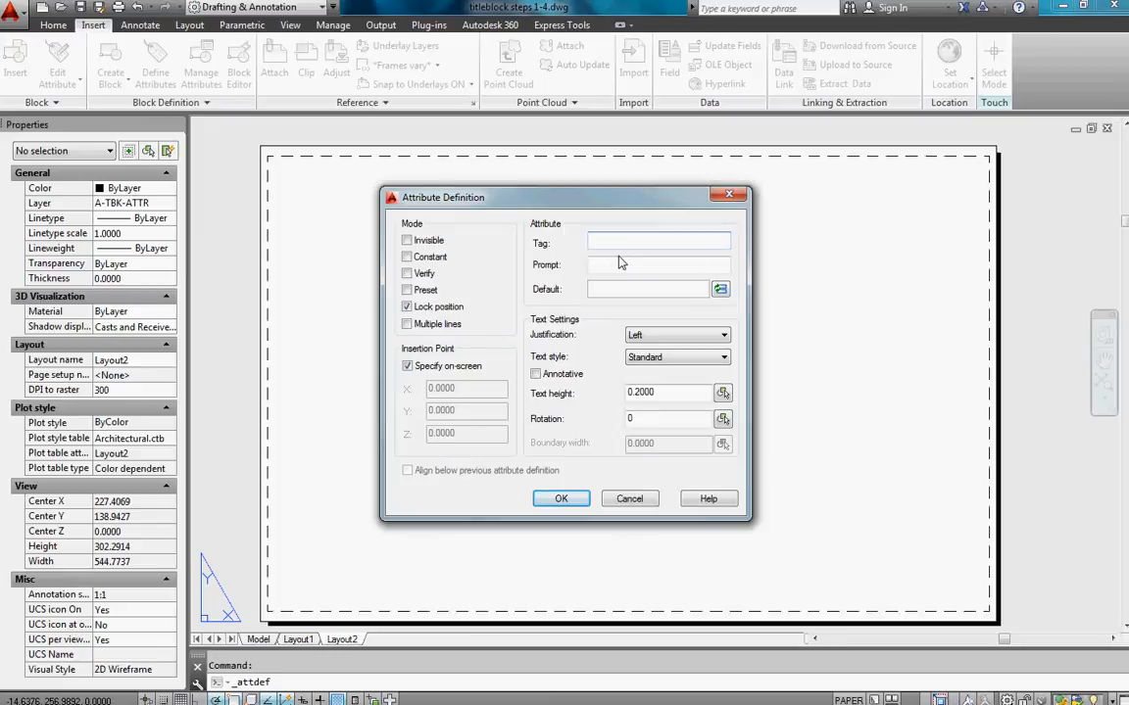
text(PROJECTNUMBER)
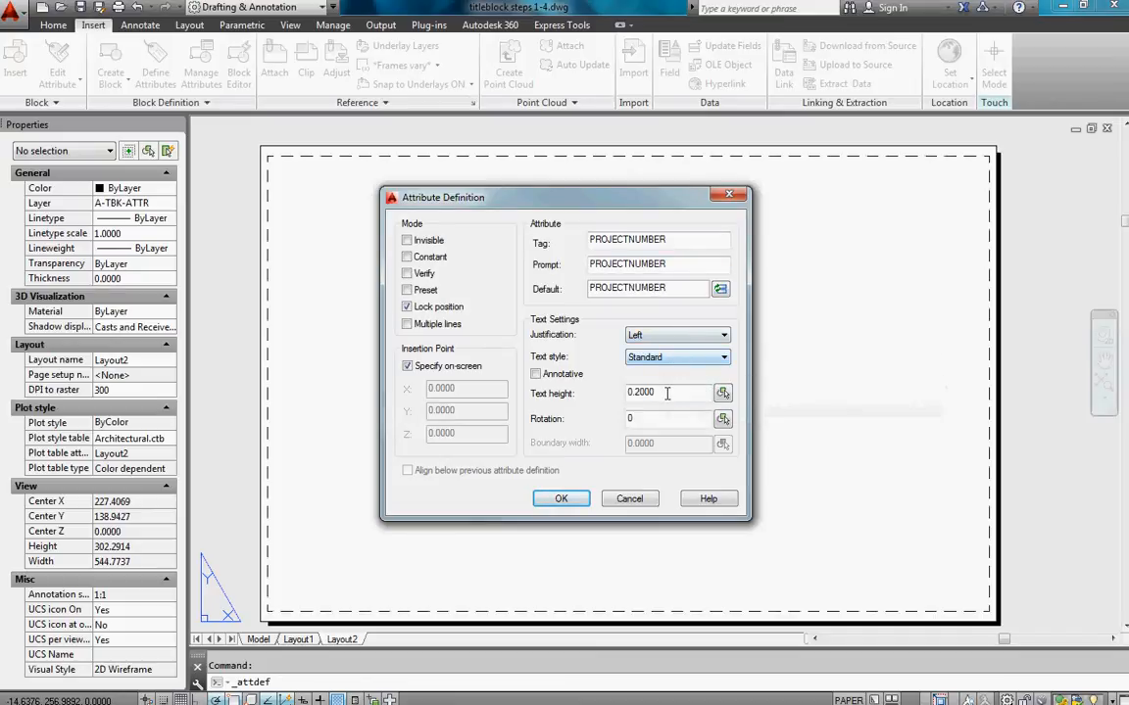
Set the attribute's text height to 3.5 and place it near the lower-left corner of the Layout2 sheet.
drag(667, 393, 604, 409)
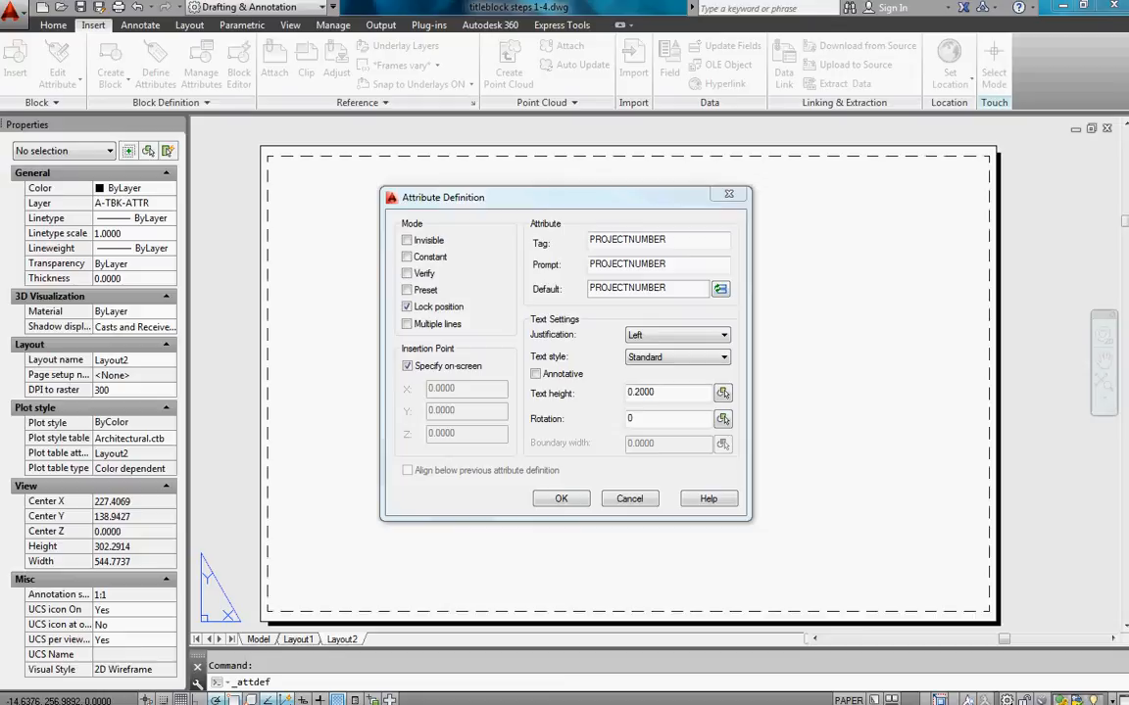
click(669, 393)
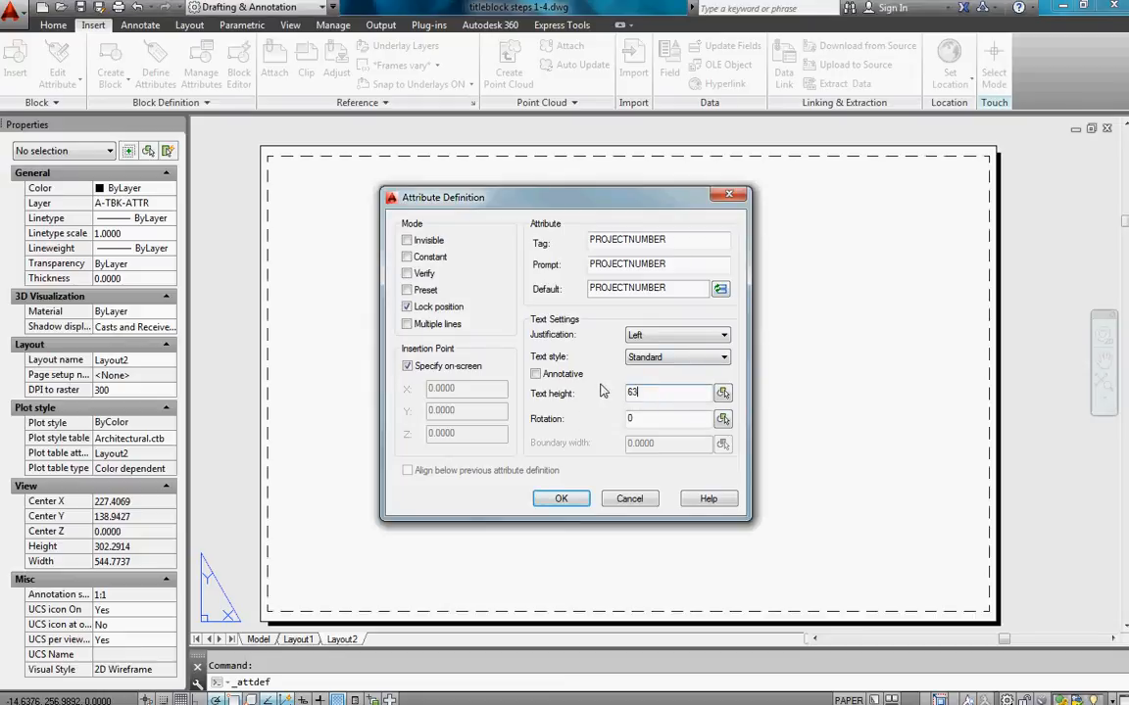
key(BackSpace)
key(BackSpace)
click(560, 498)
scroll(262, 592, up, 5)
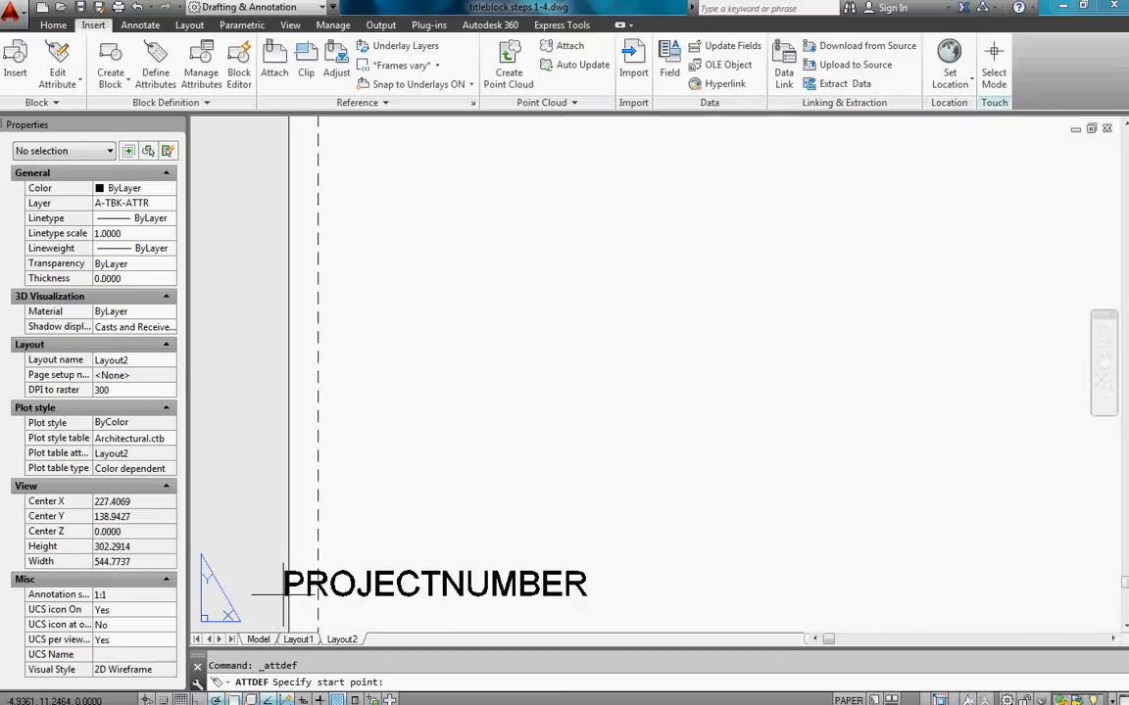
middle_drag(454, 559, 396, 410)
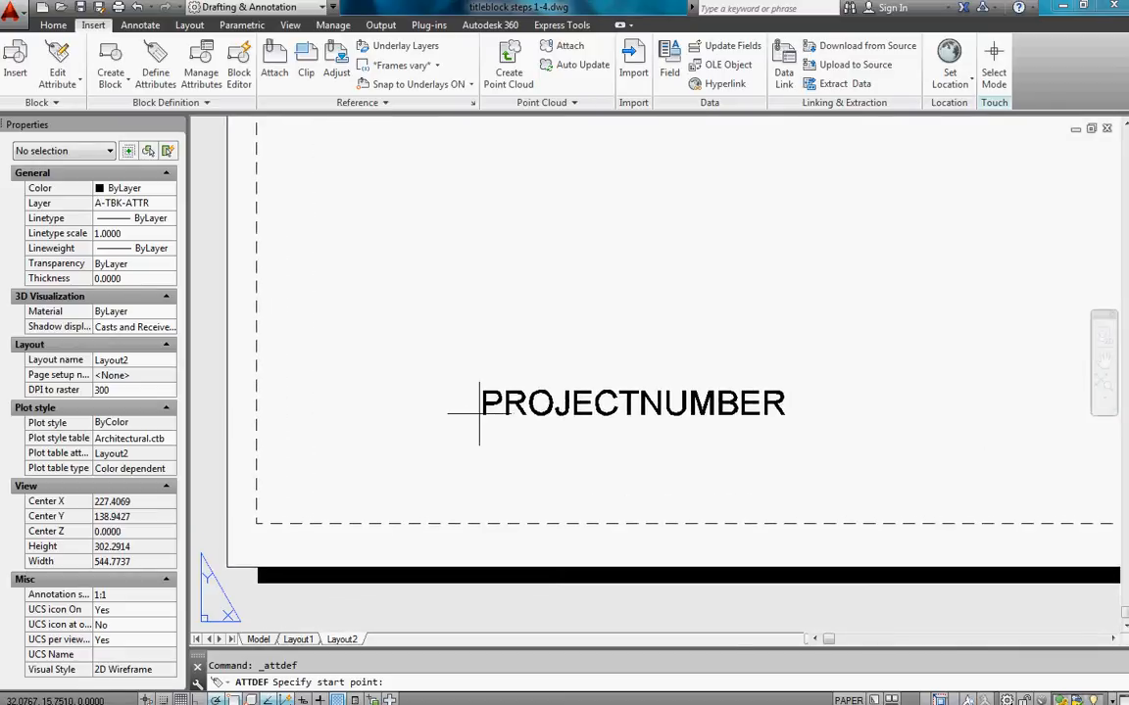
click(480, 413)
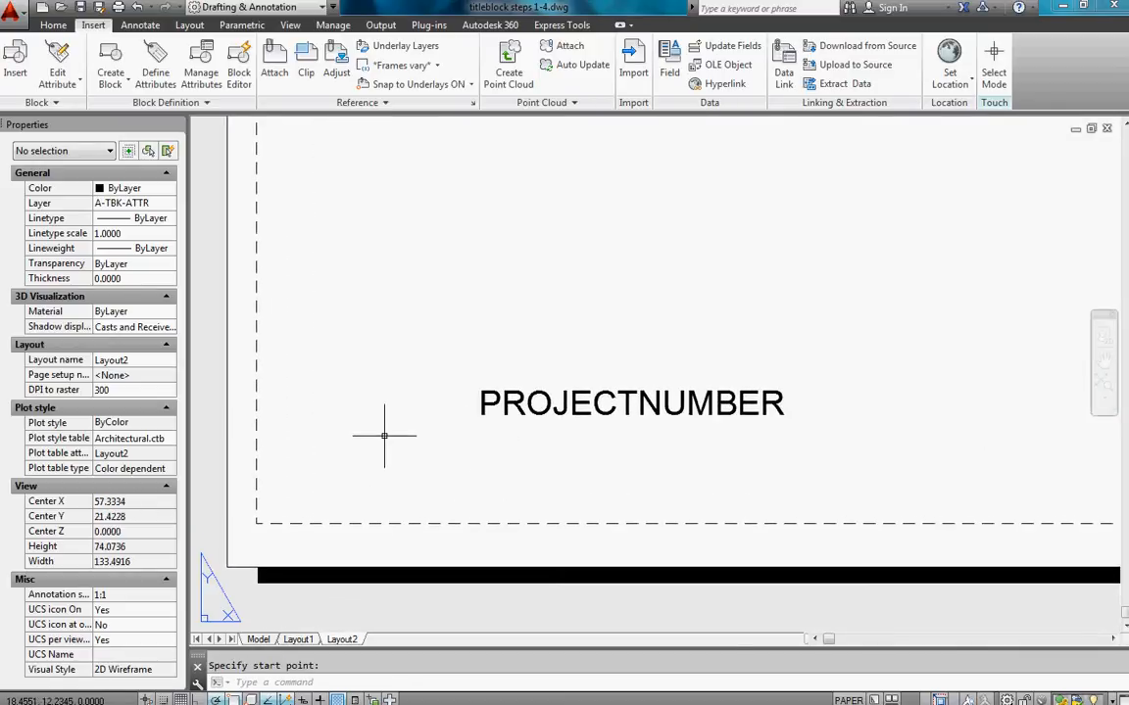
Make A-TBK-TEXT the current layer.
click(53, 25)
click(479, 86)
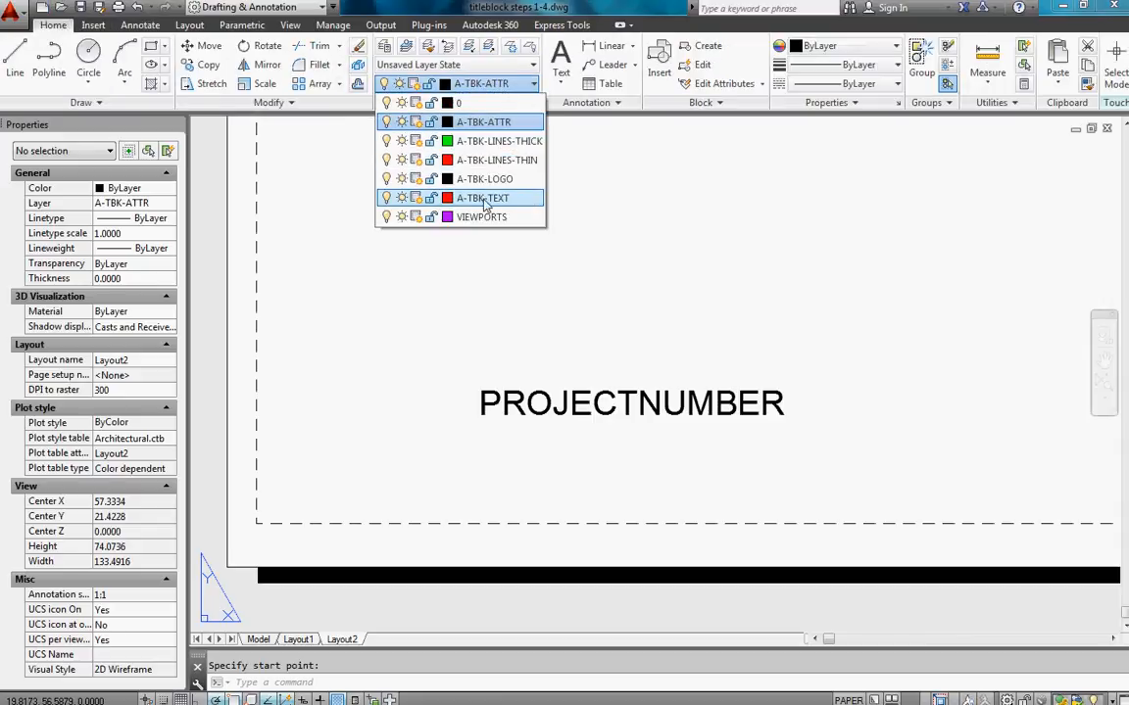
click(476, 200)
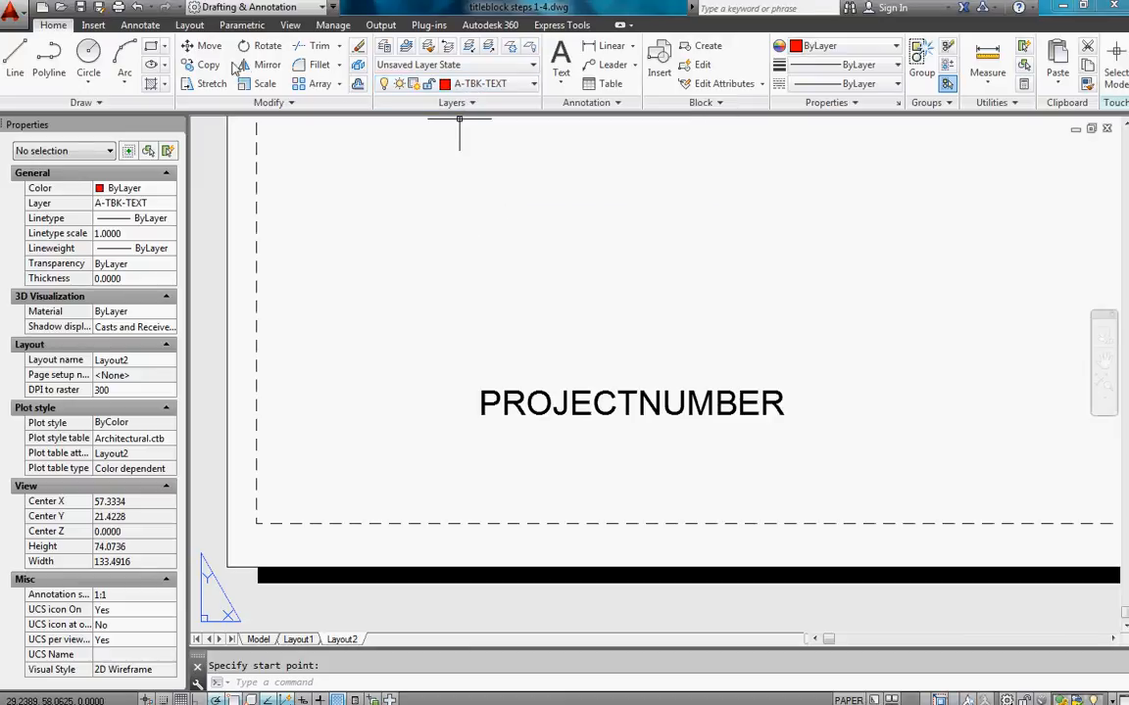
Add the multiline text label "PROJECT NUMBER:" at height 1.5 above the PROJECTNUMBER attribute.
click(137, 26)
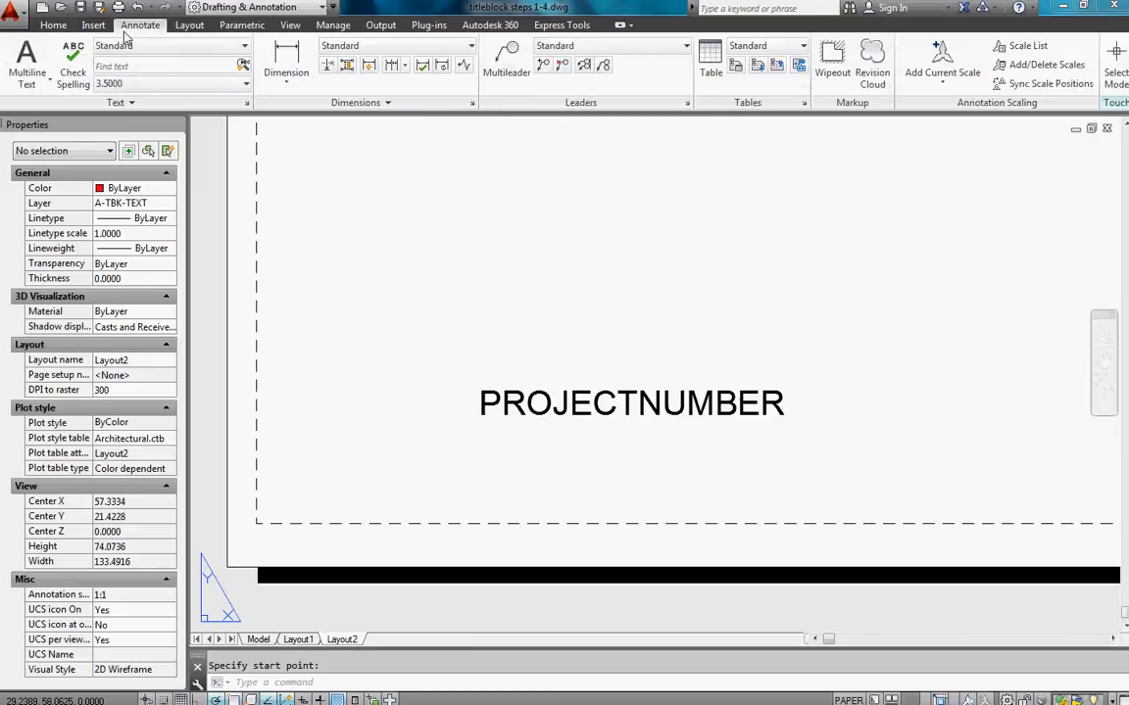
click(26, 57)
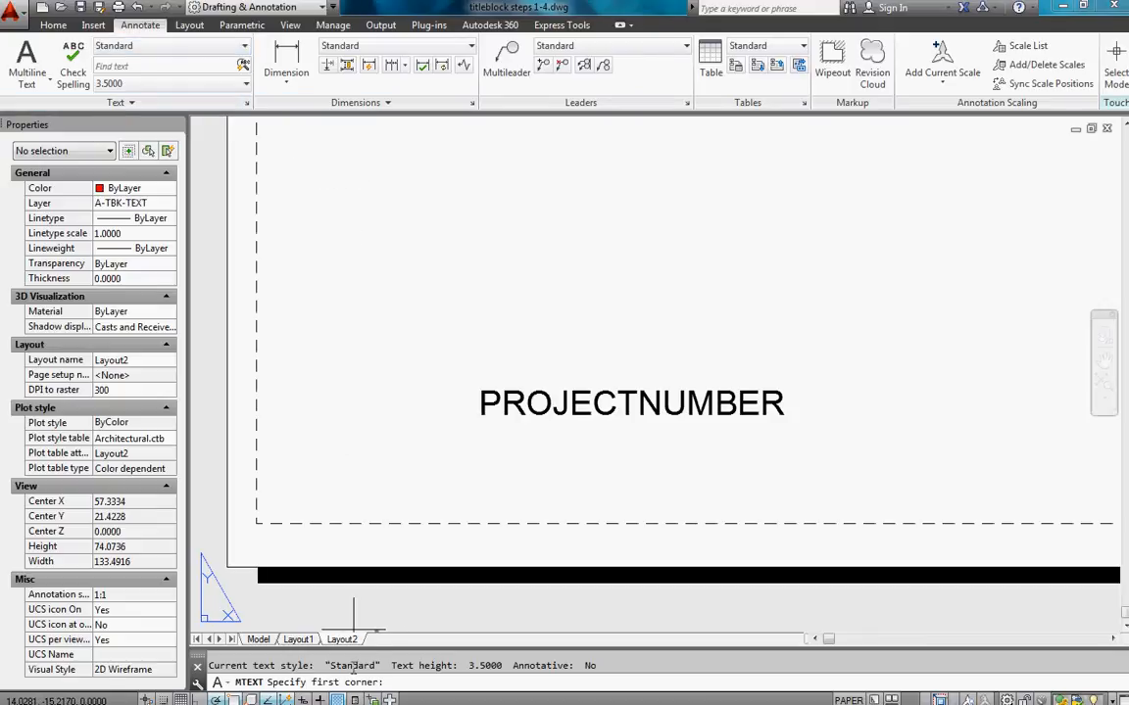
click(422, 338)
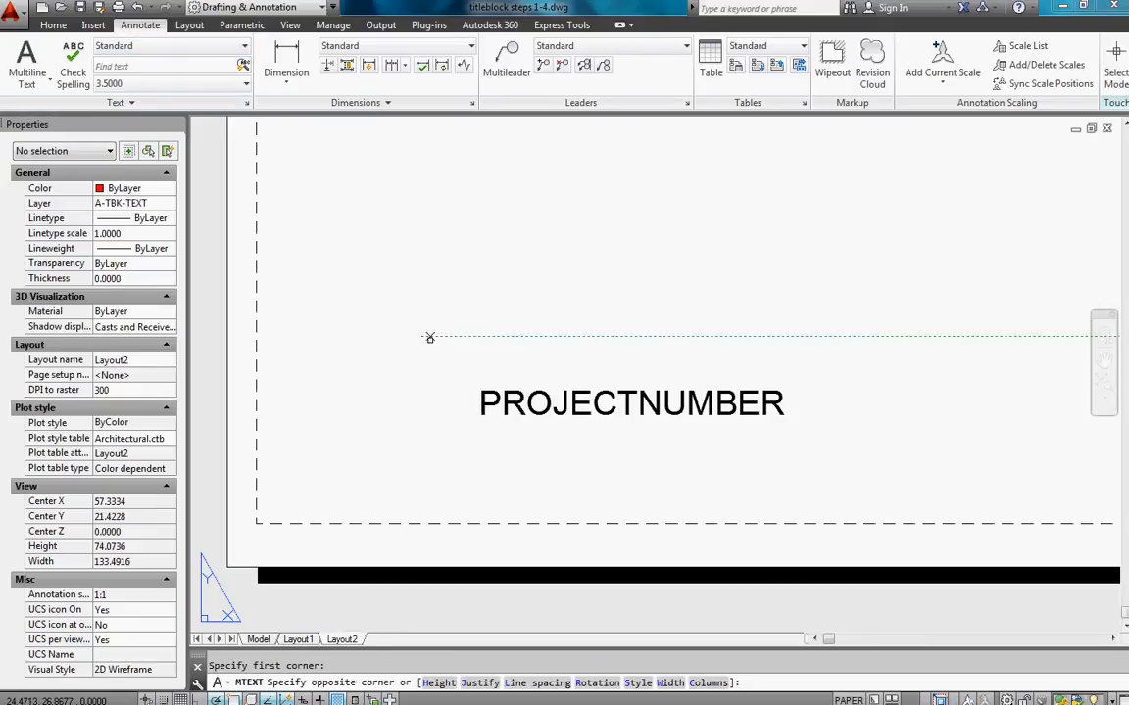
click(431, 683)
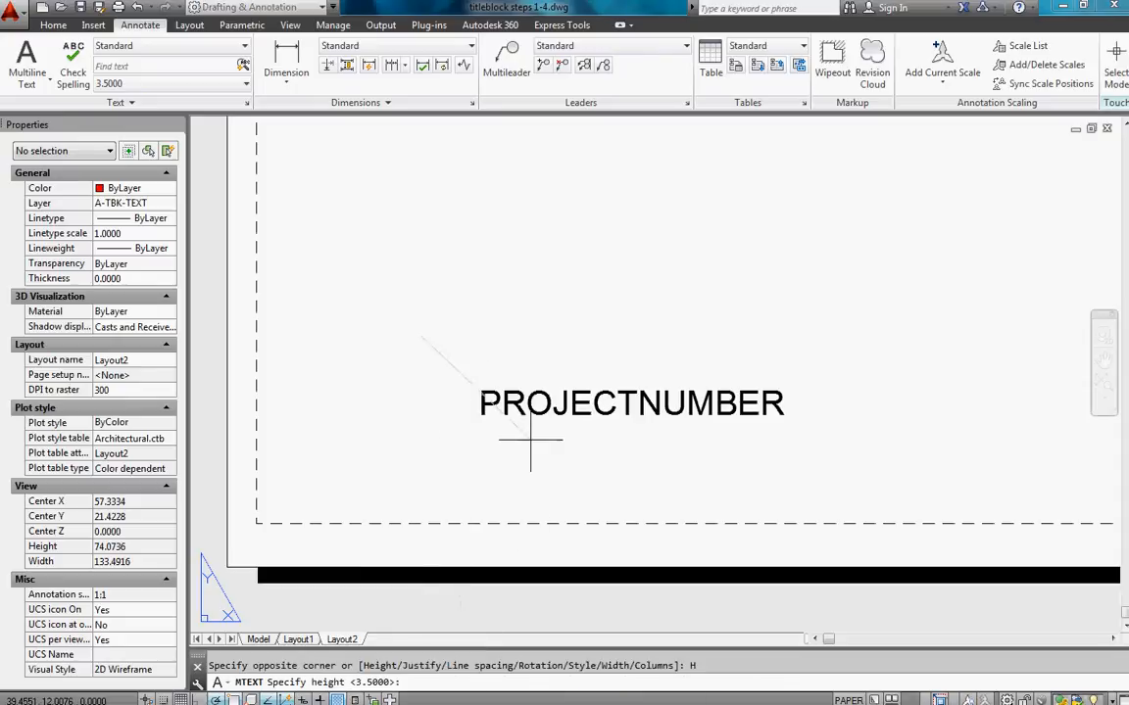
text(1)
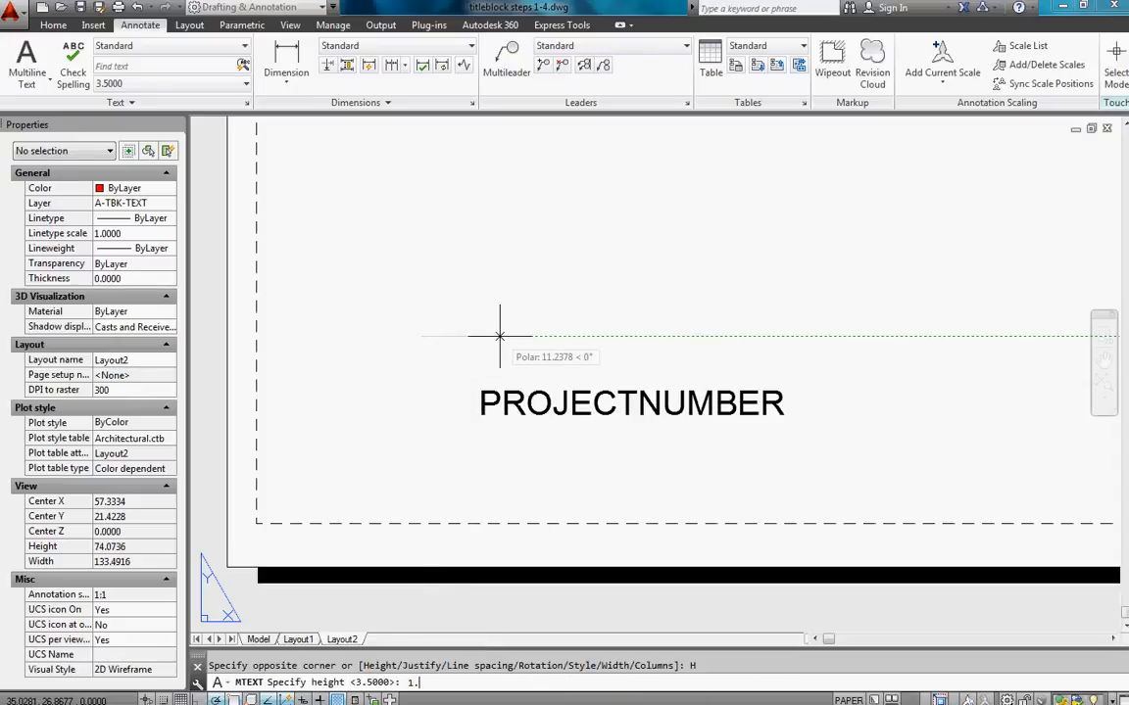
text(.5)
key(Return)
click(592, 353)
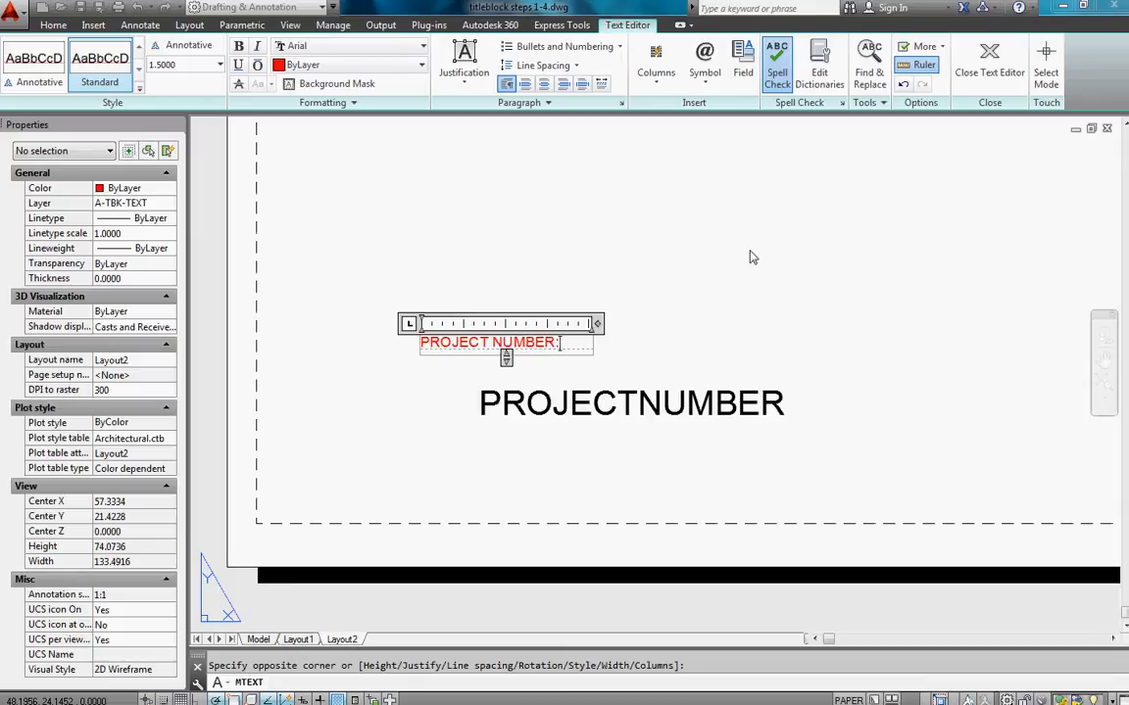
click(728, 273)
Move the "PROJECT NUMBER:" label straight down about 4.8 mm, closer to the PROJECTNUMBER attribute.
click(442, 314)
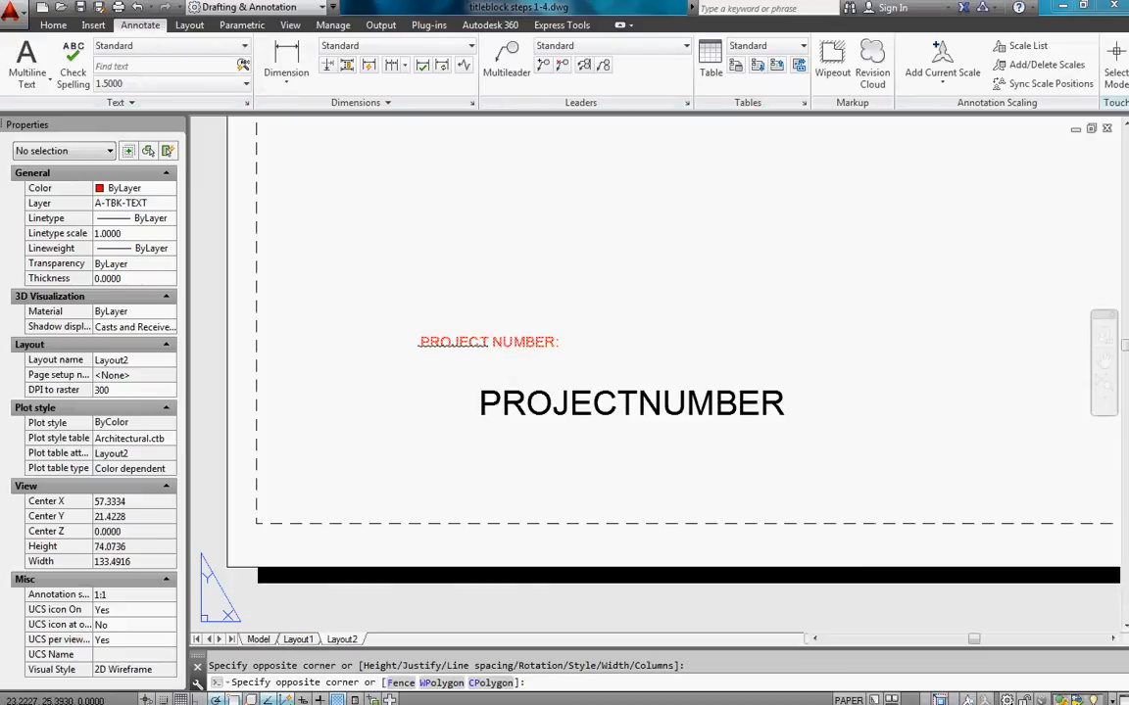
click(415, 340)
click(53, 25)
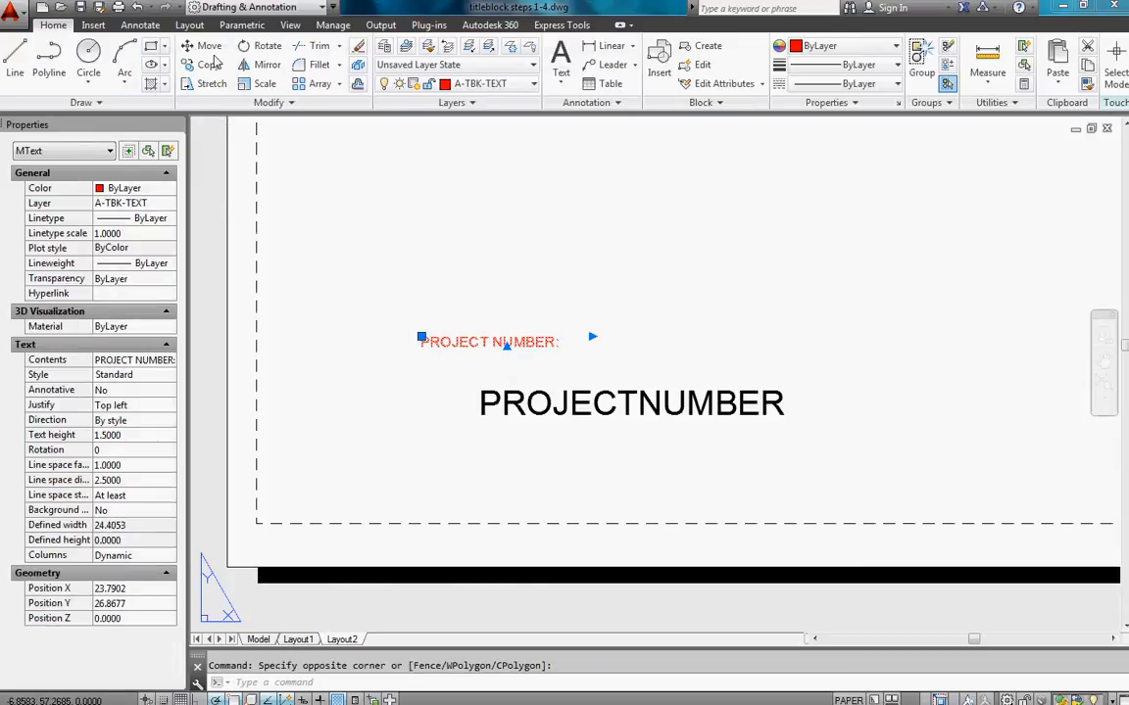
click(203, 45)
click(385, 188)
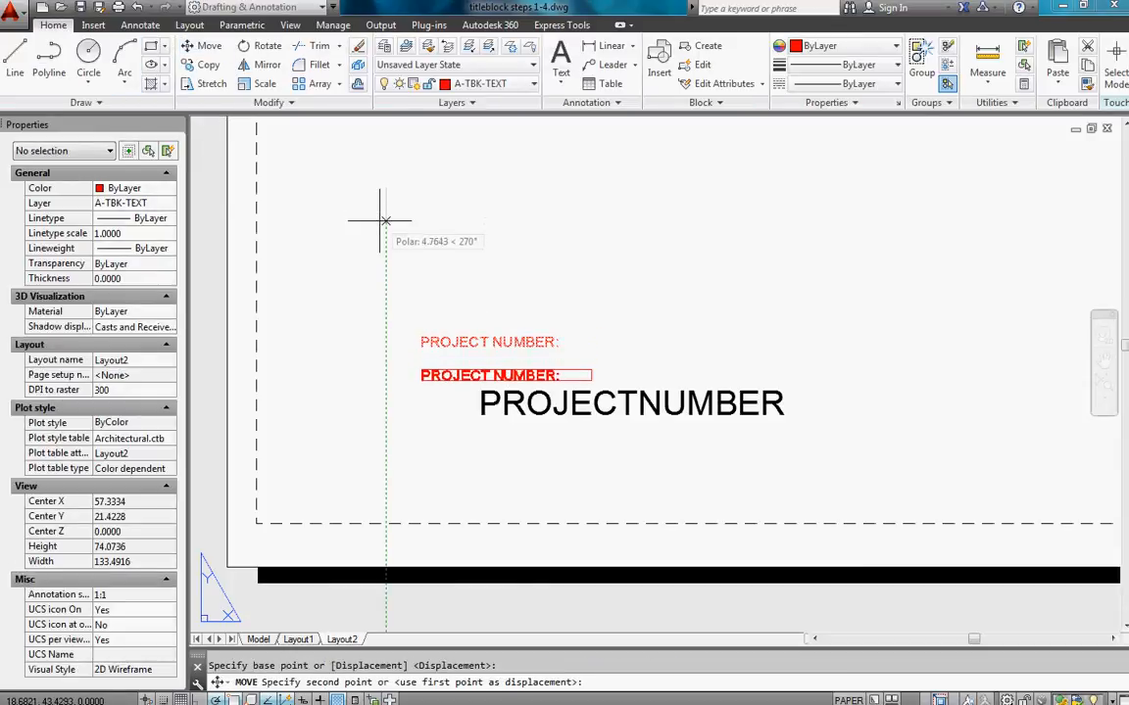
click(385, 221)
Copy the "PROJECT NUMBER:" label about 7.8 mm straight down, below the PROJECTNUMBER attribute.
middle_drag(786, 348, 640, 321)
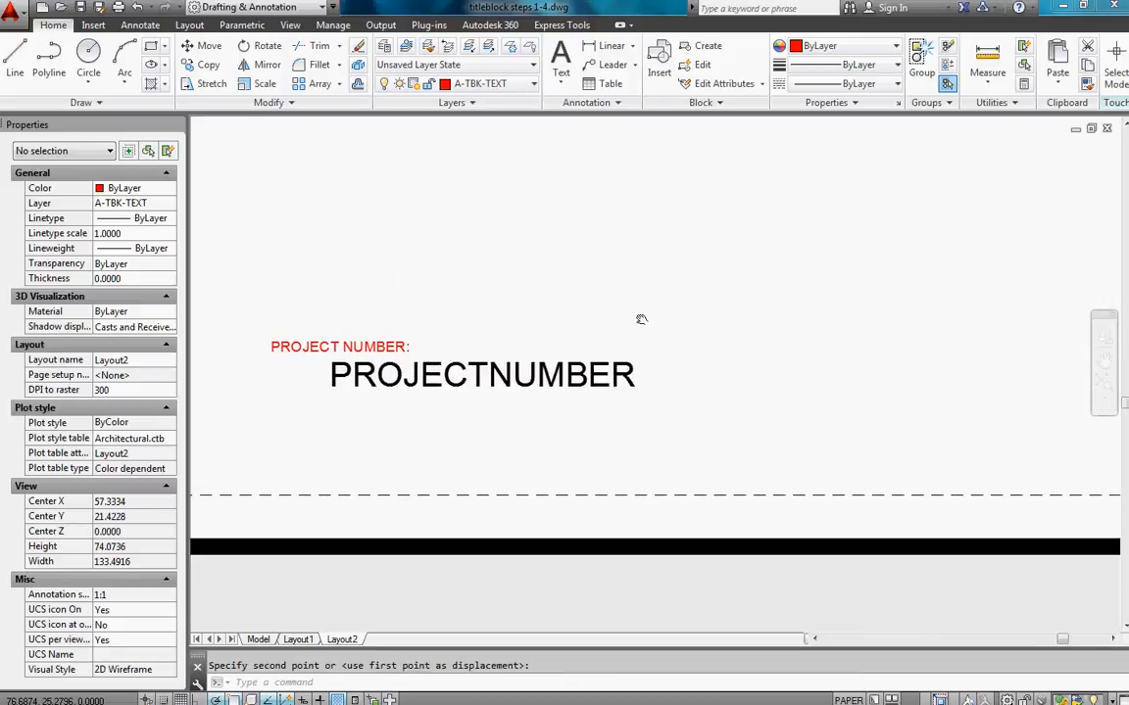
click(359, 345)
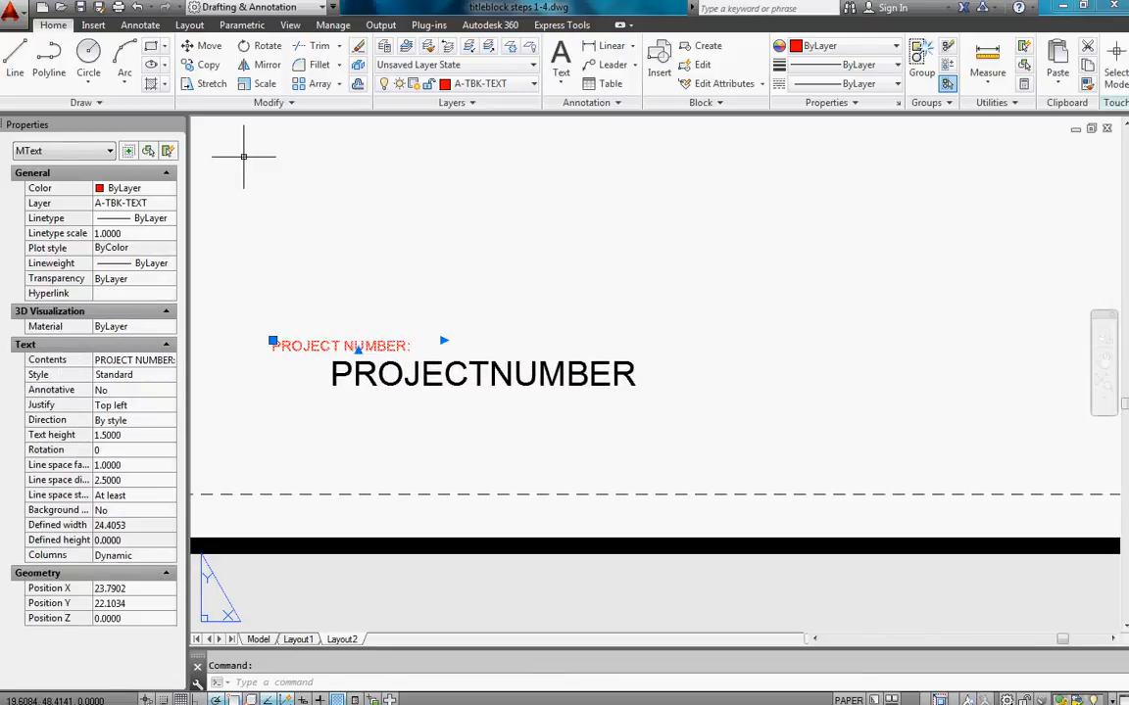
click(213, 65)
click(350, 259)
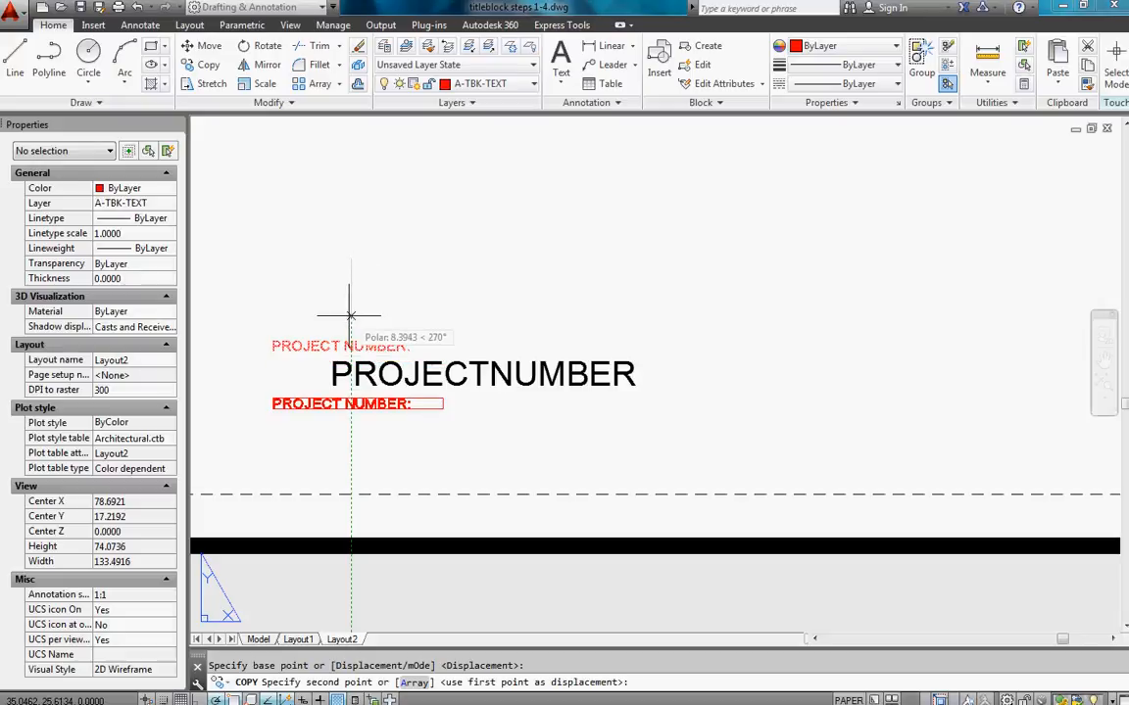
click(350, 311)
key(Escape)
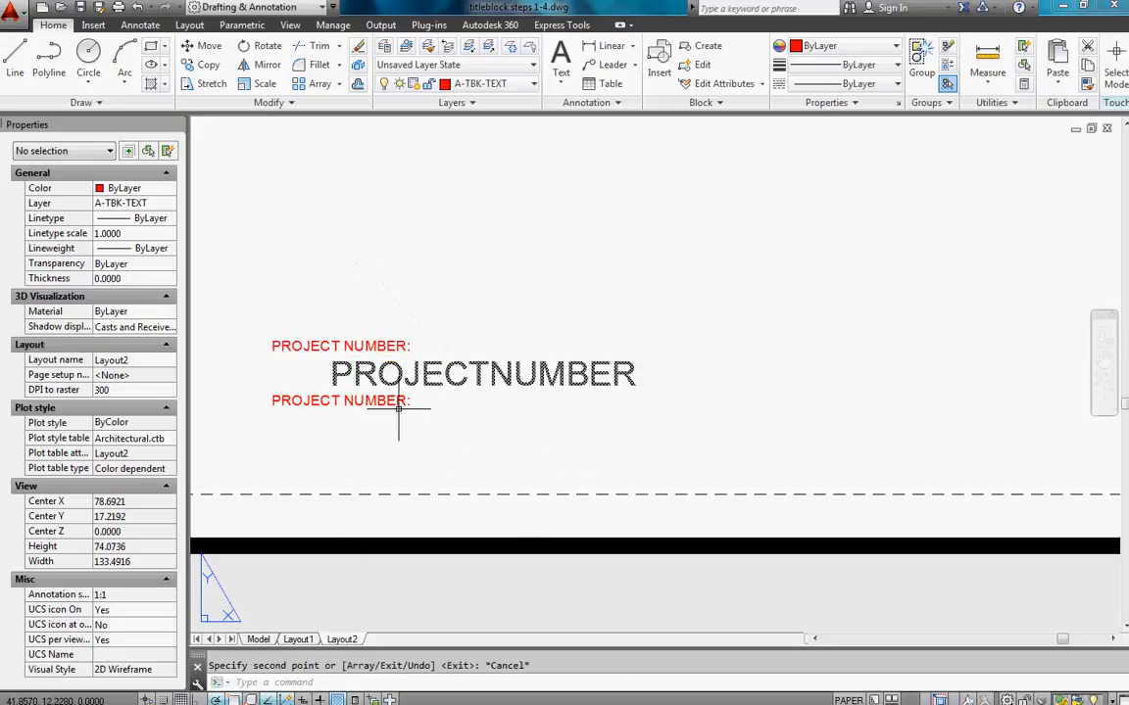
Change the copied label's text to "PROJECT NAME:".
double_click(353, 402)
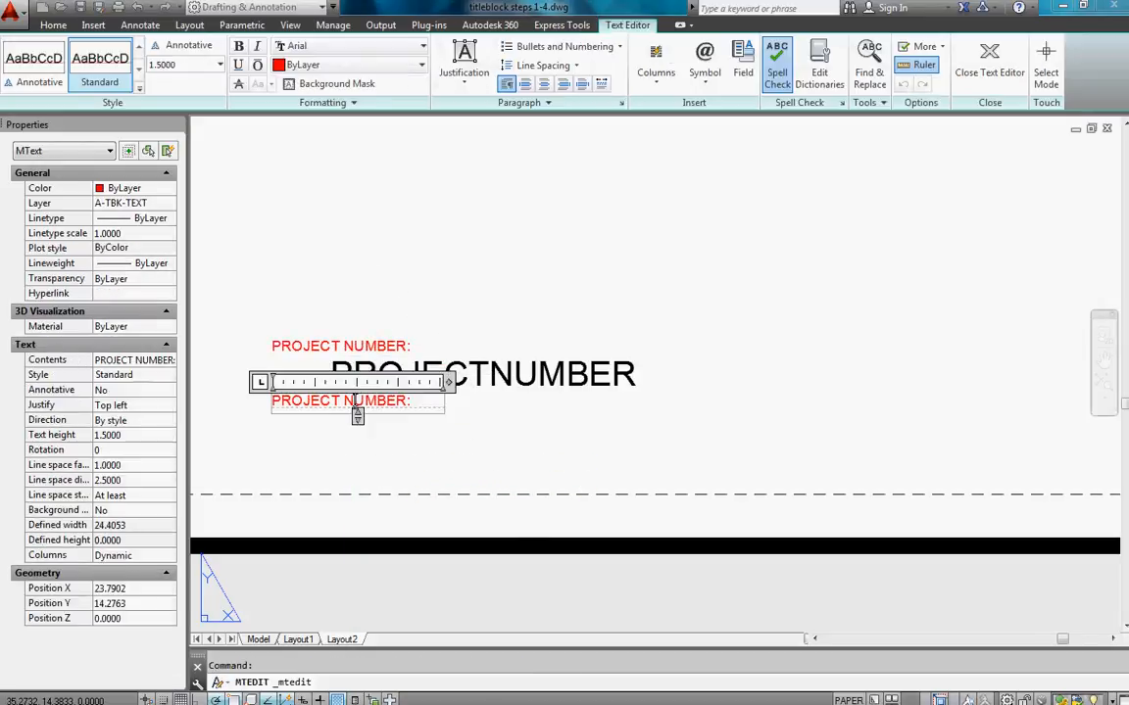
drag(353, 401, 395, 402)
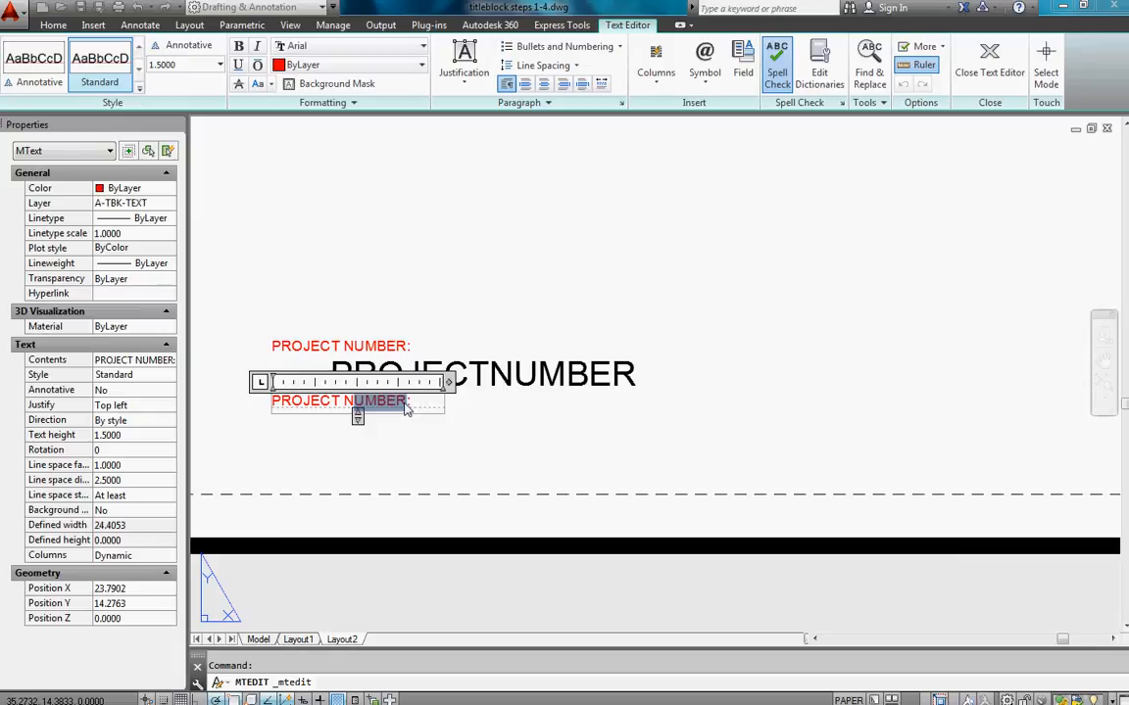
click(549, 247)
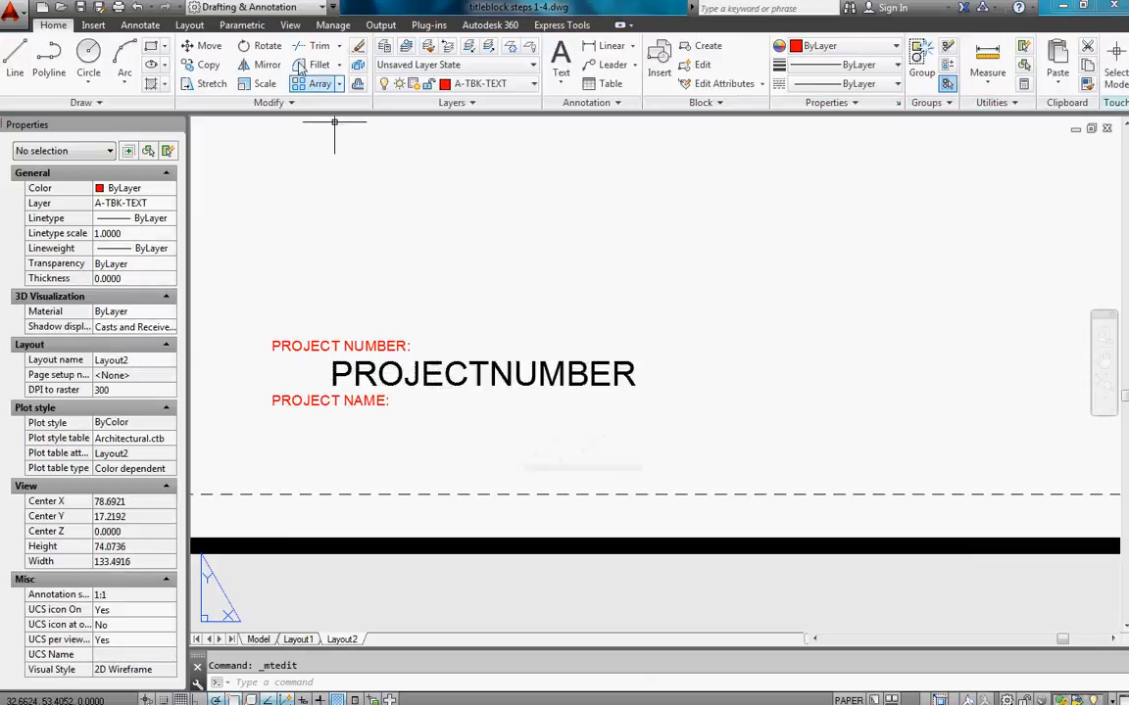
Define a PROJNAME attribute with PROJNAME as prompt and default, text height 3.5, and place it below the "PROJECT NAME:" label, aligned under PROJECTNUMBER.
click(93, 25)
click(156, 68)
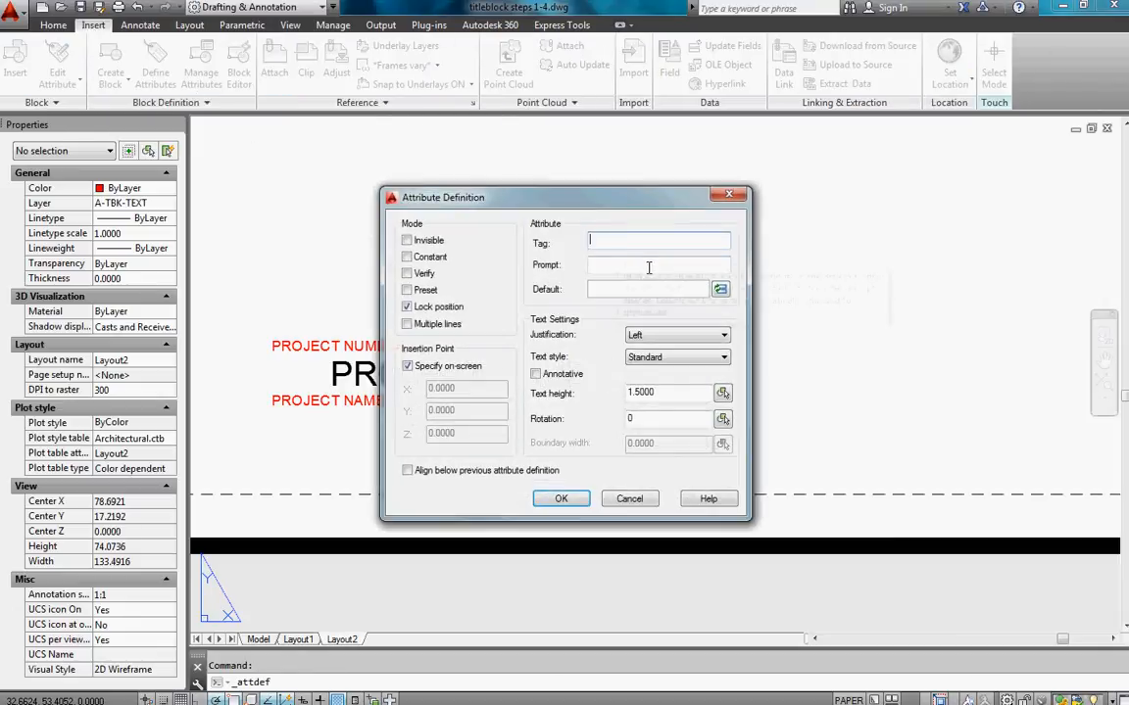
text(PROJNAME)
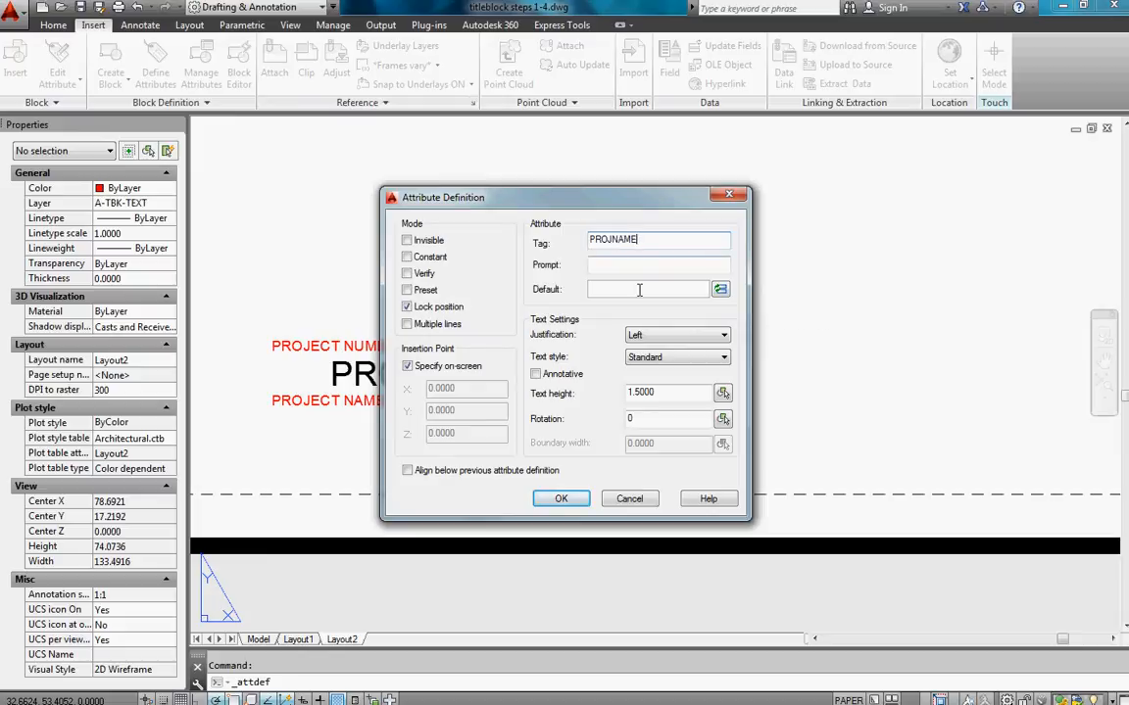
text(PROJNAME)
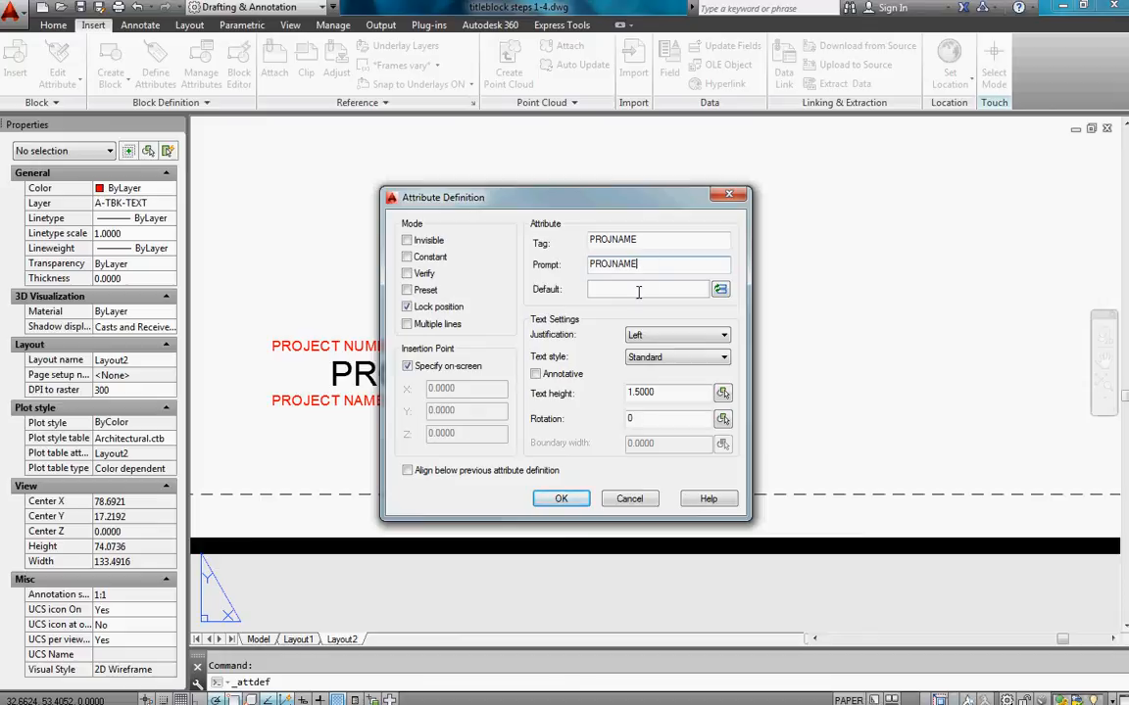
text(PROJNAME)
drag(672, 392, 579, 397)
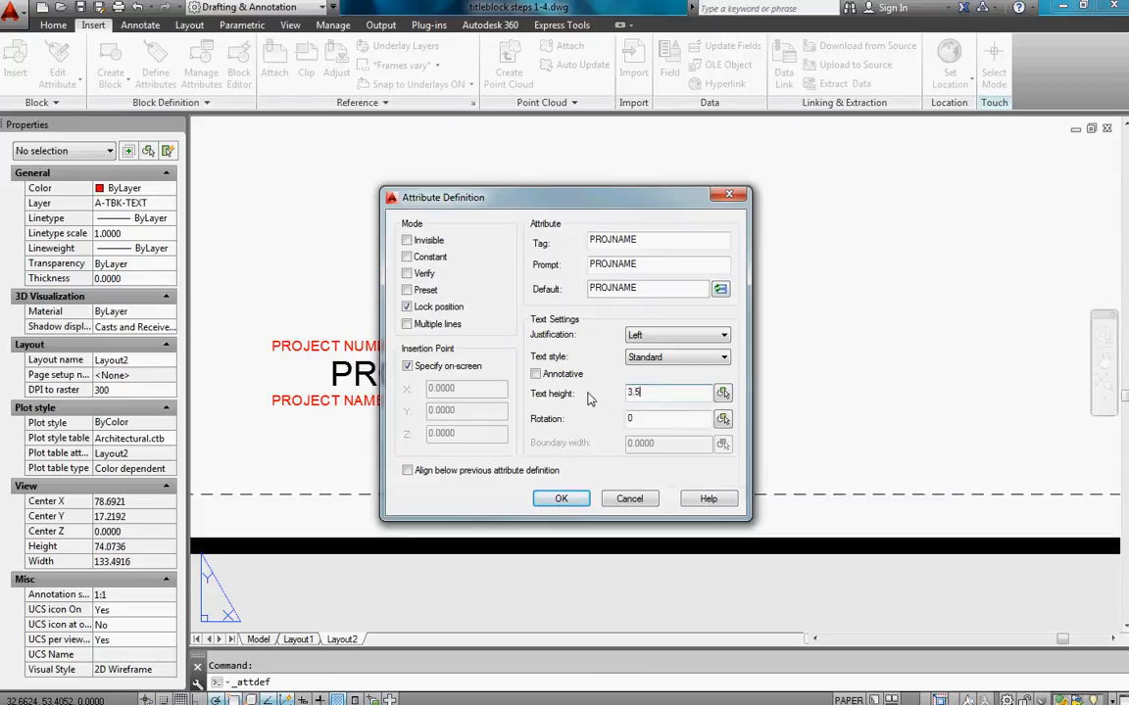
click(560, 499)
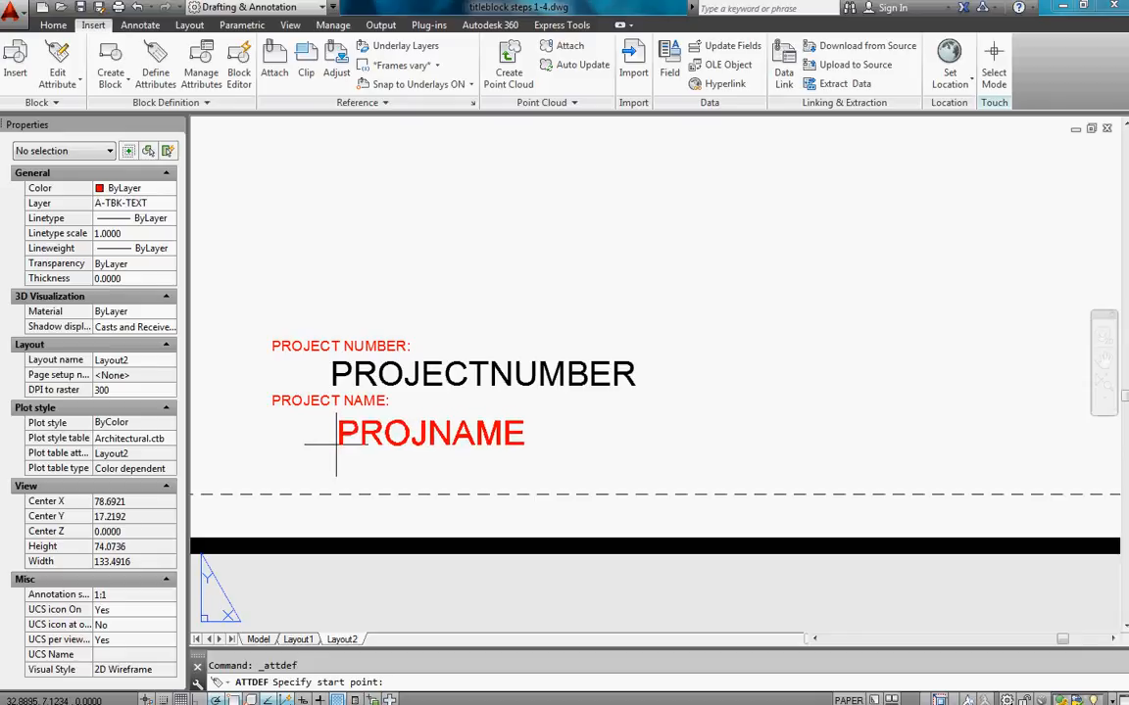
click(333, 448)
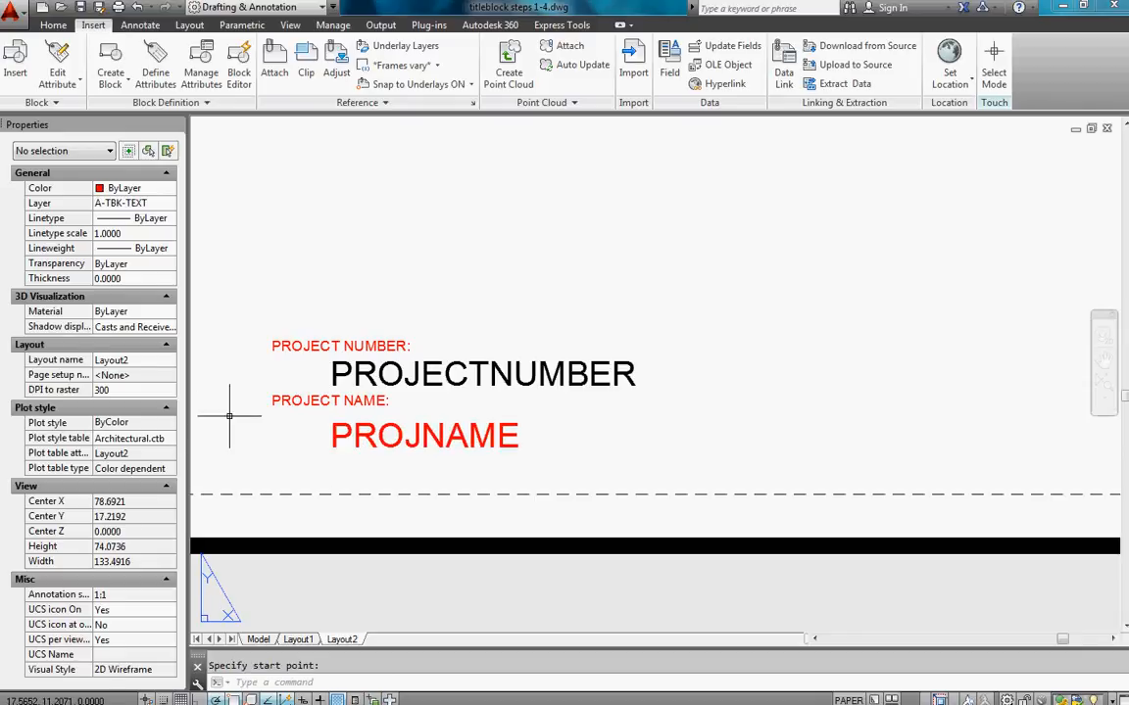
Change the PROJNAME attribute's layer to A-TBK-ATTR.
click(470, 441)
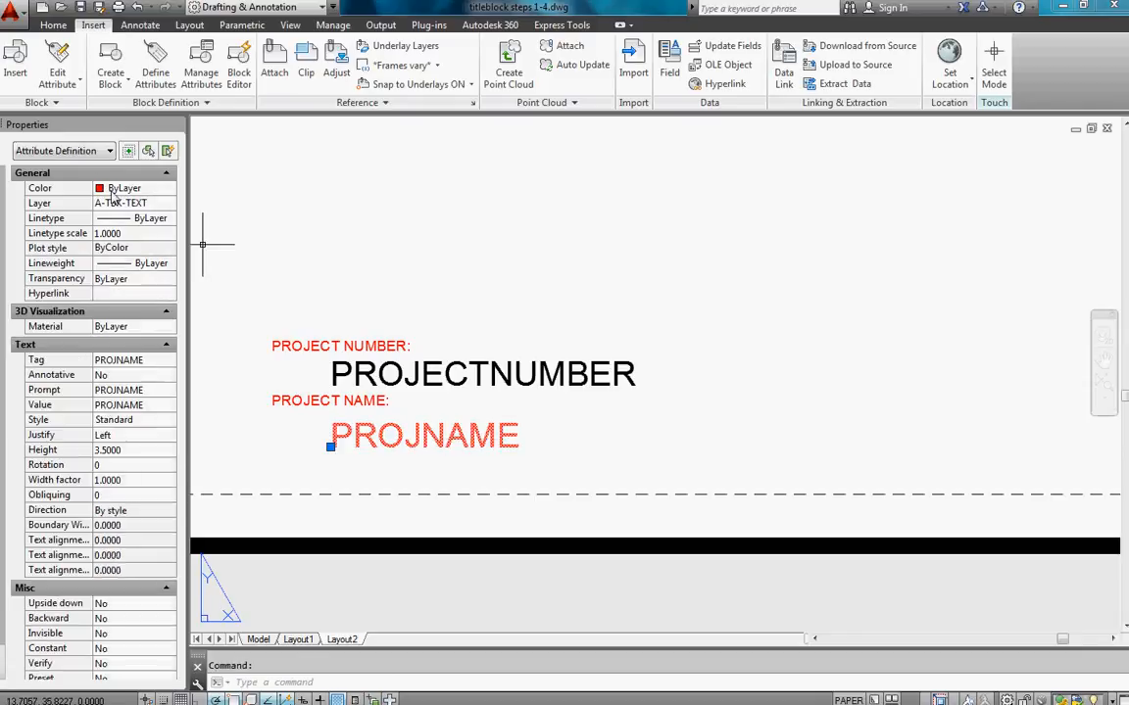
click(112, 190)
click(123, 188)
click(137, 203)
click(115, 202)
click(122, 202)
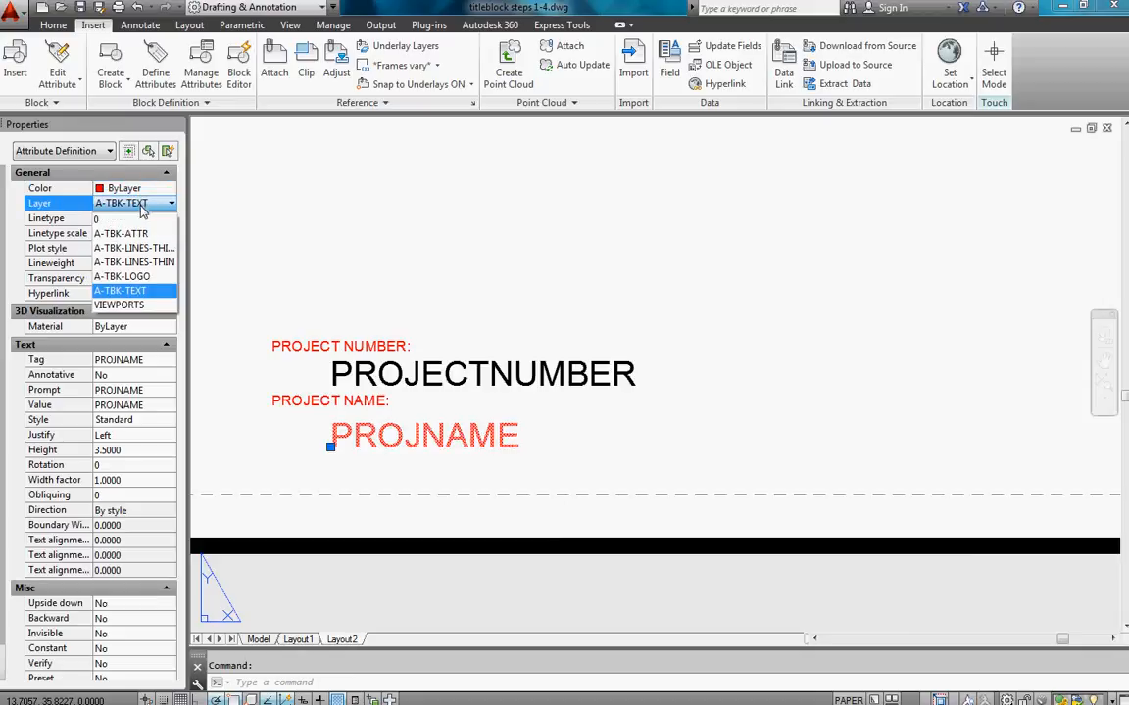
click(137, 225)
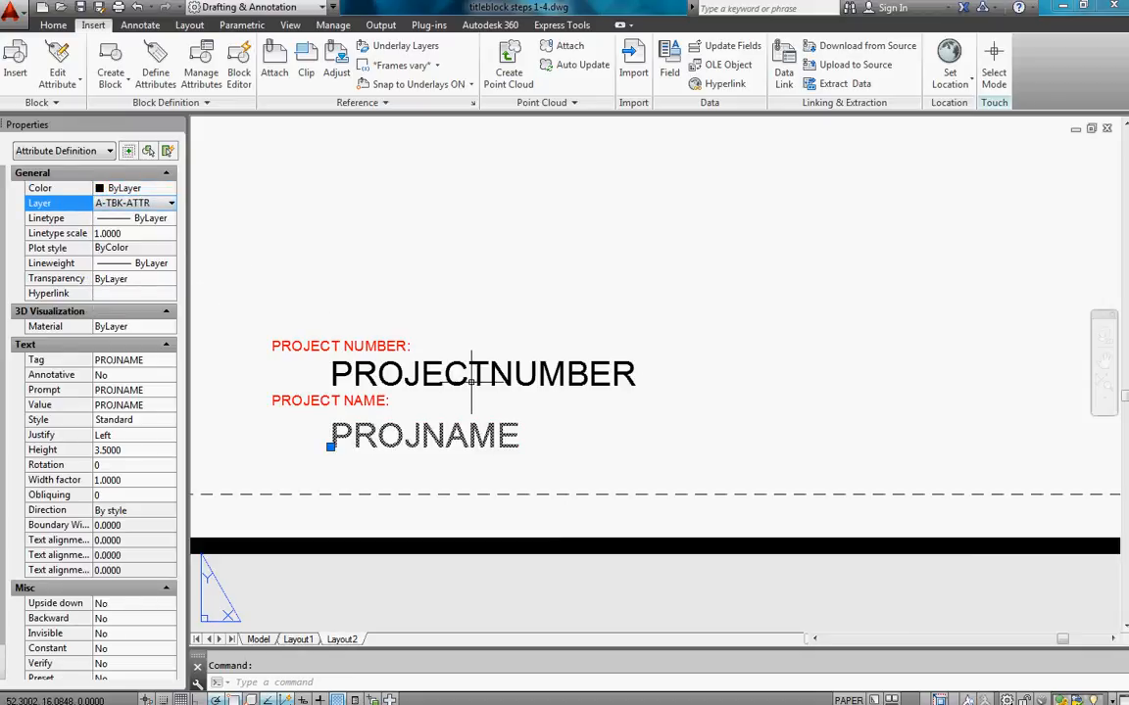
key(Escape)
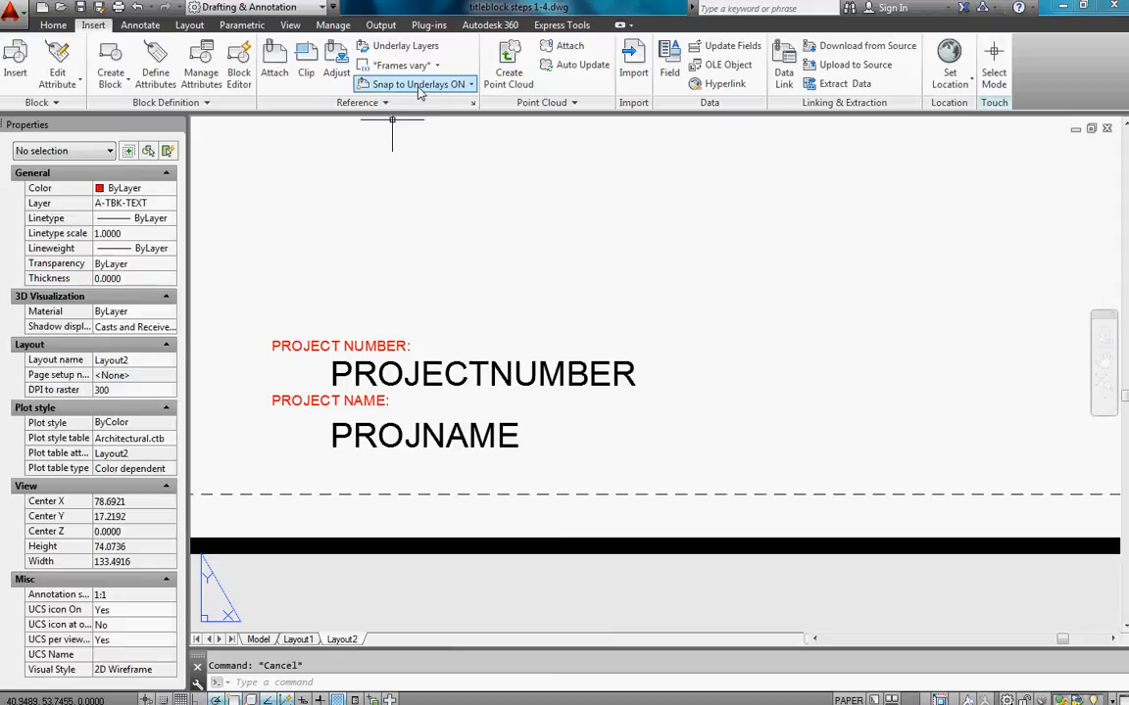
On the green title block lines layer, draw a rectangle about 22 mm tall inside the sheet's lower margin, spanning its width and enclosing the project text.
click(53, 25)
click(484, 85)
click(495, 141)
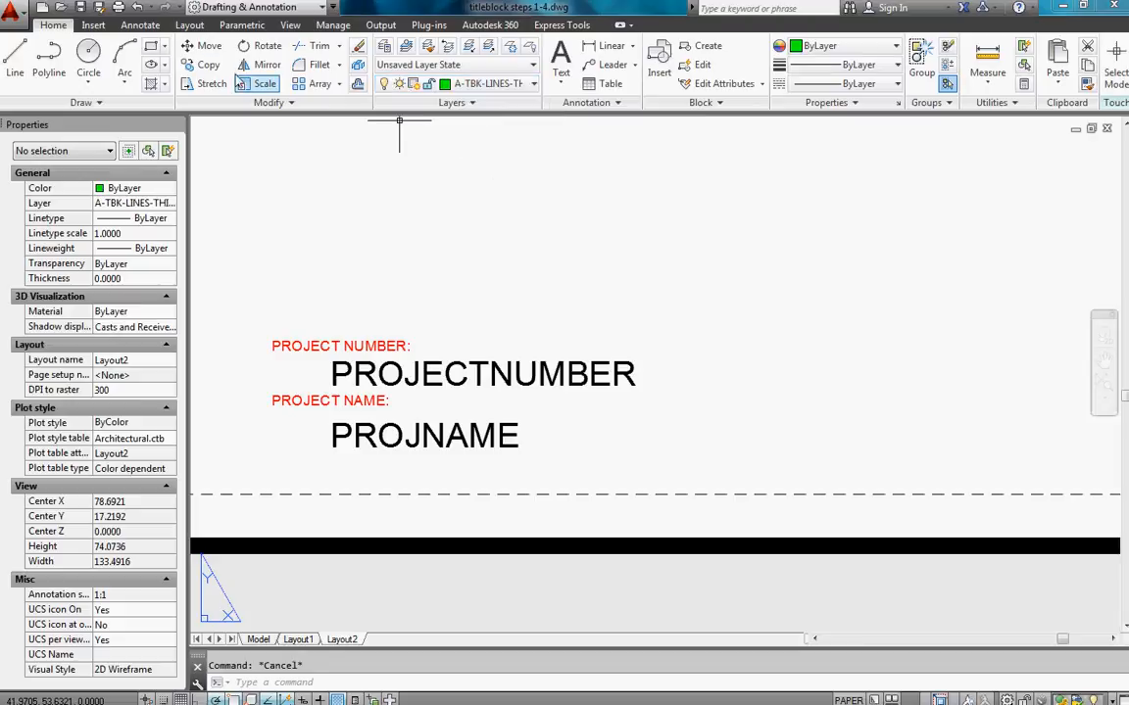
click(151, 45)
scroll(476, 253, down, 5)
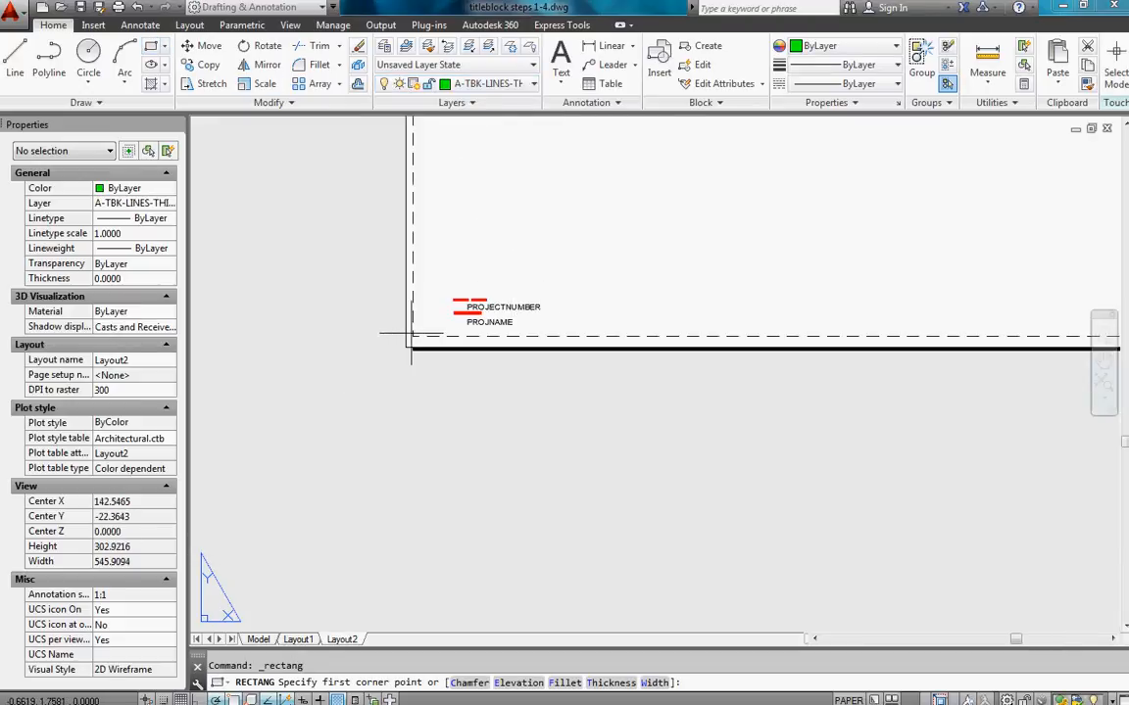
click(418, 334)
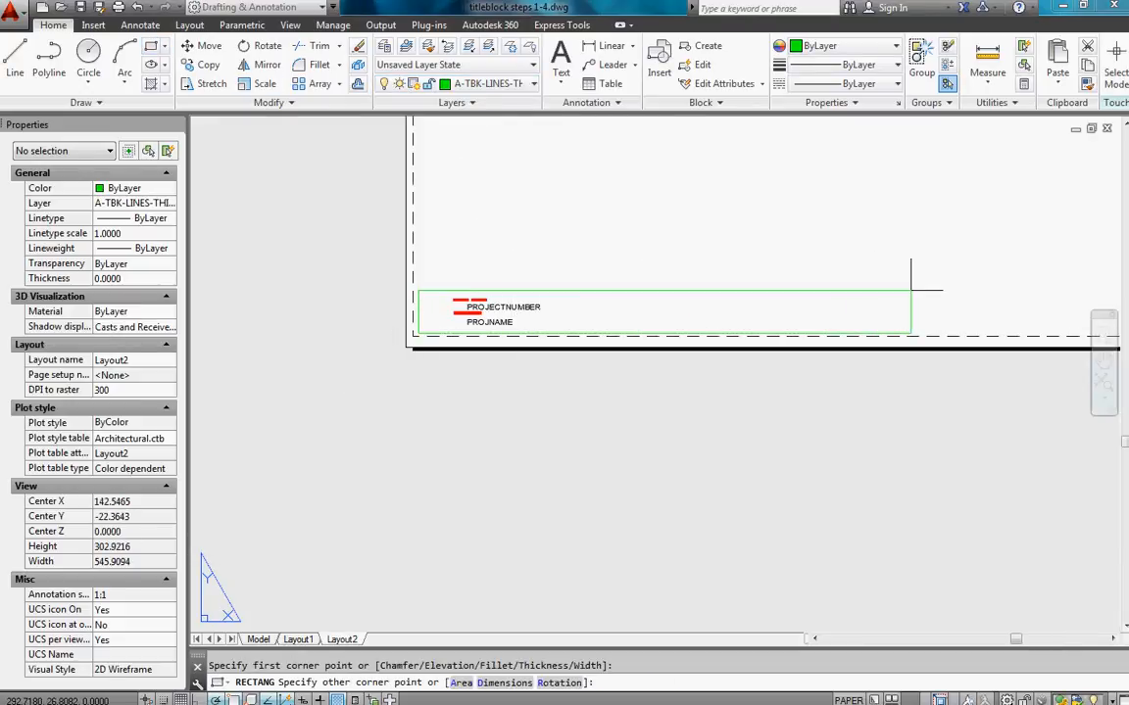
middle_drag(907, 289, 752, 362)
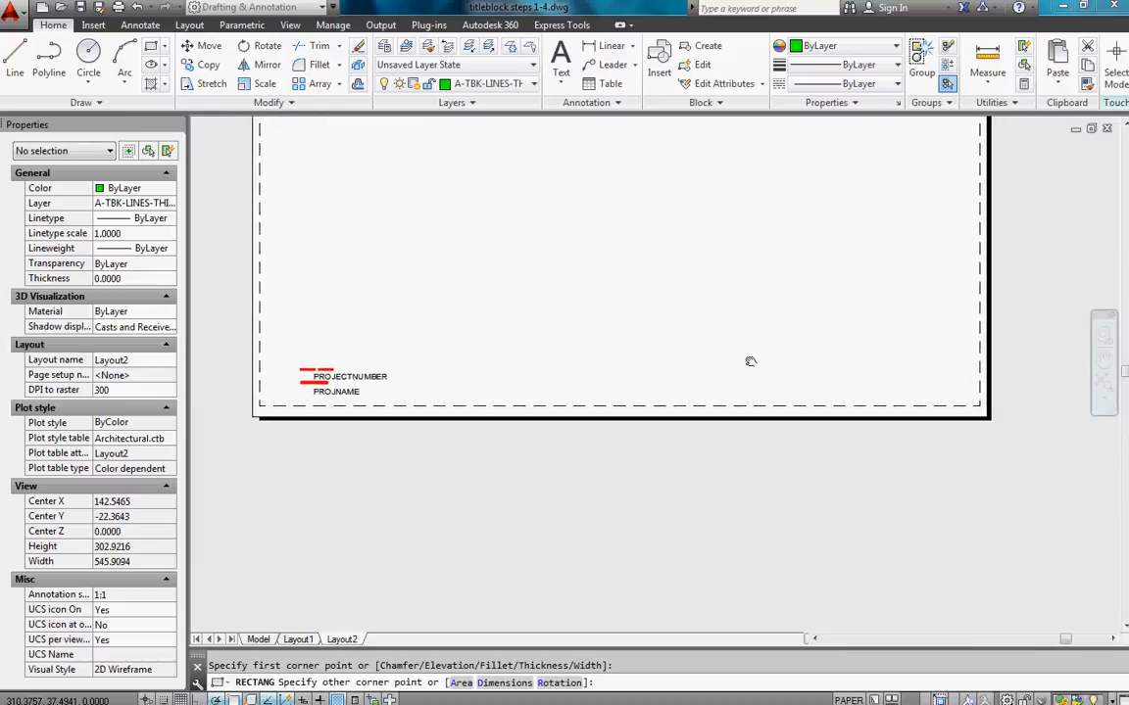
click(973, 367)
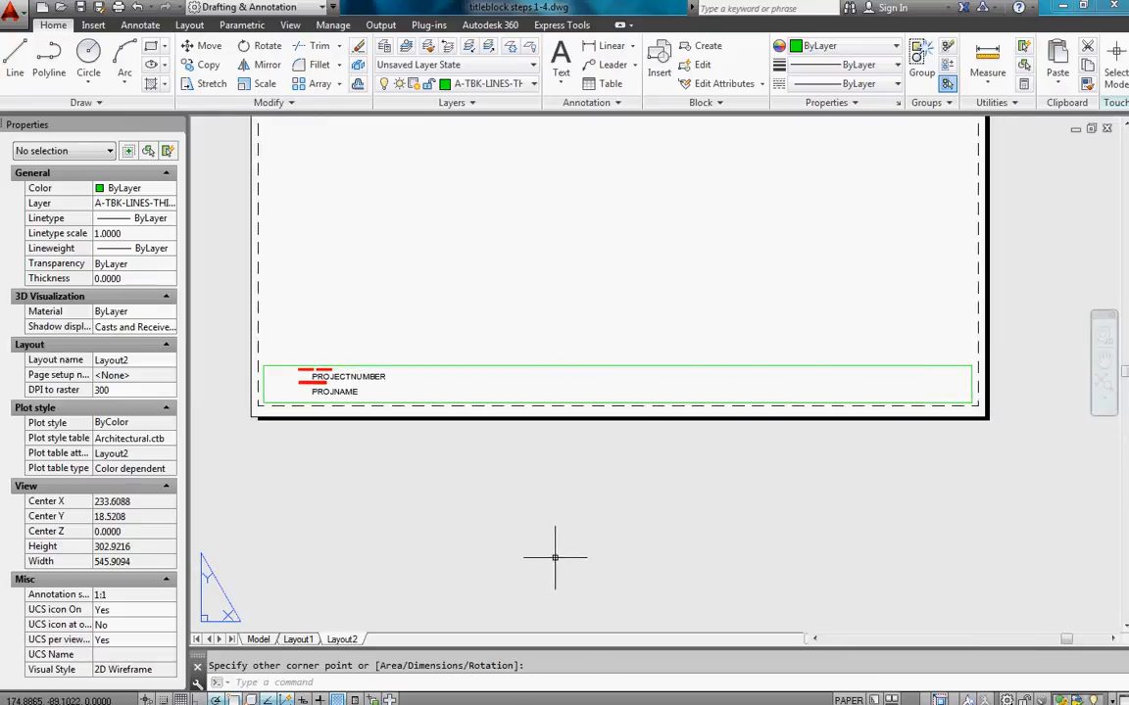
Attach the image LS skyline logo.jpg at the title strip's lower-left corner, picking the strip's upper-left corner for the scale.
scroll(463, 396, up, 5)
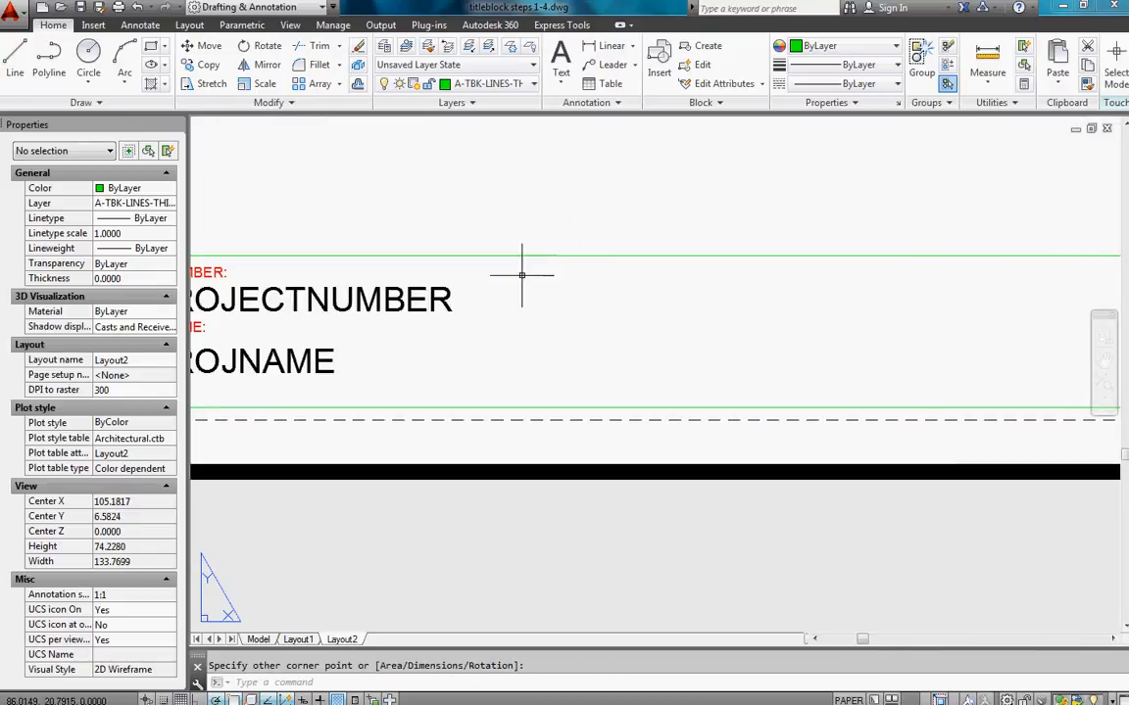
middle_drag(596, 217, 440, 236)
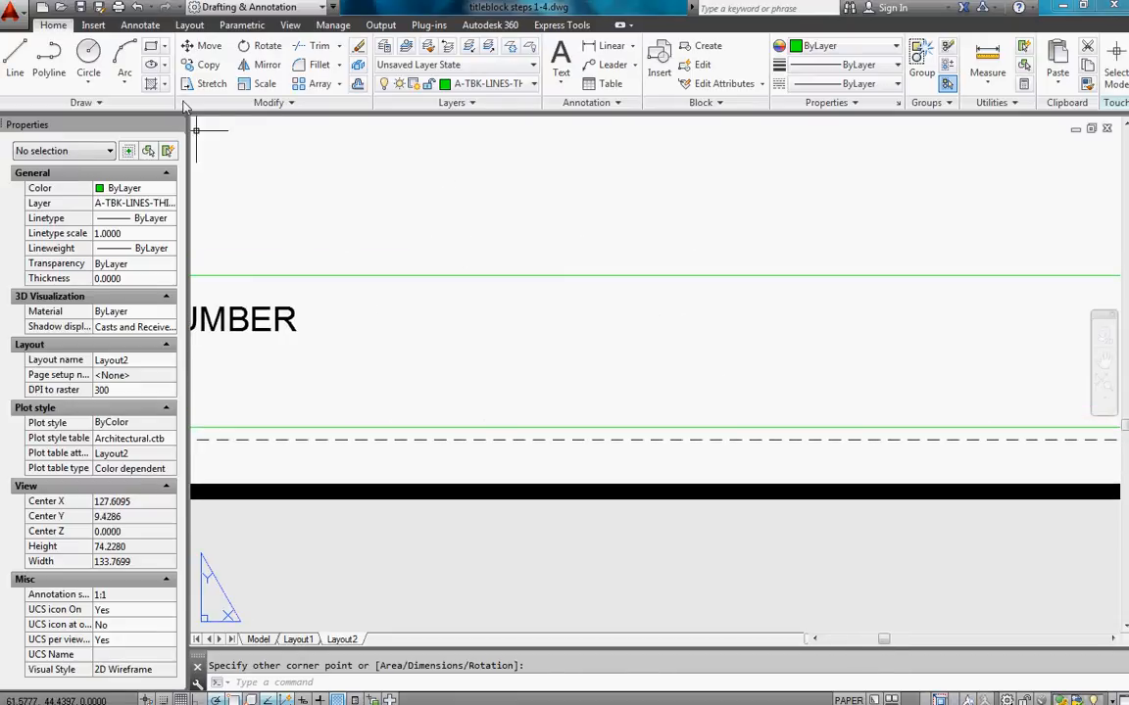
click(93, 25)
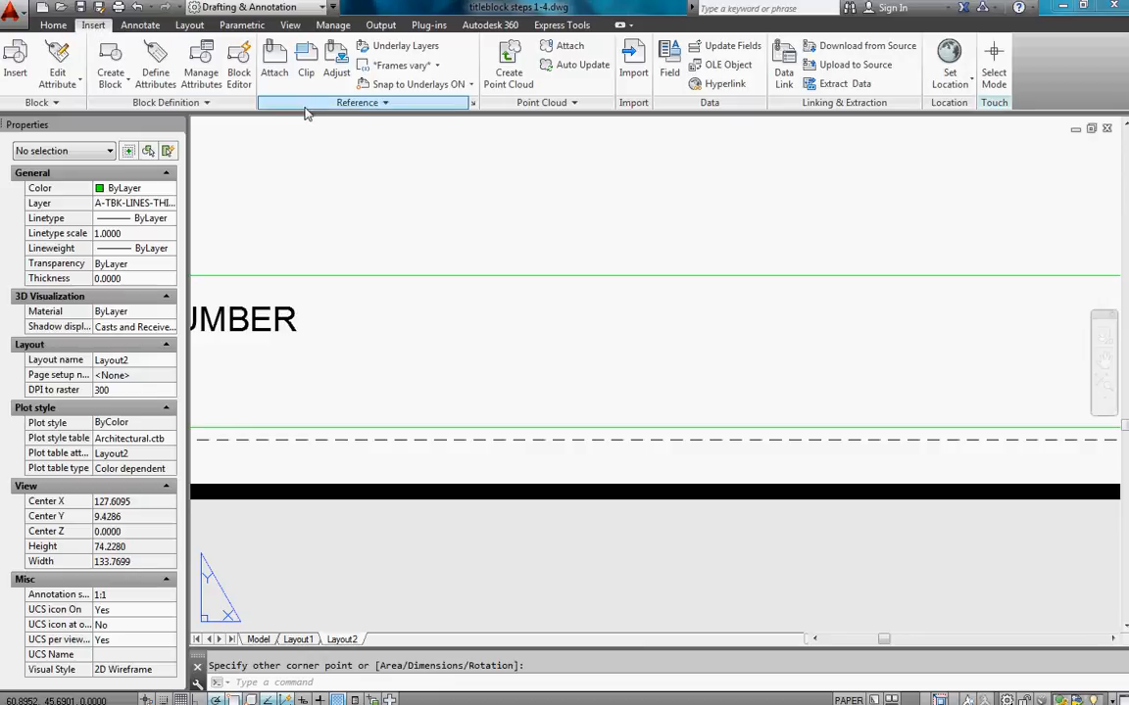
click(275, 63)
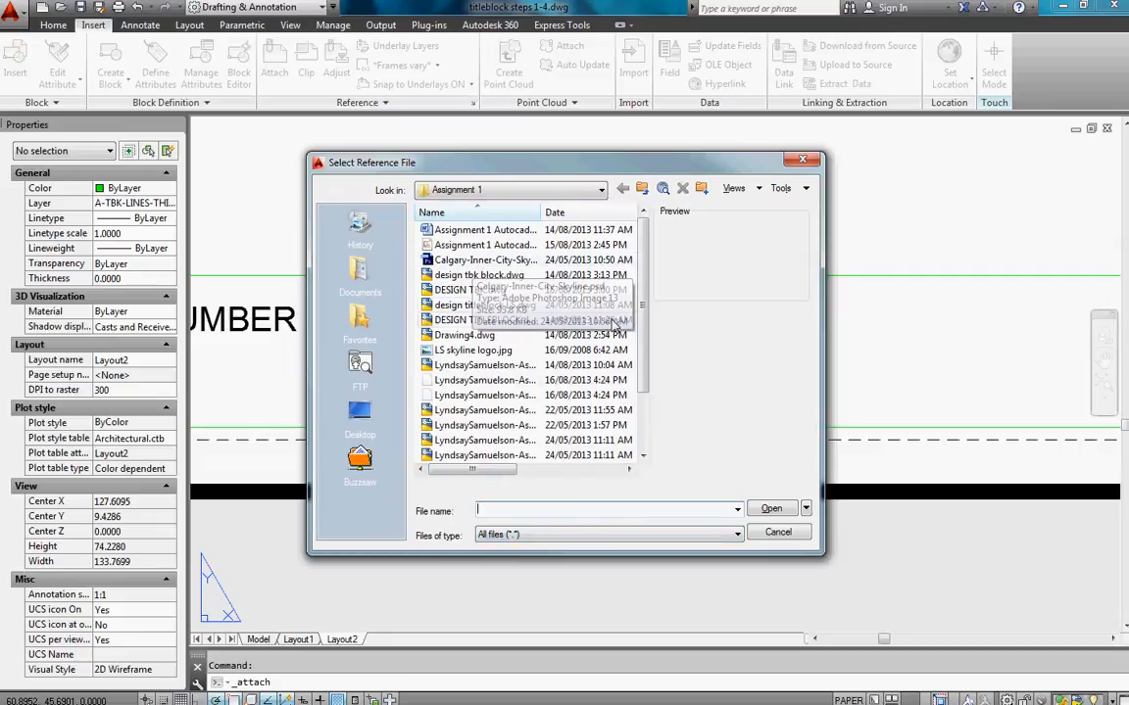
click(458, 353)
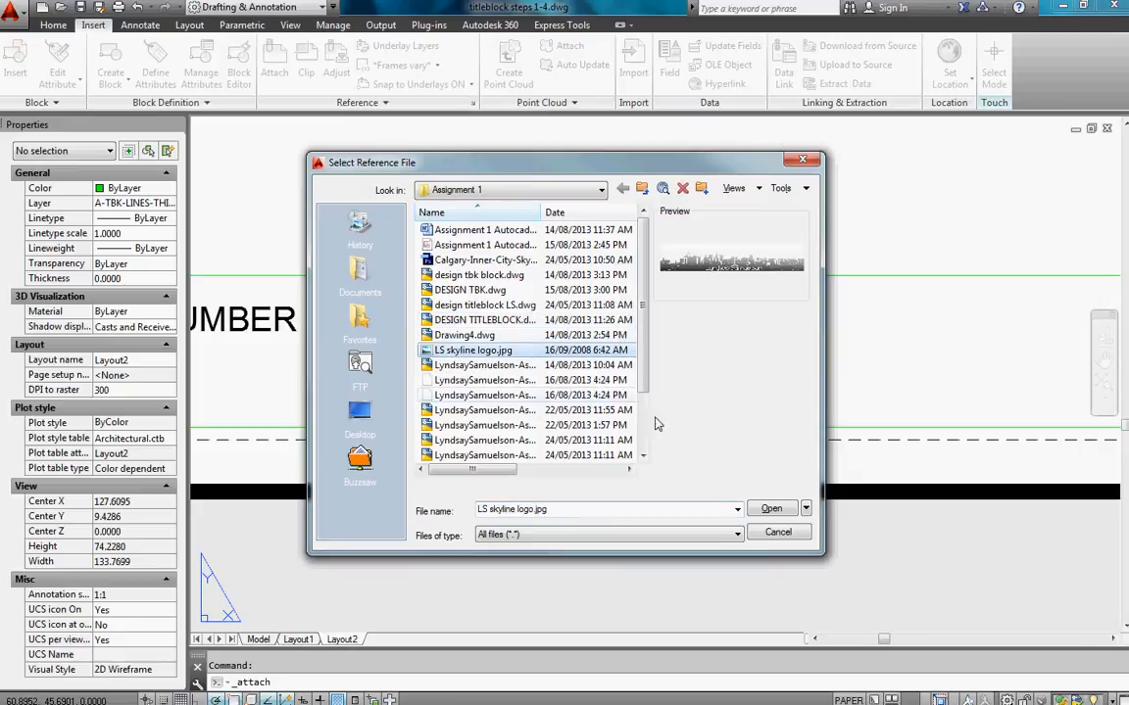
click(770, 509)
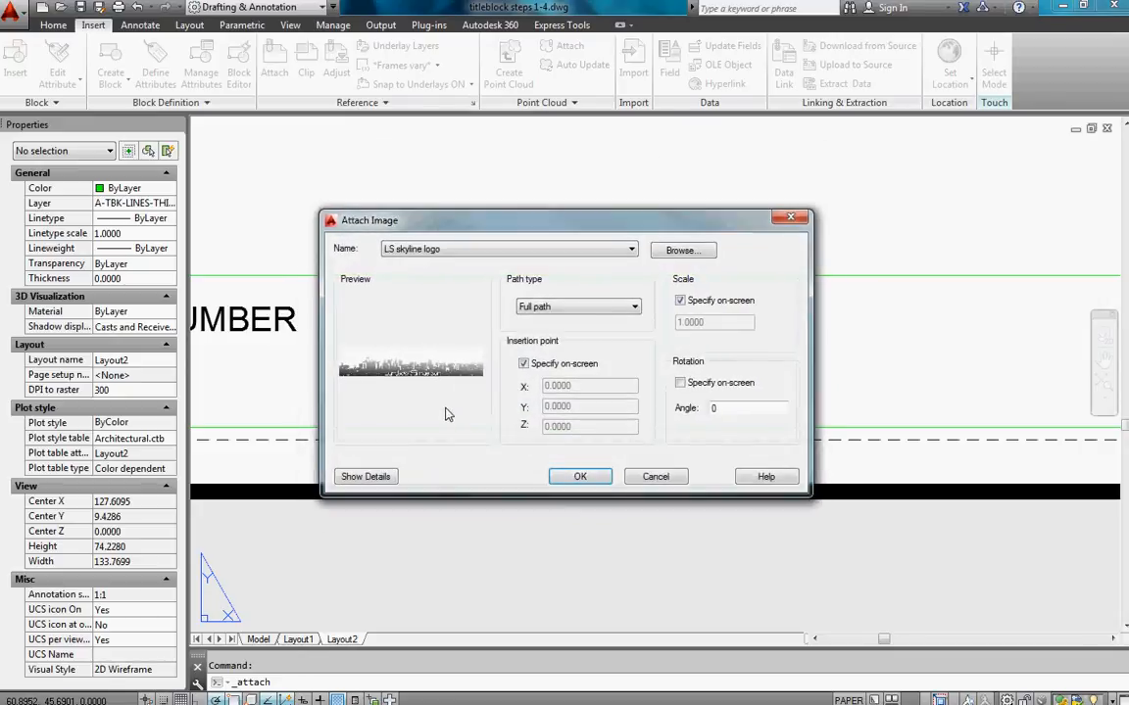
click(578, 477)
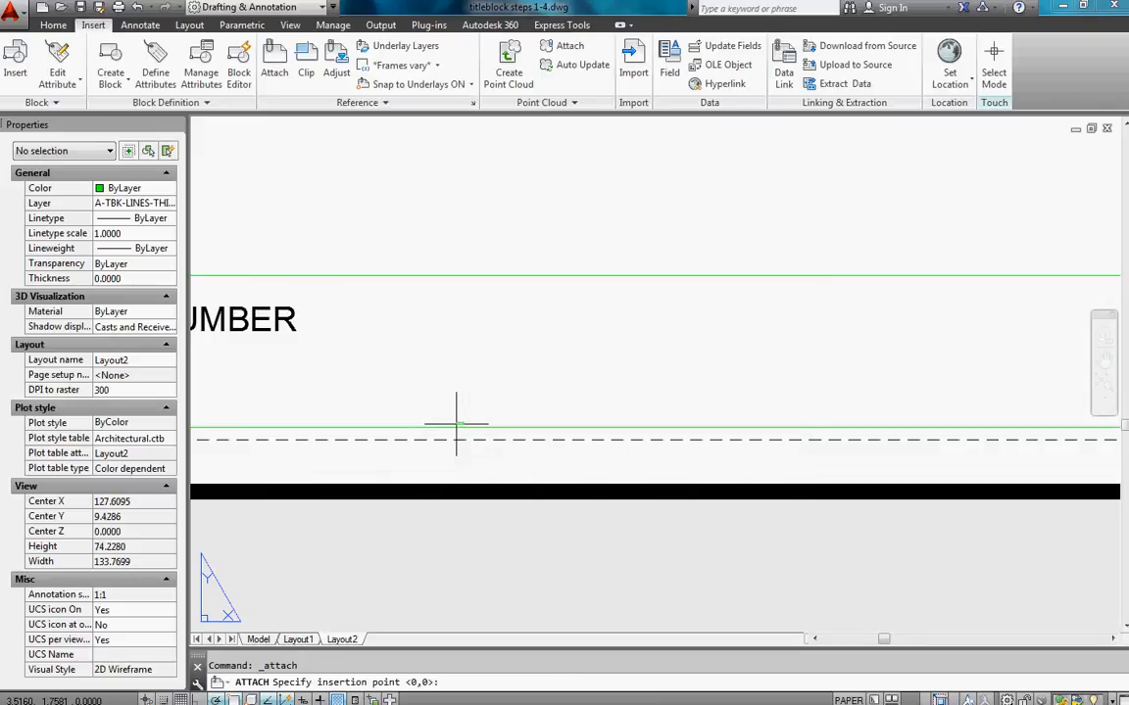
scroll(497, 424, down, 4)
click(220, 423)
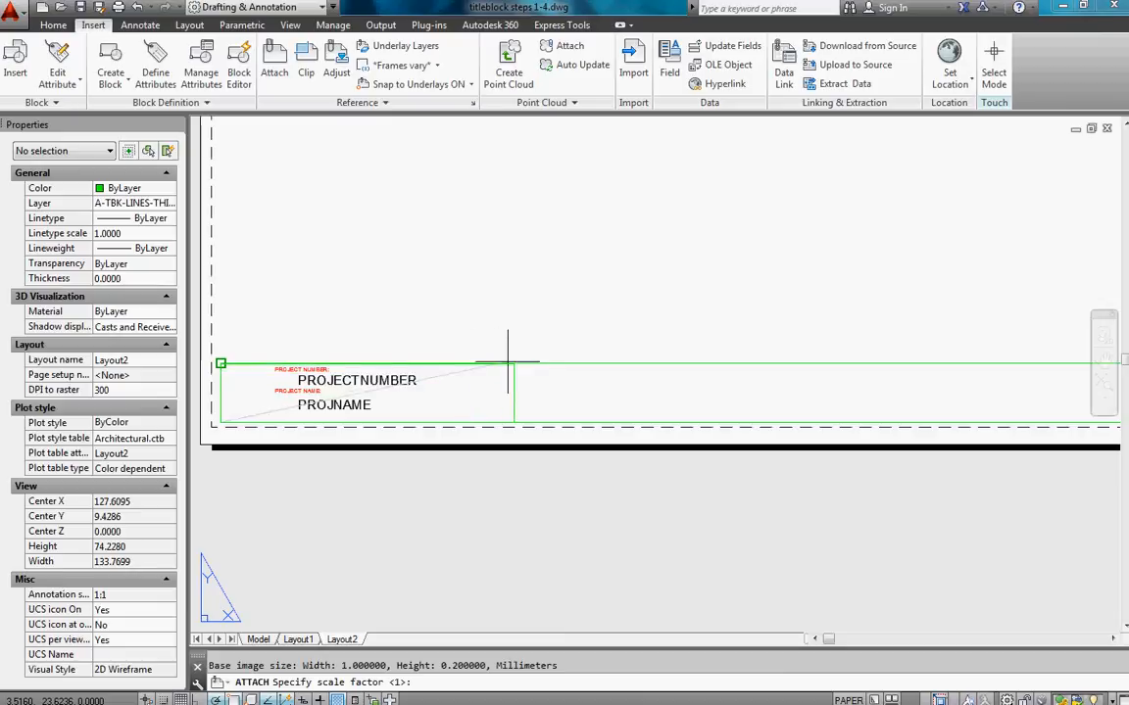
scroll(257, 405, up, 2)
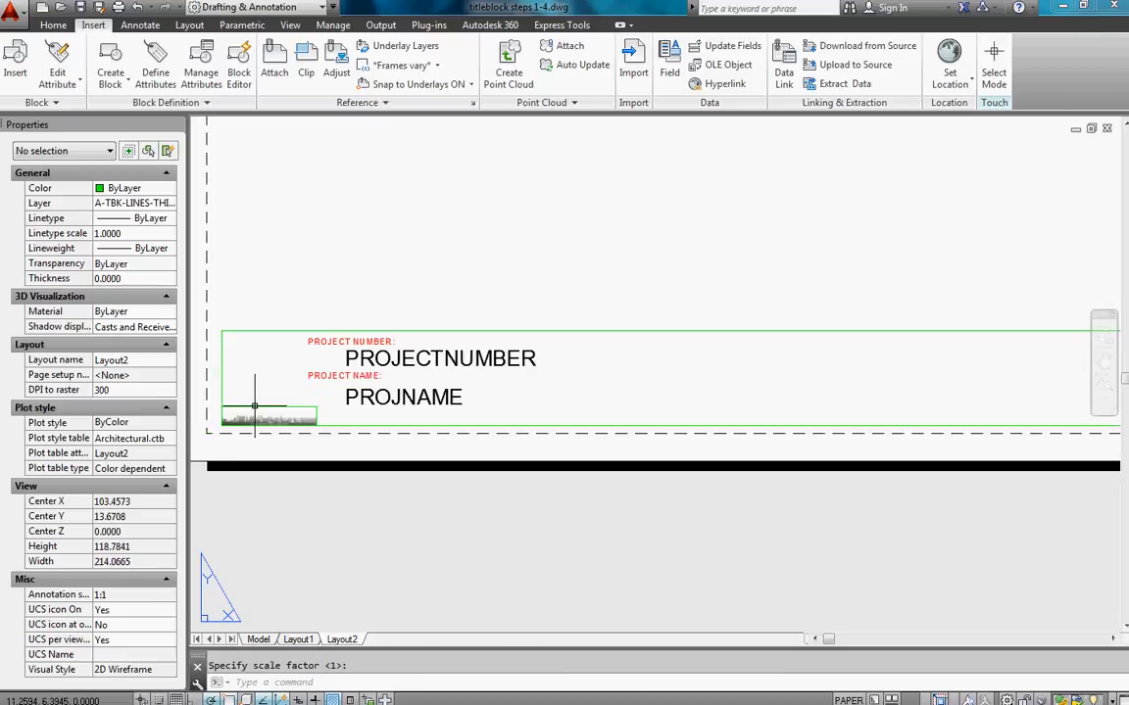
Move the skyline logo horizontally about 84 mm to the right, clear of the project text.
click(255, 404)
click(53, 25)
click(203, 45)
click(308, 189)
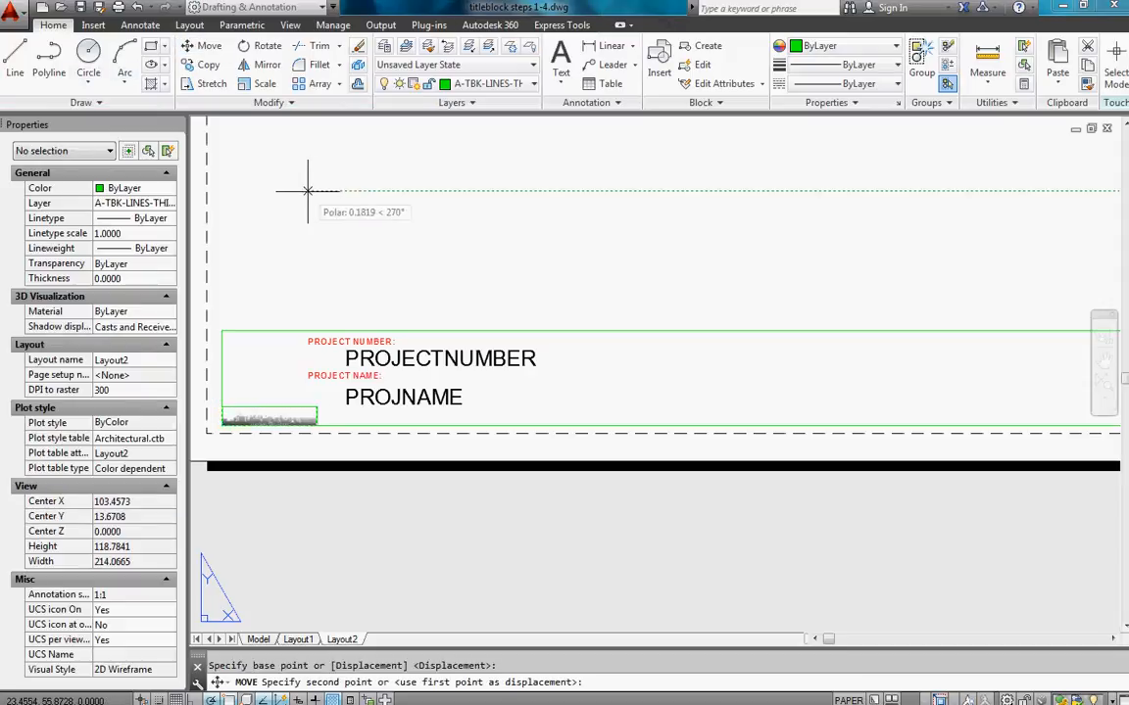
click(671, 189)
Scale the skyline logo by reference from its lower-left corner so its height matches the title strip's height.
scroll(676, 421, up, 3)
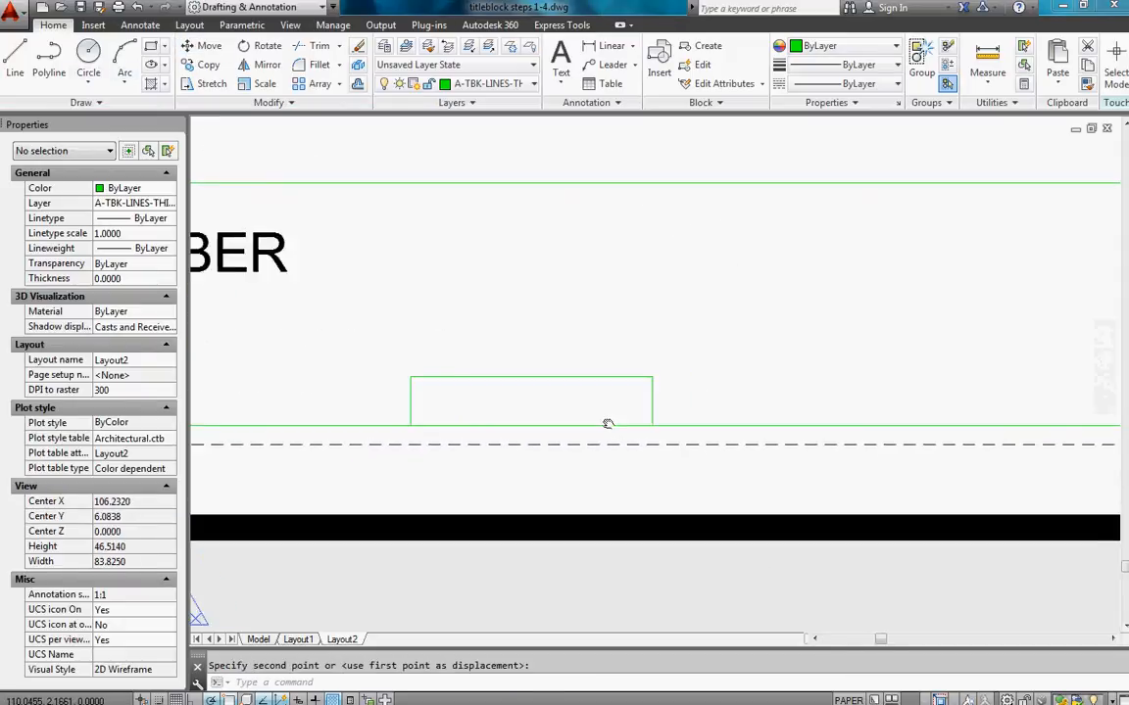
middle_drag(687, 419, 523, 426)
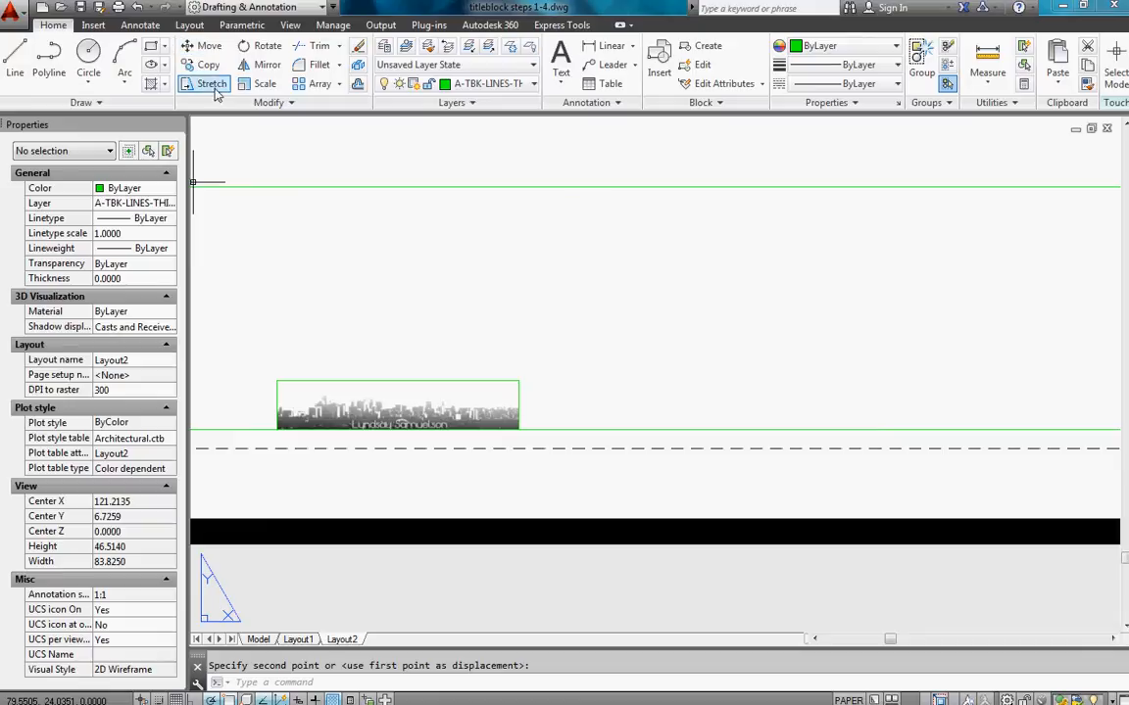
click(260, 83)
click(345, 381)
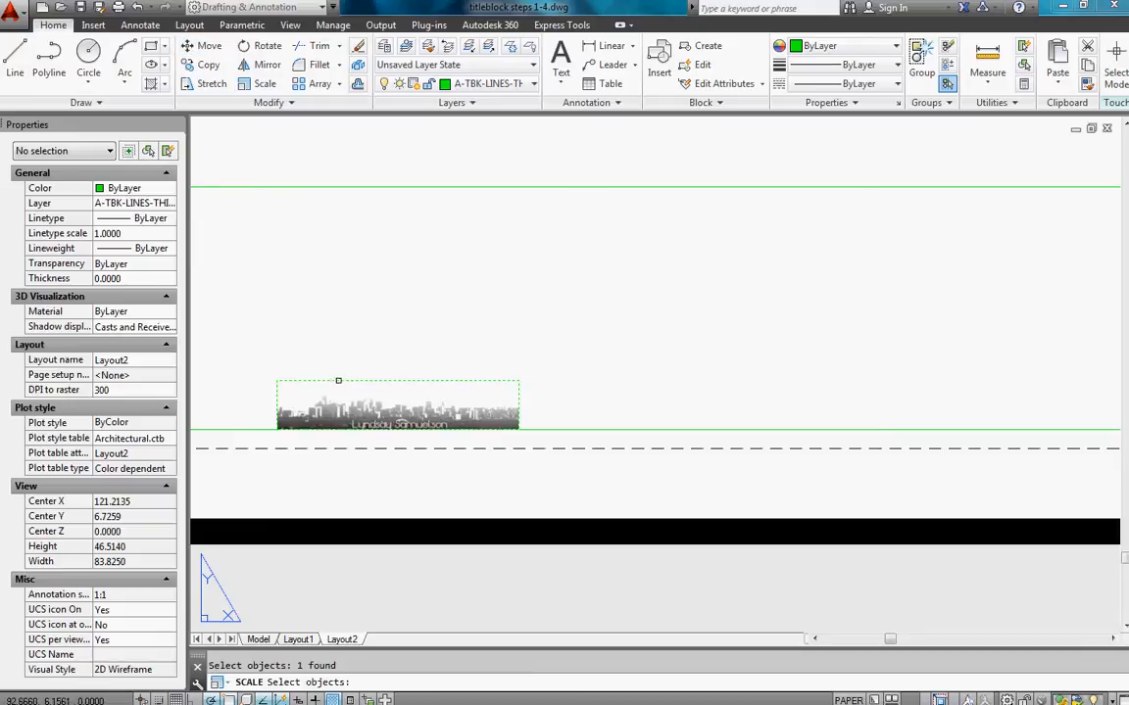
key(Return)
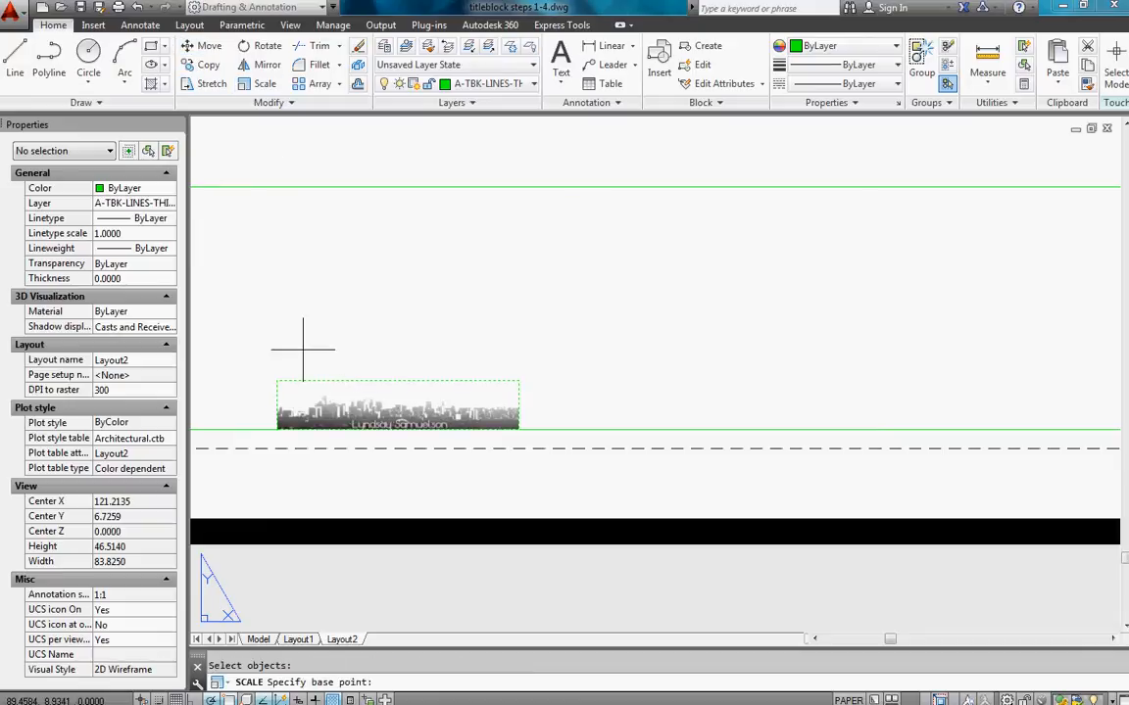
click(276, 429)
text(R)
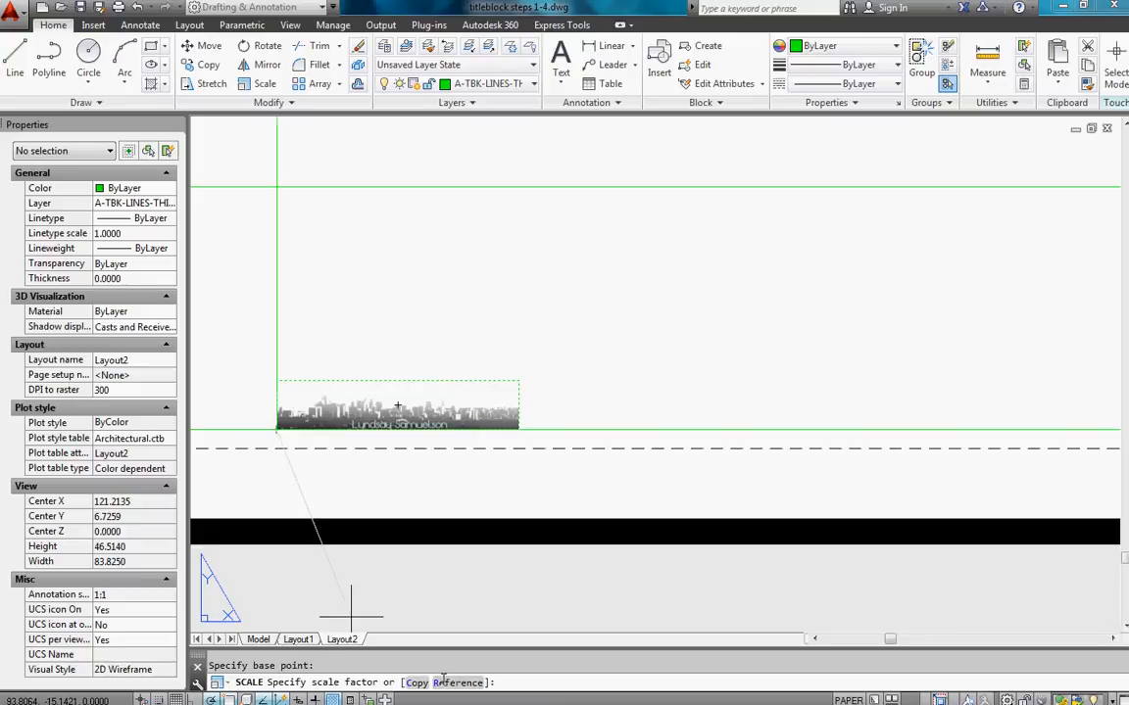
key(Return)
click(276, 430)
click(275, 381)
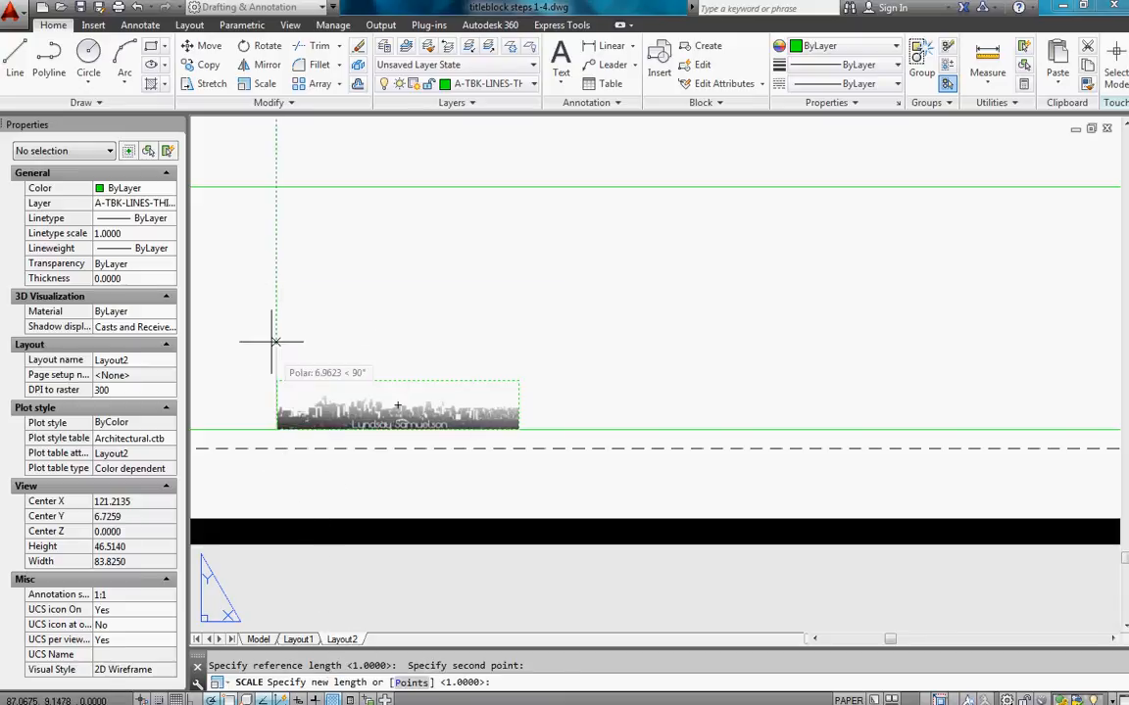
click(273, 187)
Define a block named DESIGNTITLBLOCK from all the title strip objects, using the strip's lower-left corner as base point.
scroll(409, 306, down, 10)
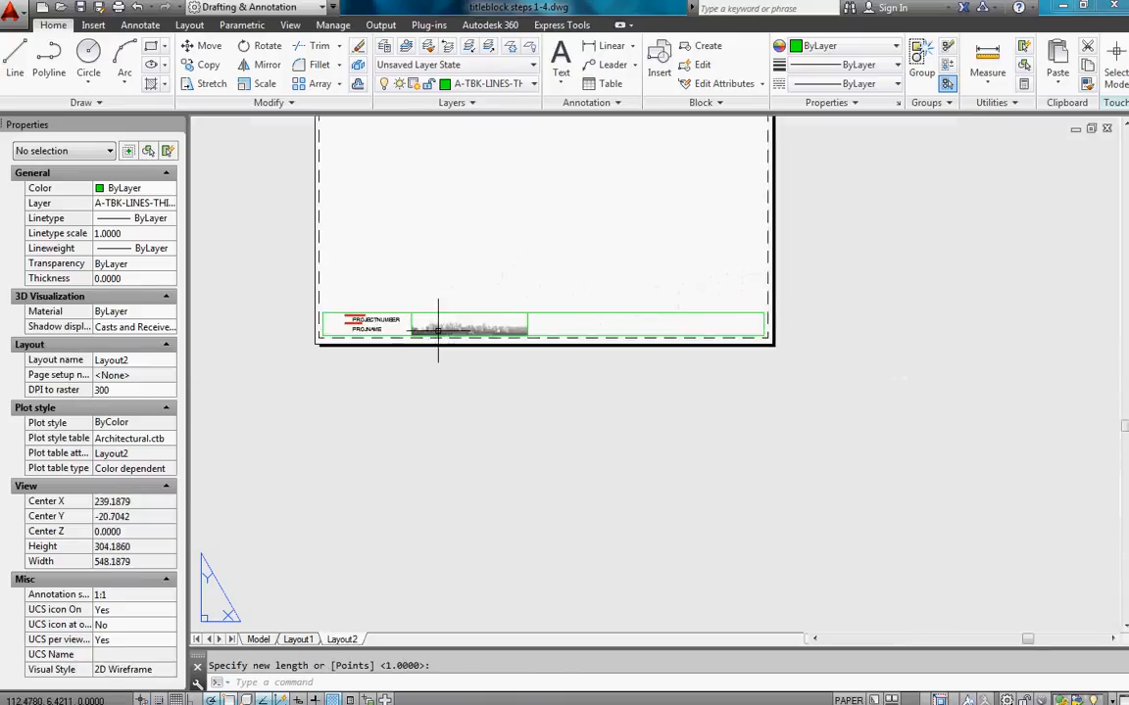
scroll(494, 390, up, 5)
scroll(500, 390, down, 3)
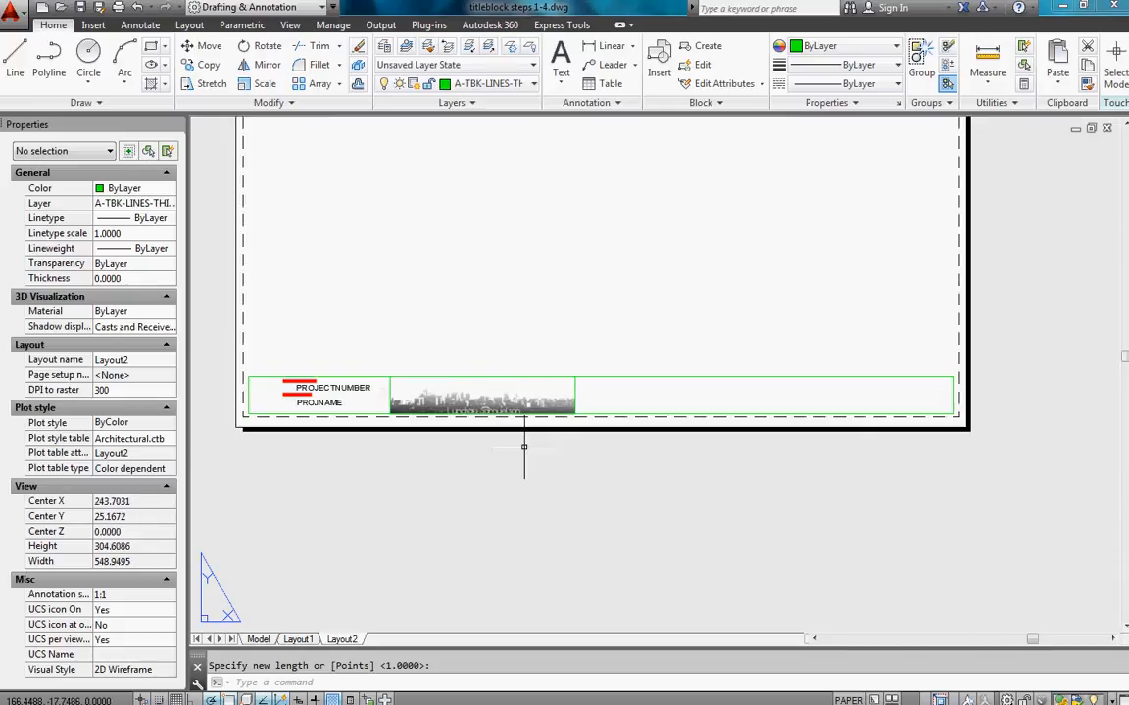
click(93, 25)
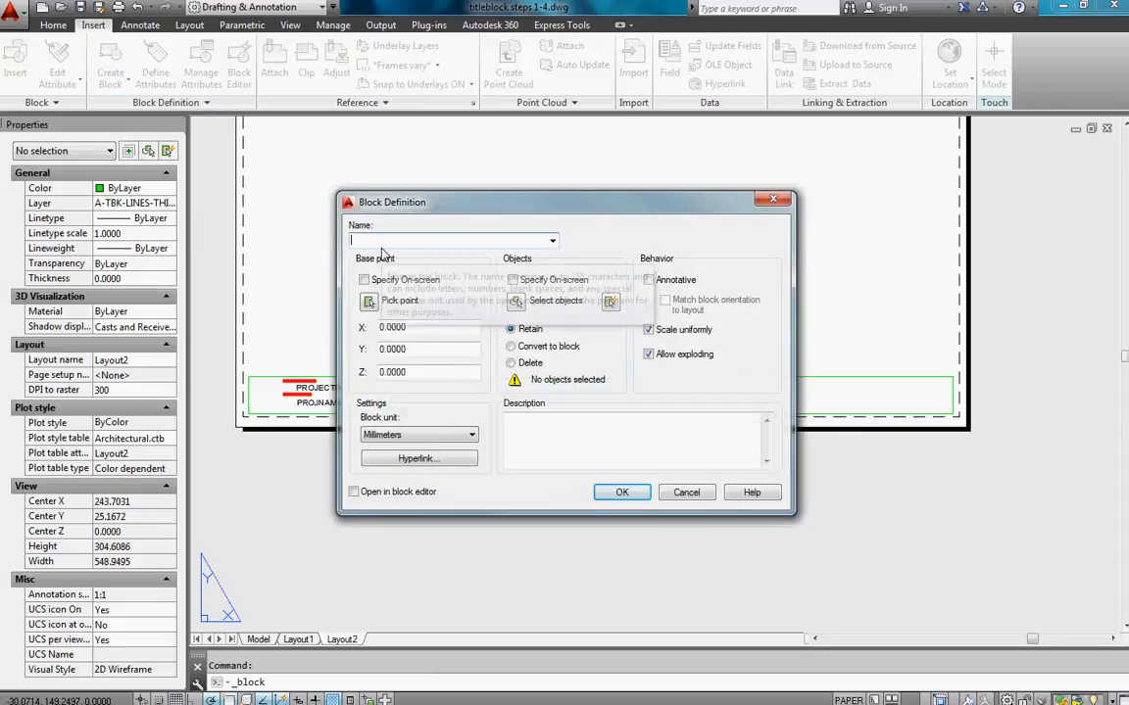
text(DESIGNTITLBLOCK)
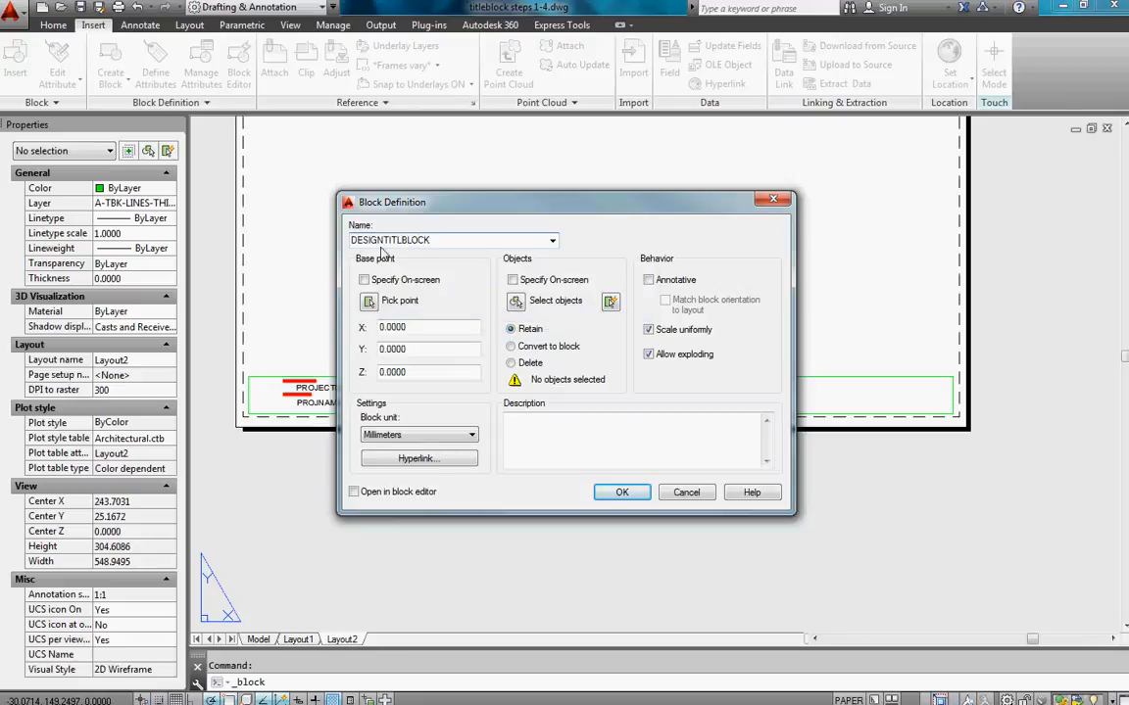
click(370, 303)
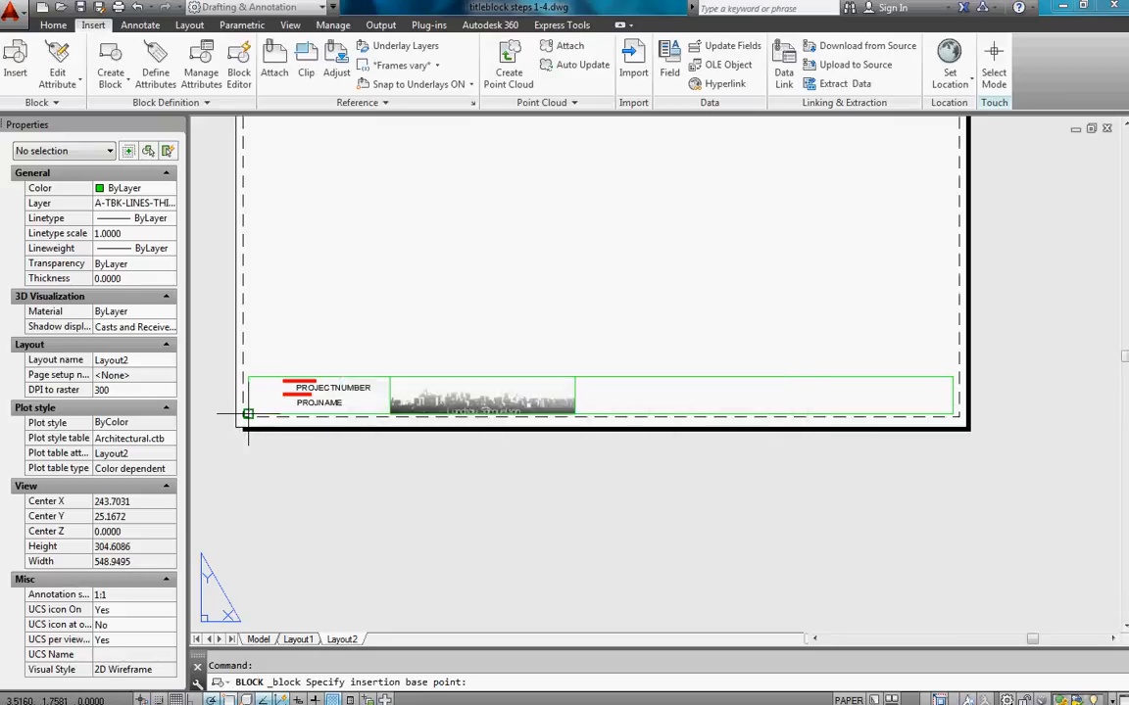
click(248, 413)
click(517, 301)
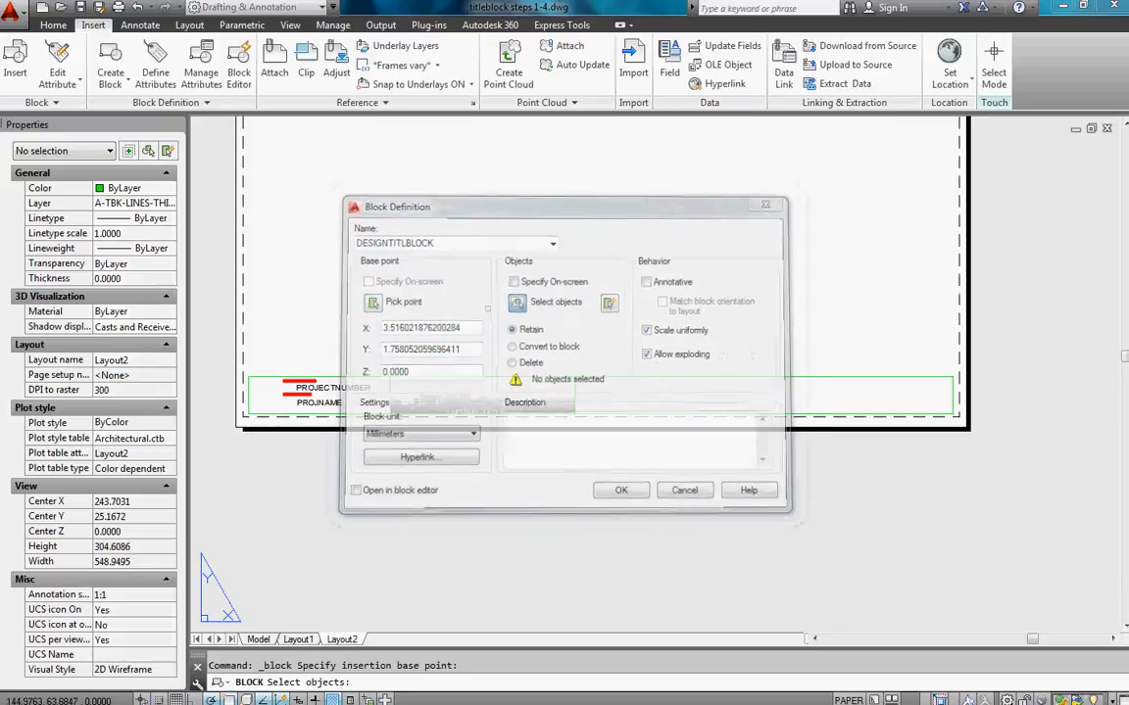
click(215, 341)
click(1013, 470)
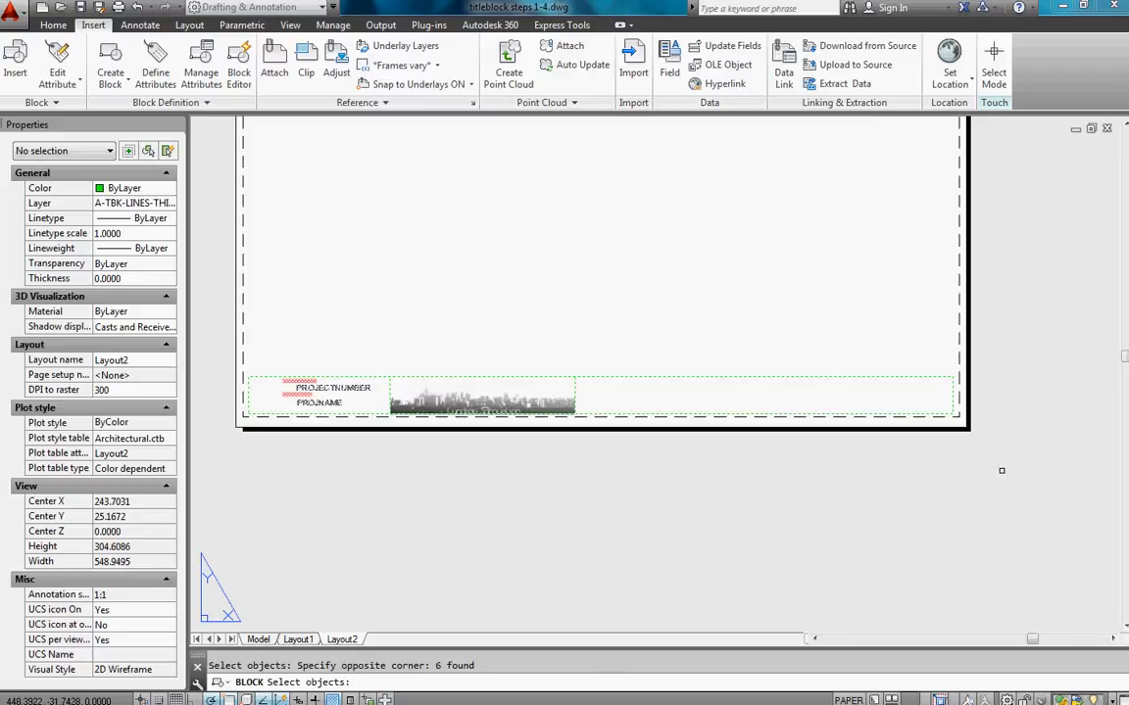
key(Return)
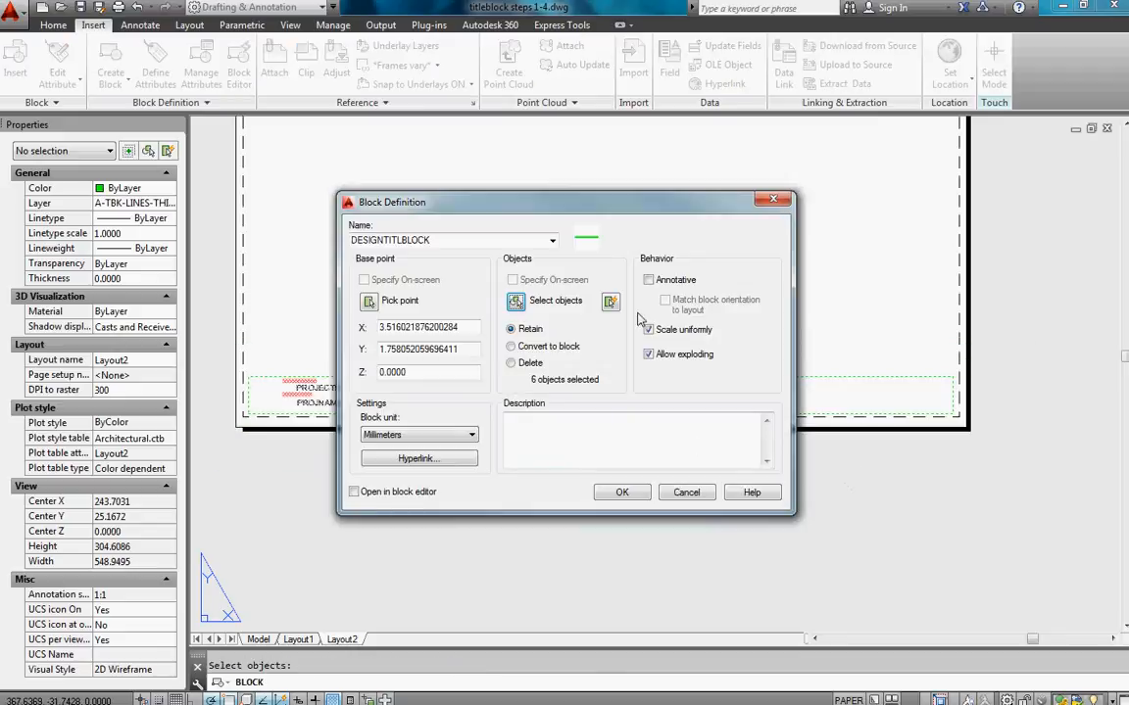
click(623, 493)
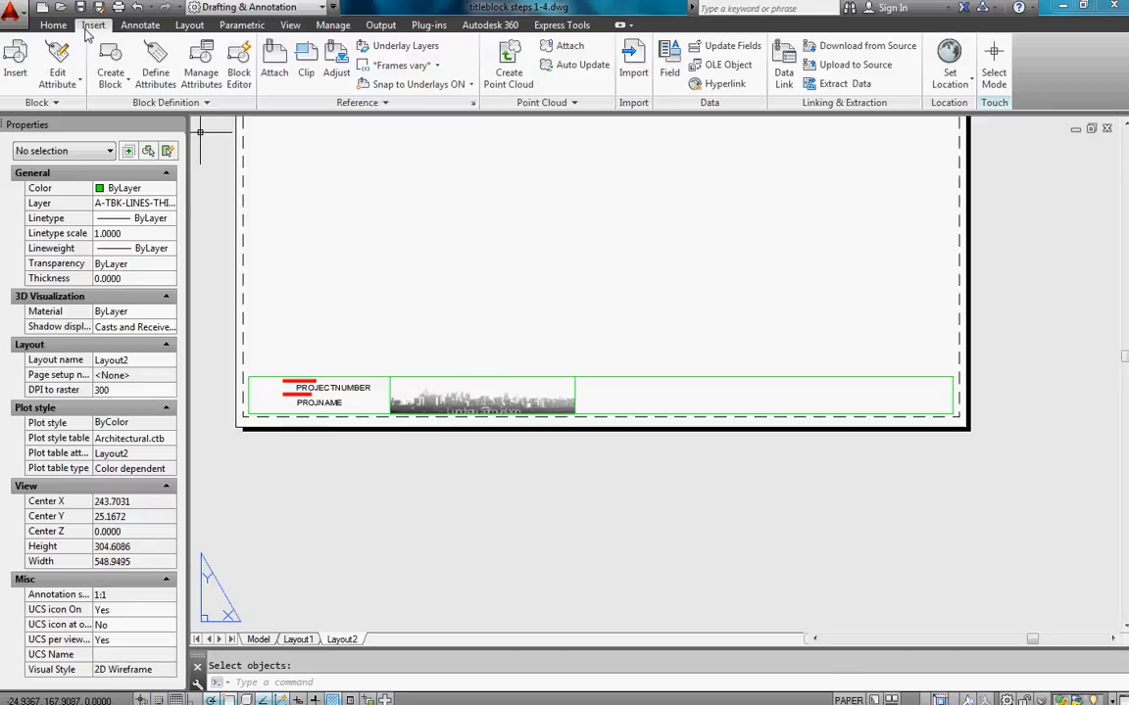
Insert the existing design tbk block at scale 1 just above the title strip, keeping its default attribute values.
click(14, 61)
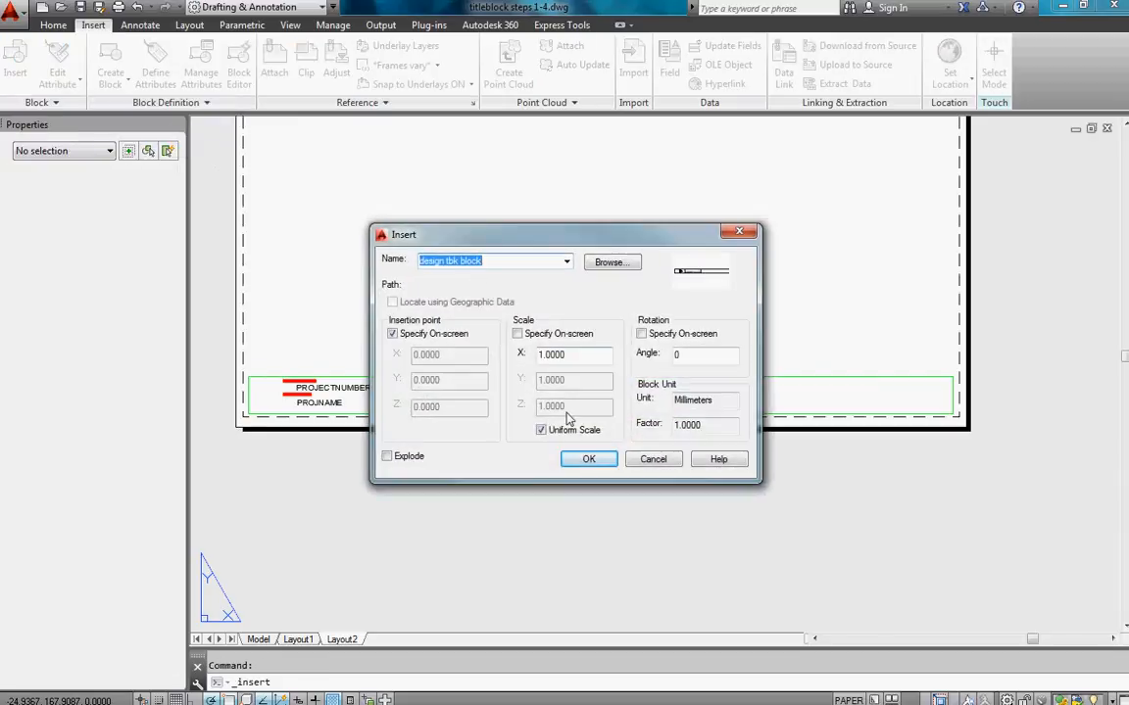
click(588, 459)
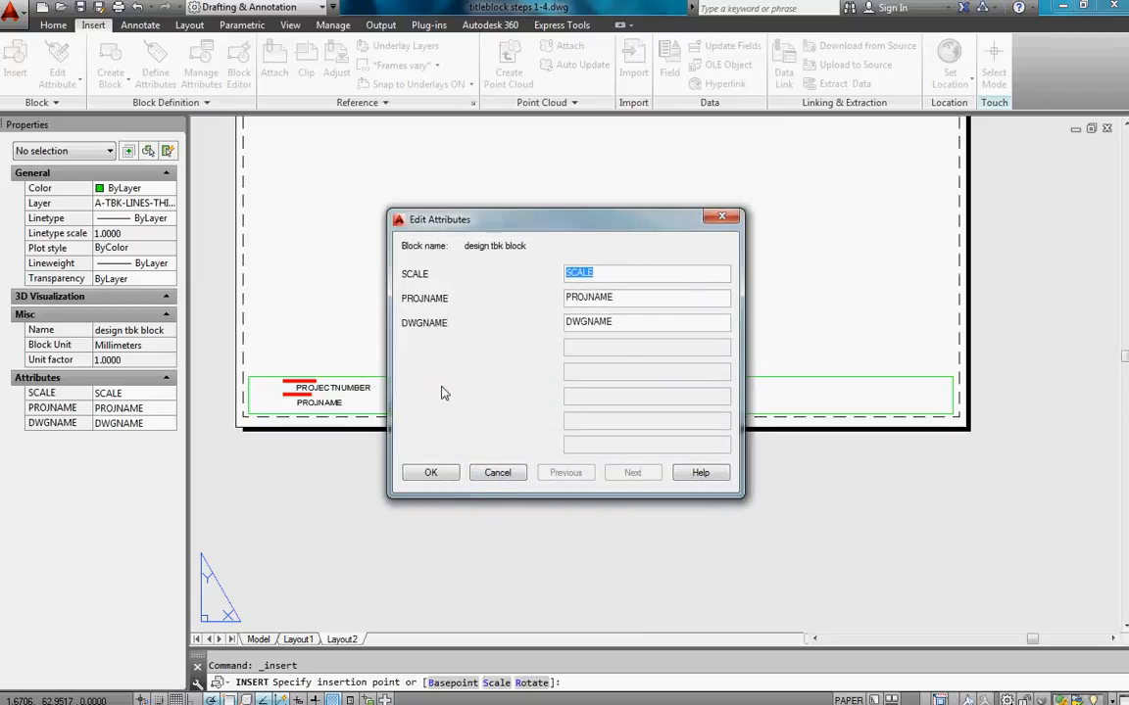
click(434, 474)
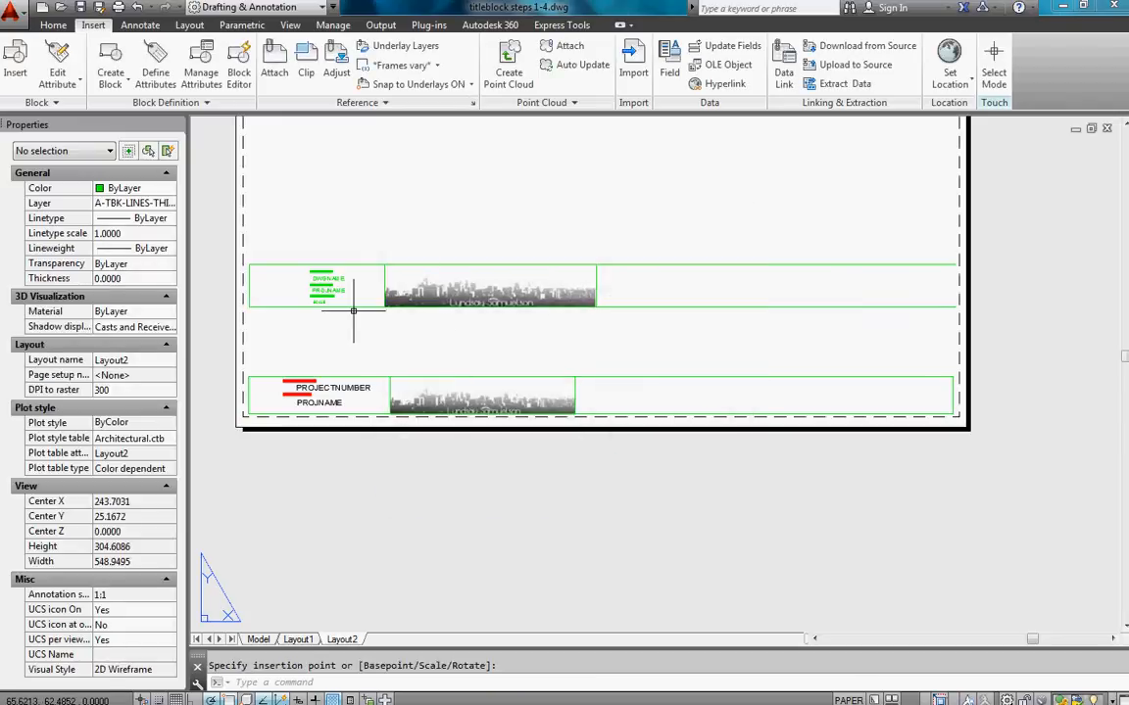
In the inserted design tbk block, set the DWGNAME attribute to FLOOR PLAN and the SCALE attribute to 1:50.
scroll(262, 262, up, 3)
middle_drag(343, 288, 437, 284)
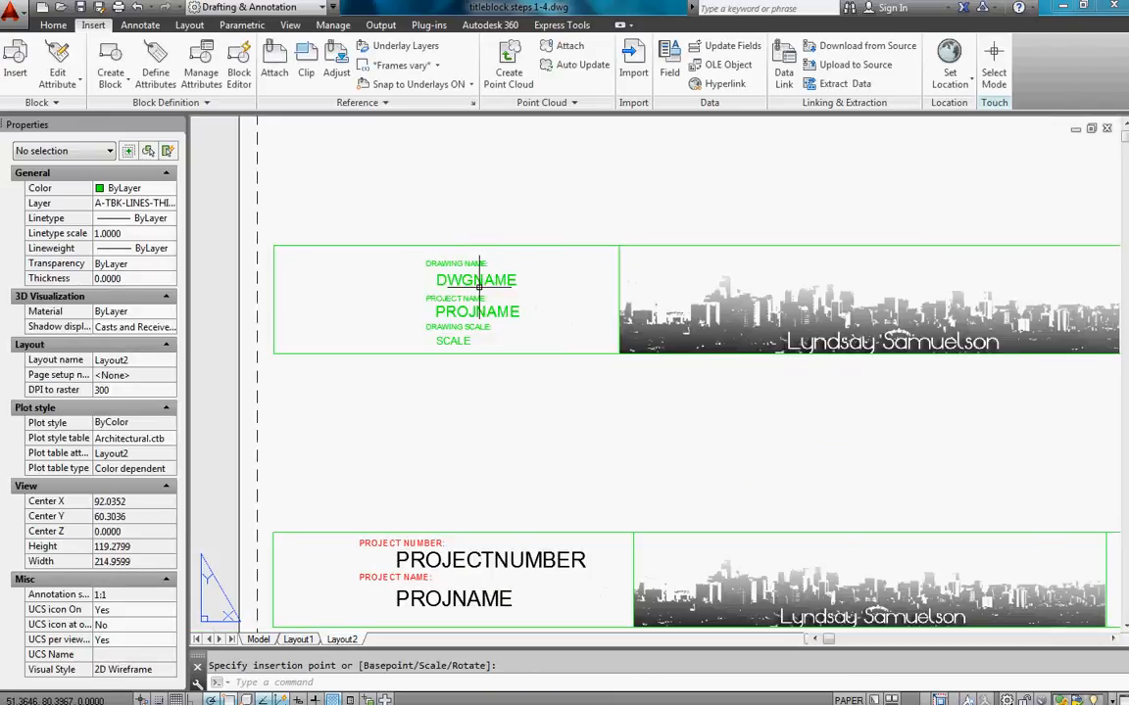
double_click(475, 281)
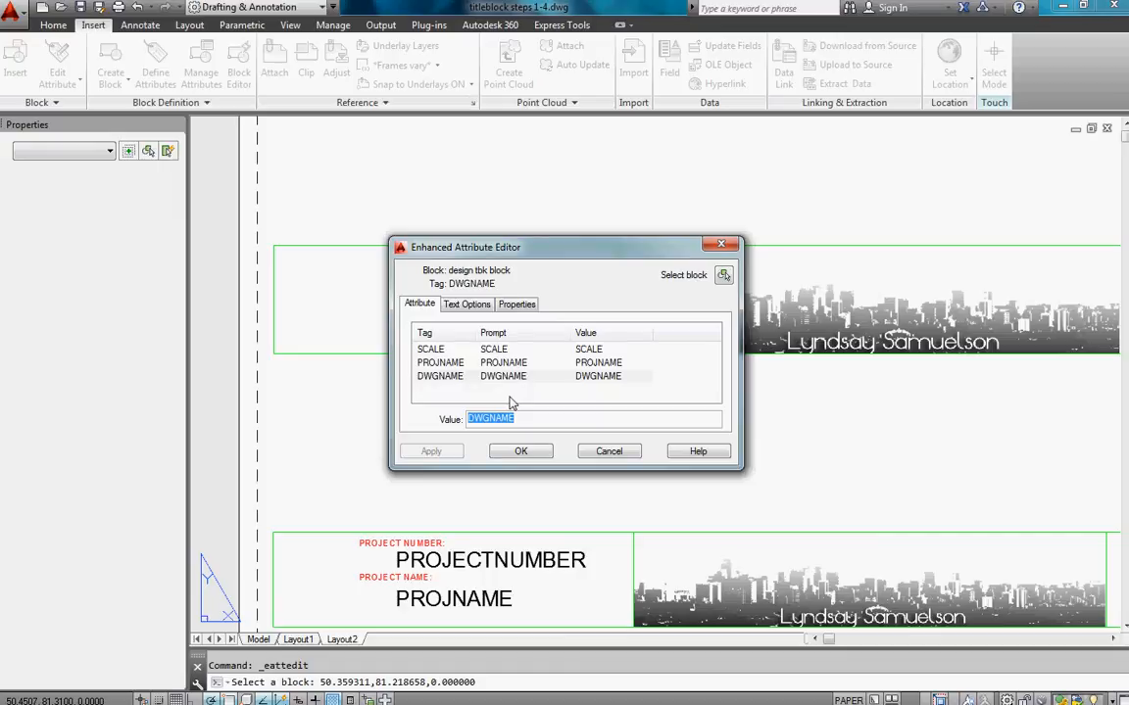
text(FLOOR PLAN)
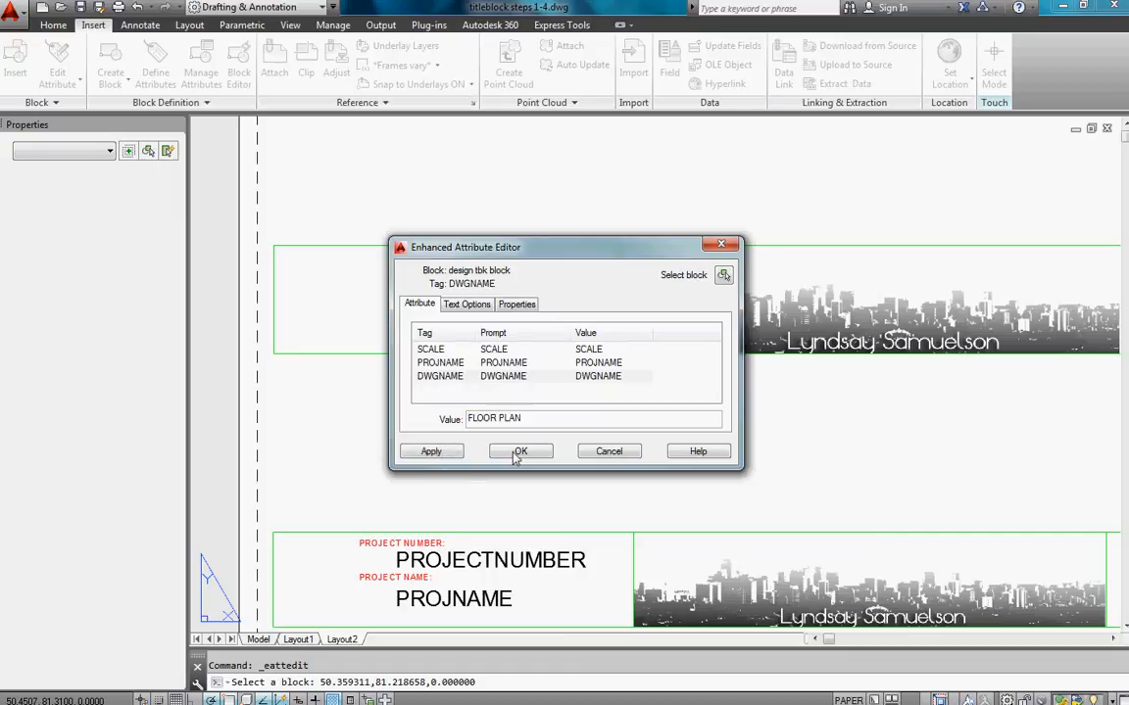
click(446, 458)
click(549, 350)
text(1:50)
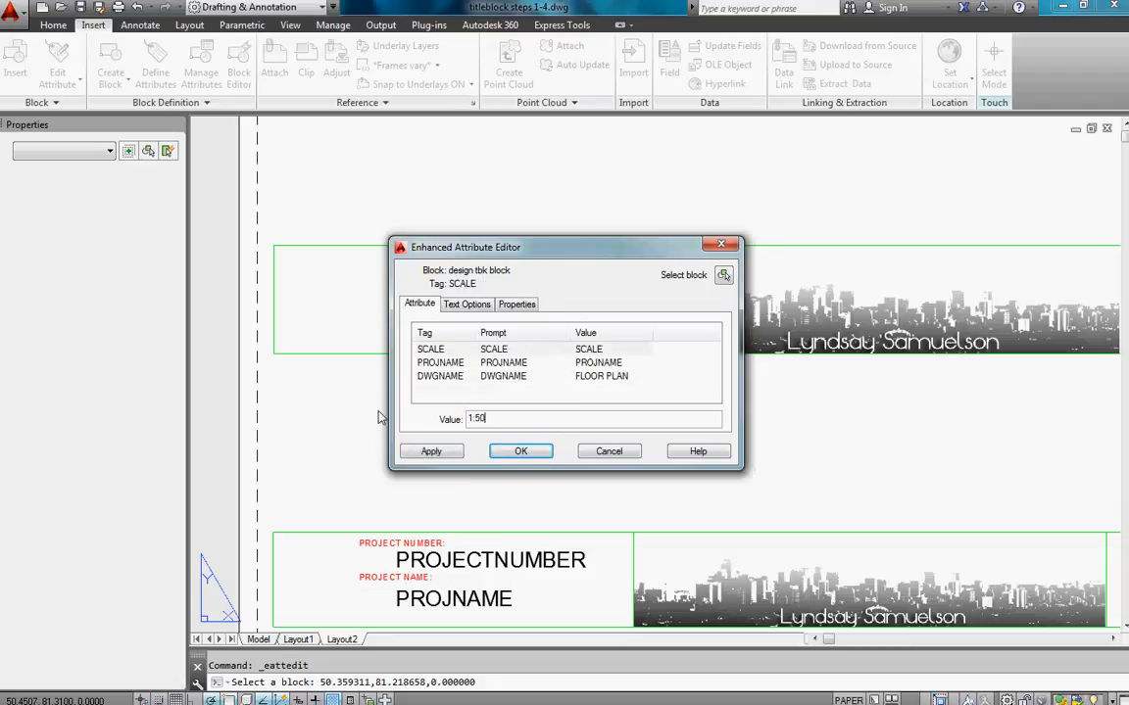
click(431, 451)
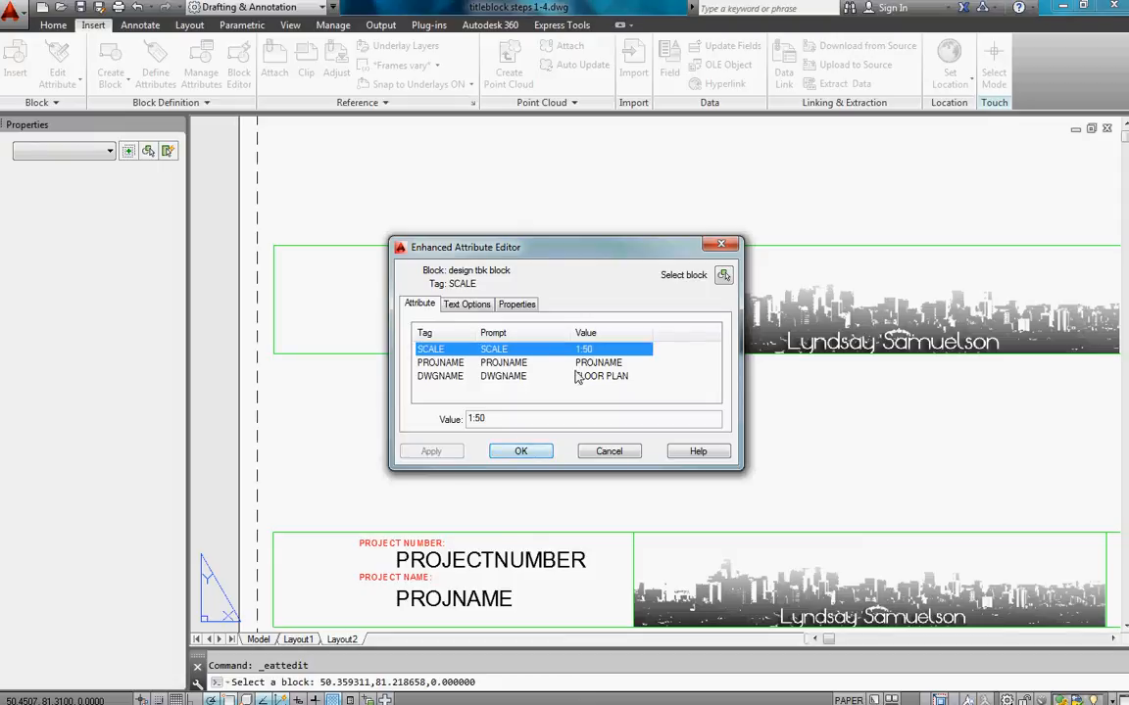
Set the inserted block's PROJNAME attribute to ASSIGNMENT 1 and finish editing its attributes.
click(499, 363)
text(ASSIGNMENT )
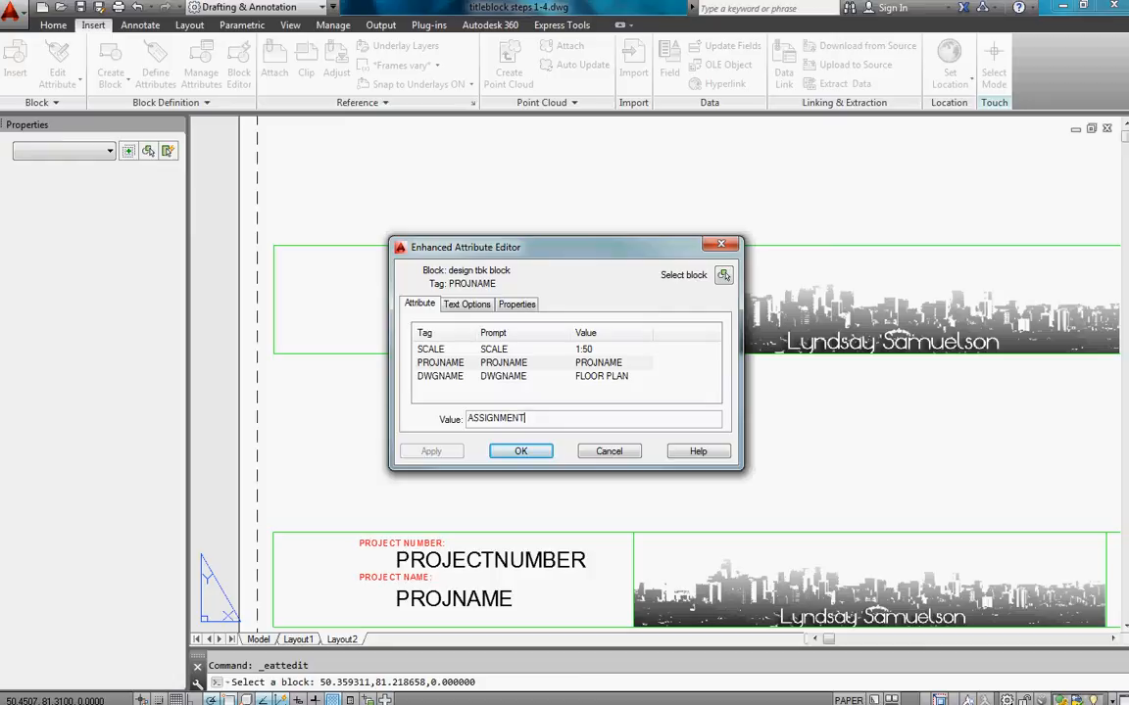
text(1)
click(426, 451)
click(519, 451)
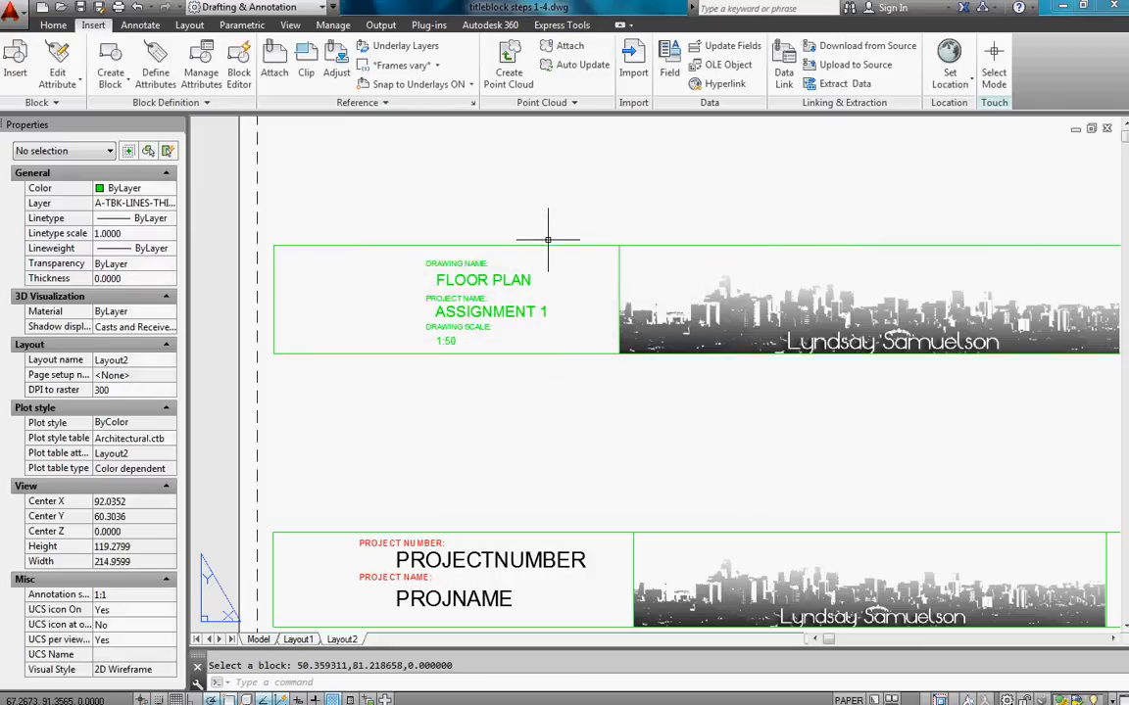
Change the inserted design tbk block's layer to 0 and clear the selection.
click(544, 246)
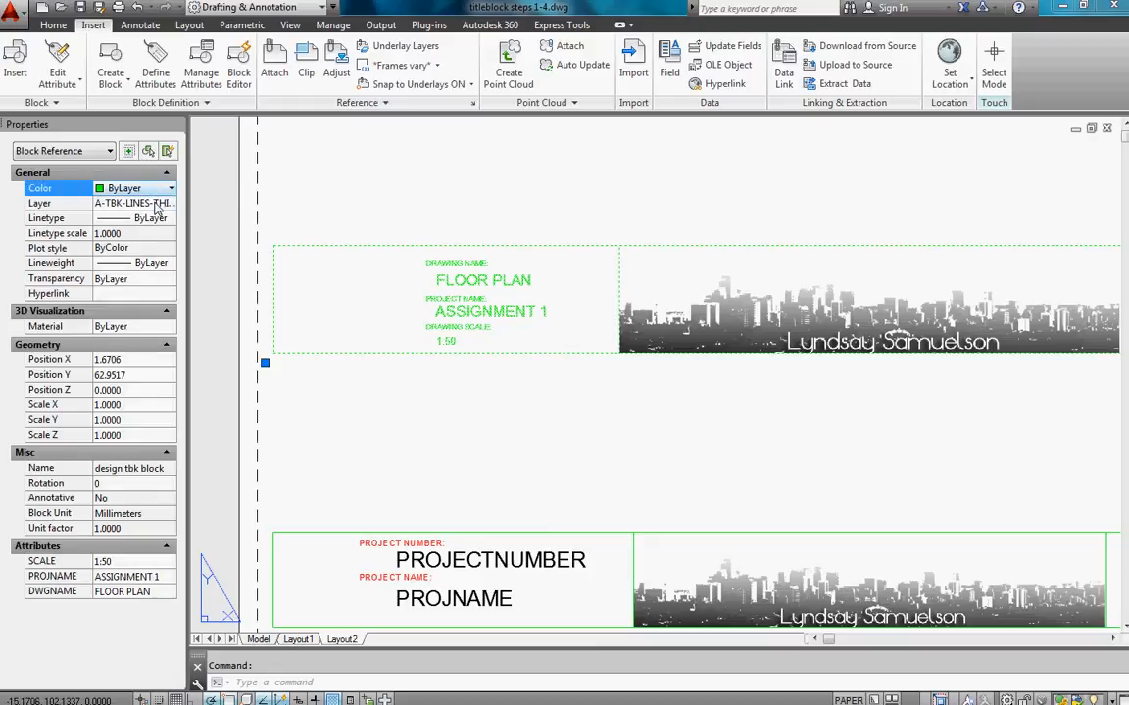
click(135, 203)
click(172, 203)
click(150, 222)
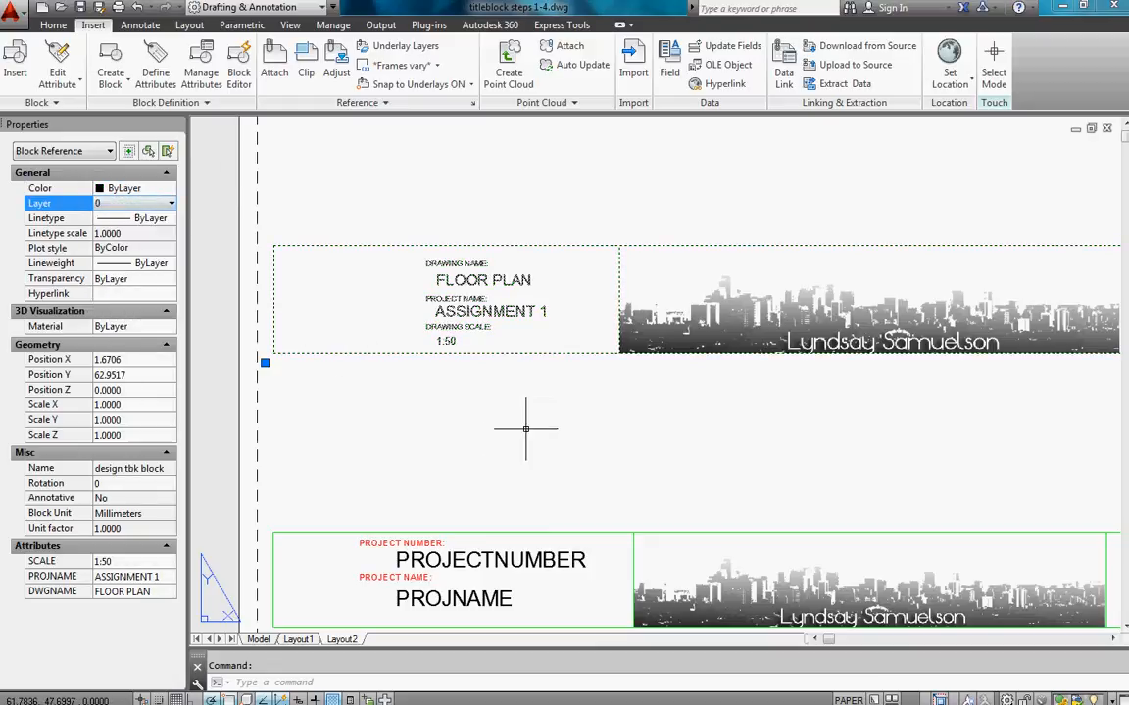
key(Escape)
scroll(592, 421, down, 8)
scroll(604, 405, up, 6)
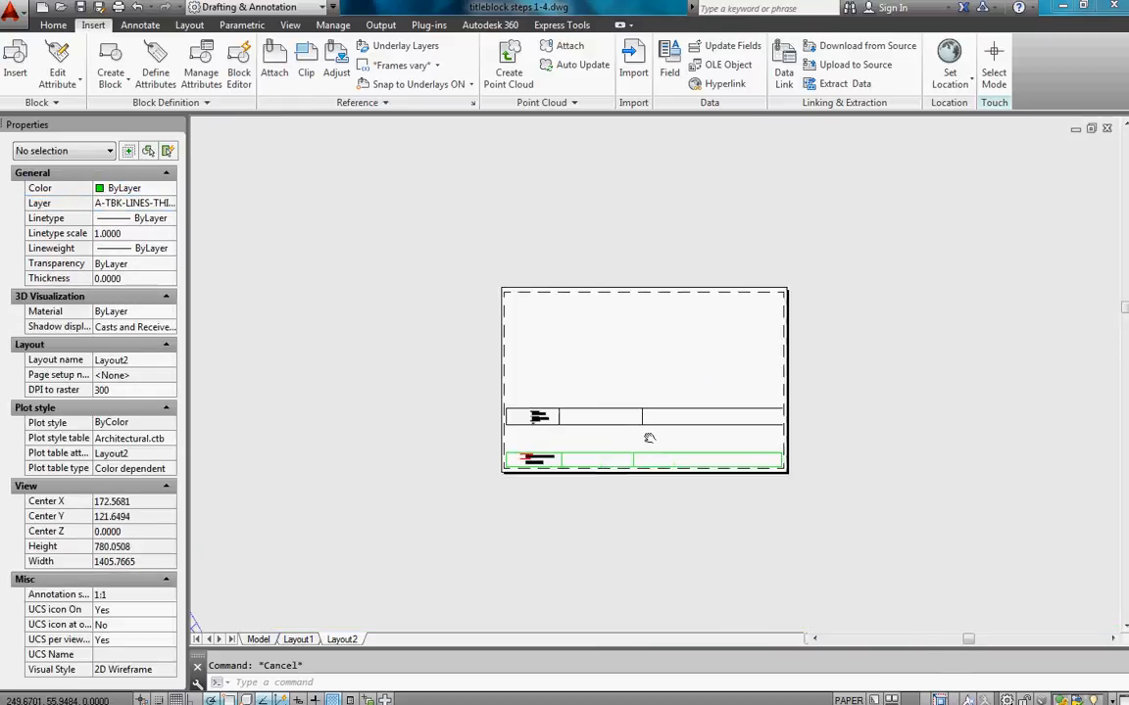
scroll(583, 452, down, 2)
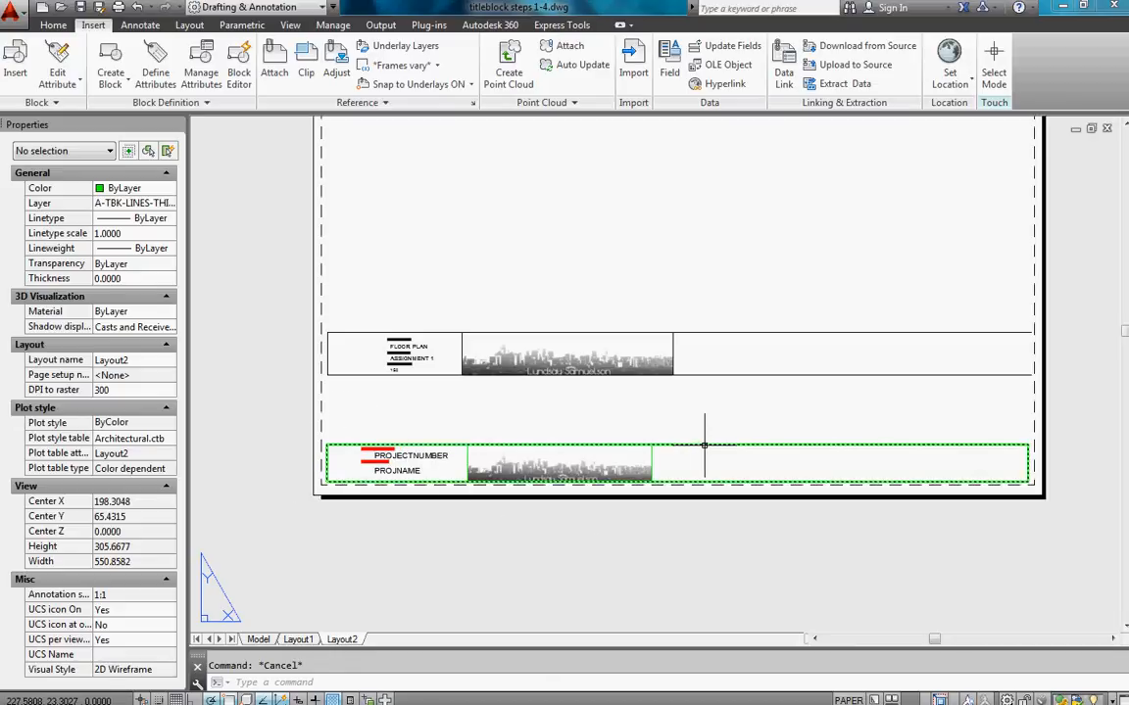
scroll(685, 446, up, 2)
scroll(684, 444, down, 4)
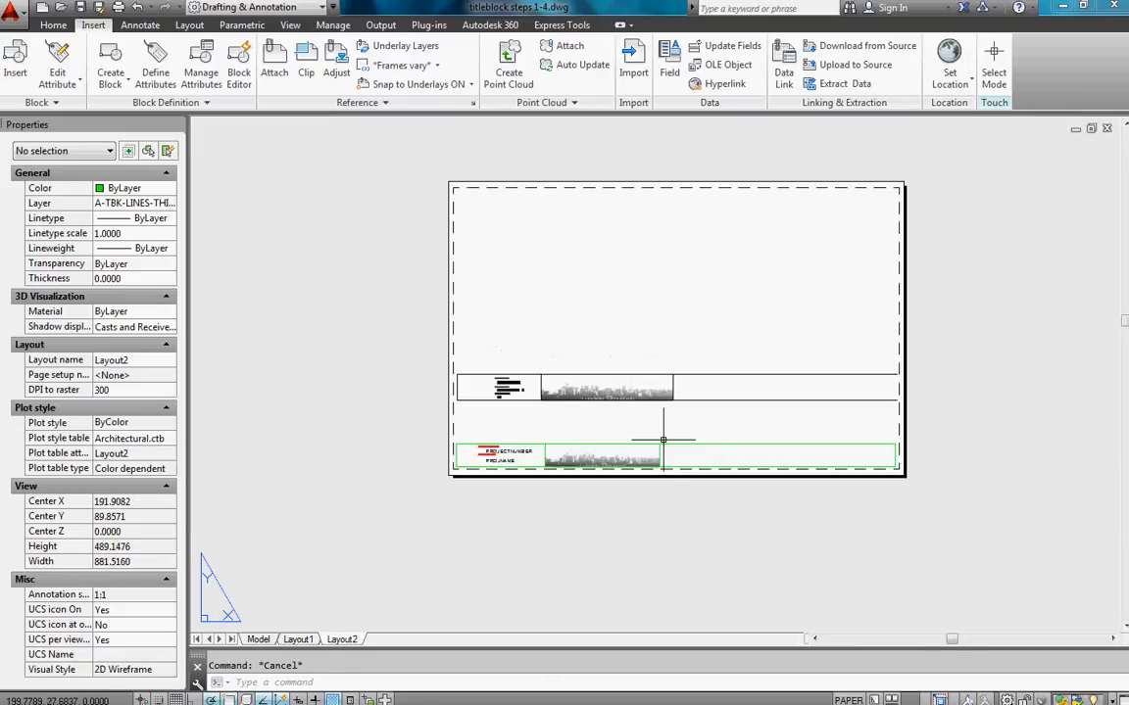